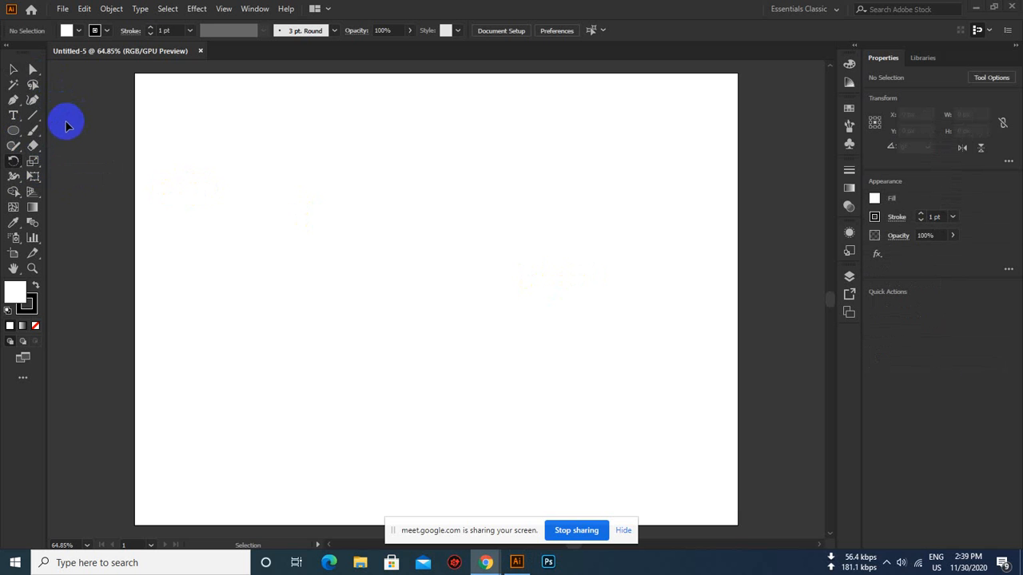
- Show the rulers and place a horizontal guide at about 294 px and a vertical guide at about 404 px, crossing near the artboard's centre
{"action": "left_click", "coordinate": [12, 69]}
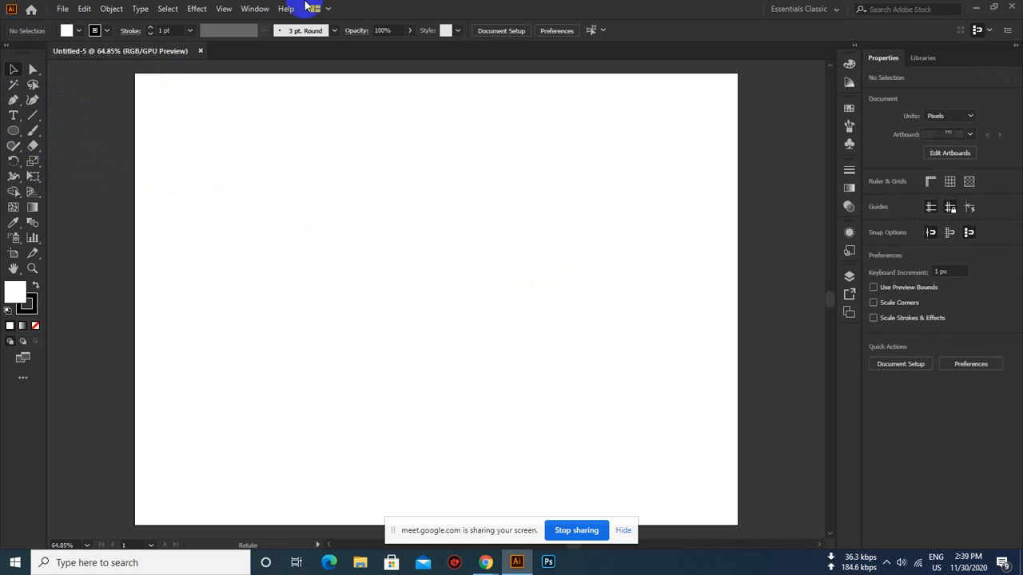
{"action": "key", "text": "ctrl+r"}
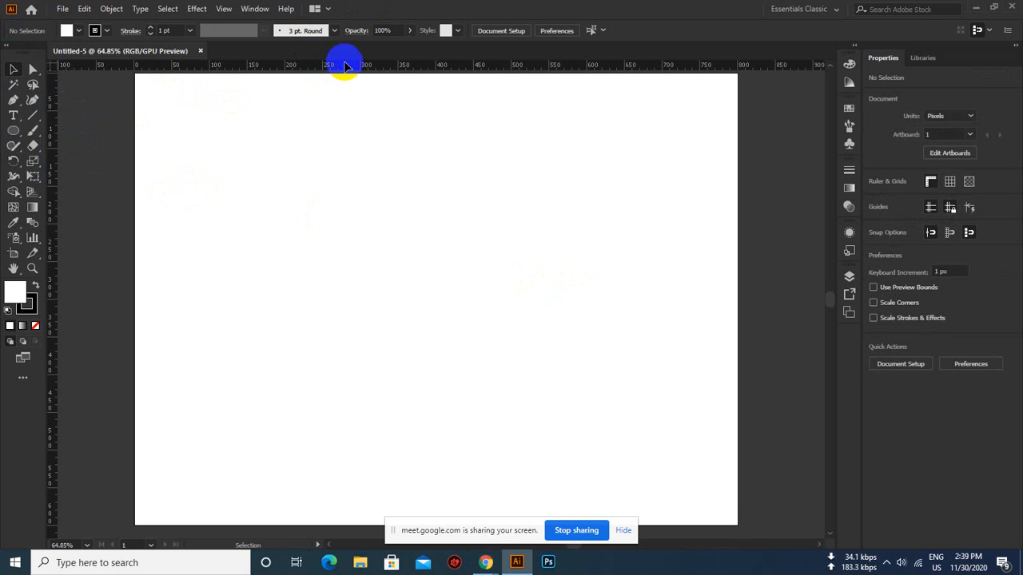
{"action": "left_click_drag", "start_coordinate": [371, 66], "coordinate": [376, 298]}
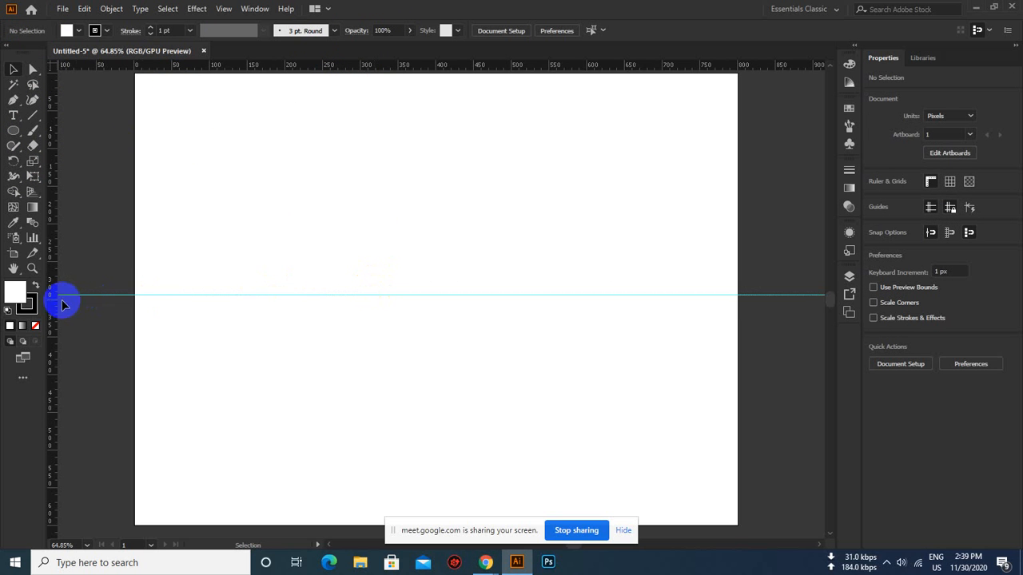
{"action": "left_click_drag", "start_coordinate": [54, 304], "coordinate": [439, 376]}
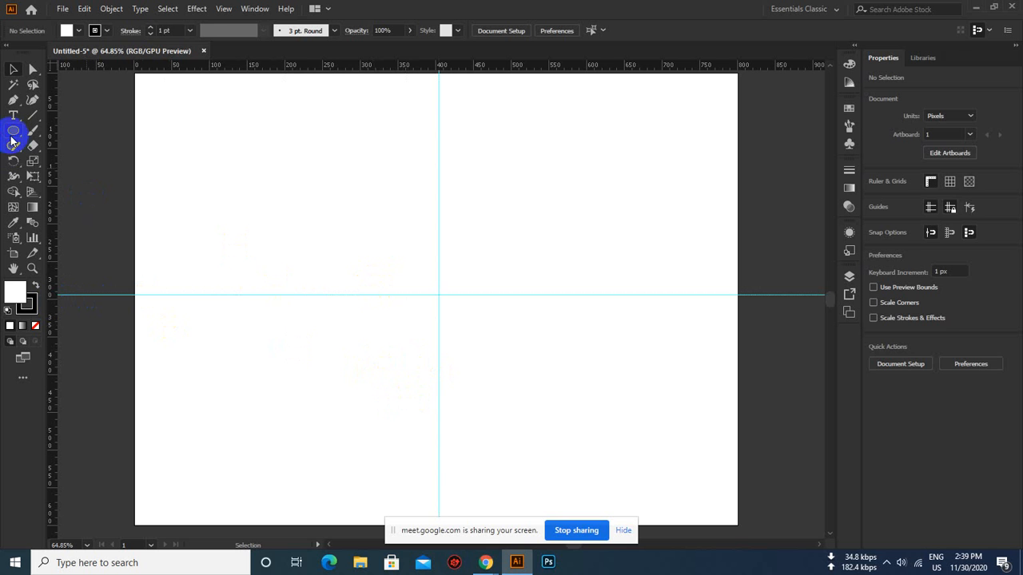
- Draw a circle about 300 px in diameter and move it so its centre sits on the intersection of the guides
{"action": "left_click_drag", "start_coordinate": [11, 140], "coordinate": [70, 160]}
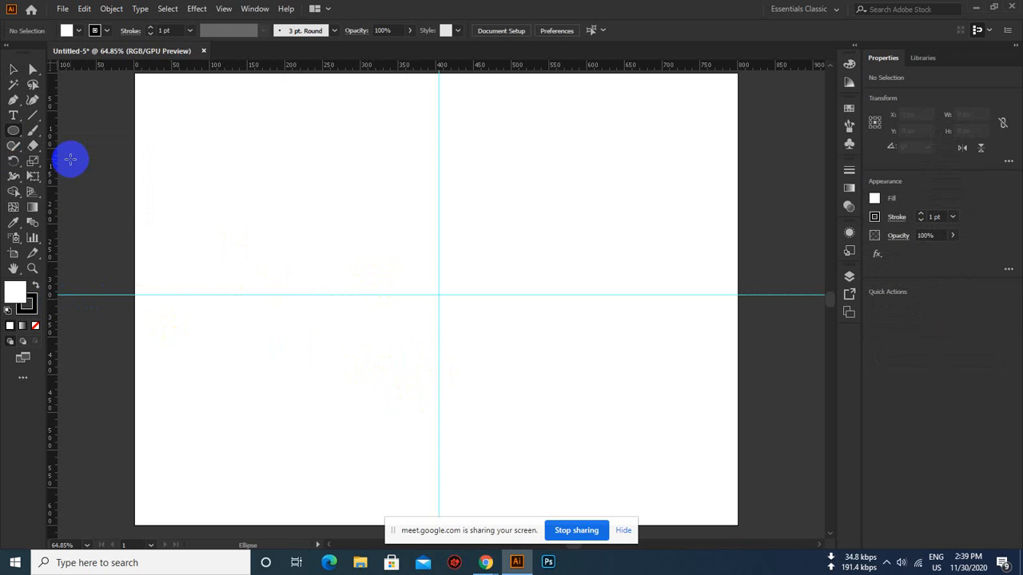
{"action": "left_click_drag", "start_coordinate": [380, 227], "coordinate": [491, 341]}
{"action": "left_click", "coordinate": [13, 70]}
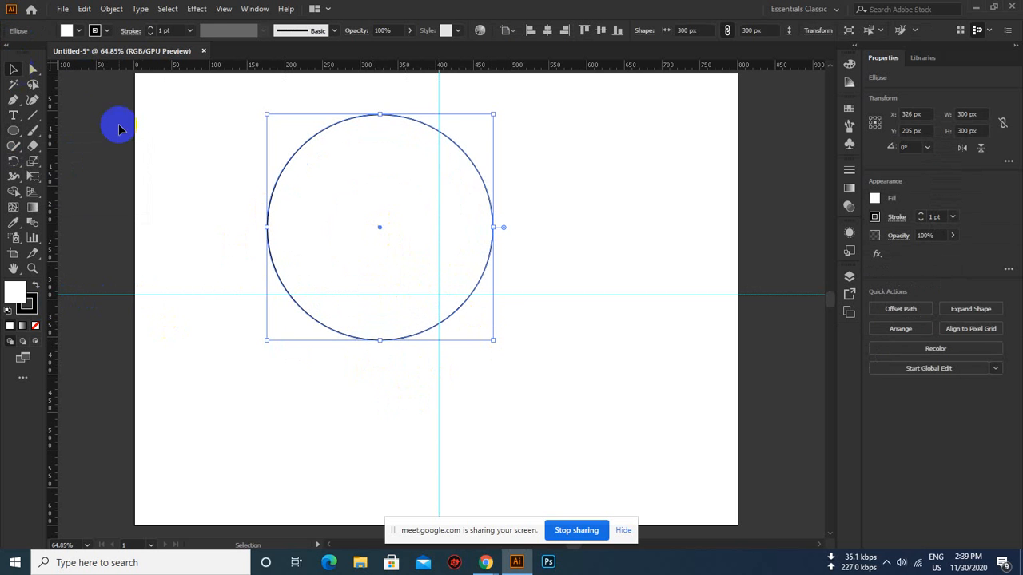
{"action": "left_click_drag", "start_coordinate": [485, 187], "coordinate": [544, 251]}
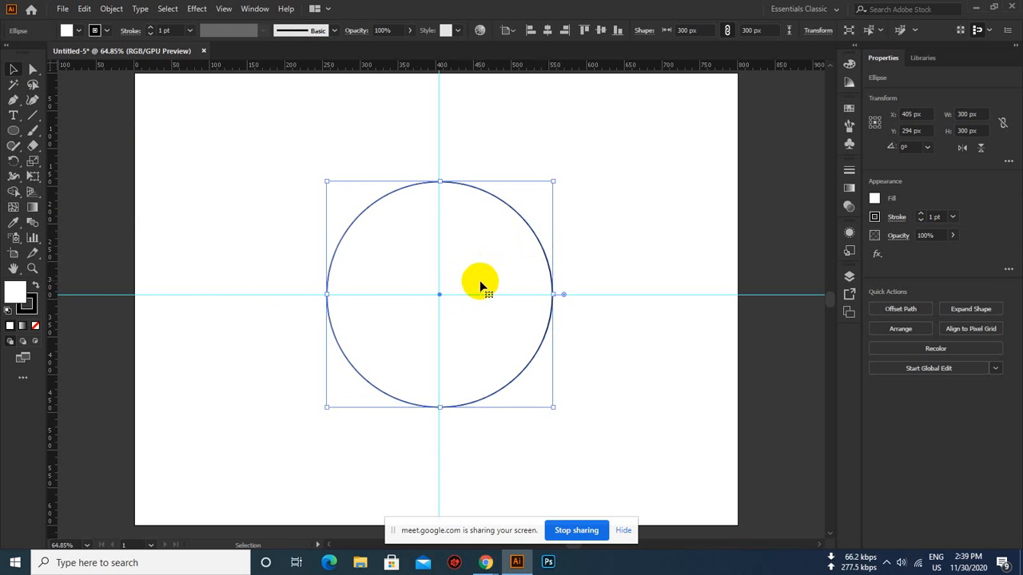
{"action": "left_click_drag", "start_coordinate": [481, 285], "coordinate": [479, 284]}
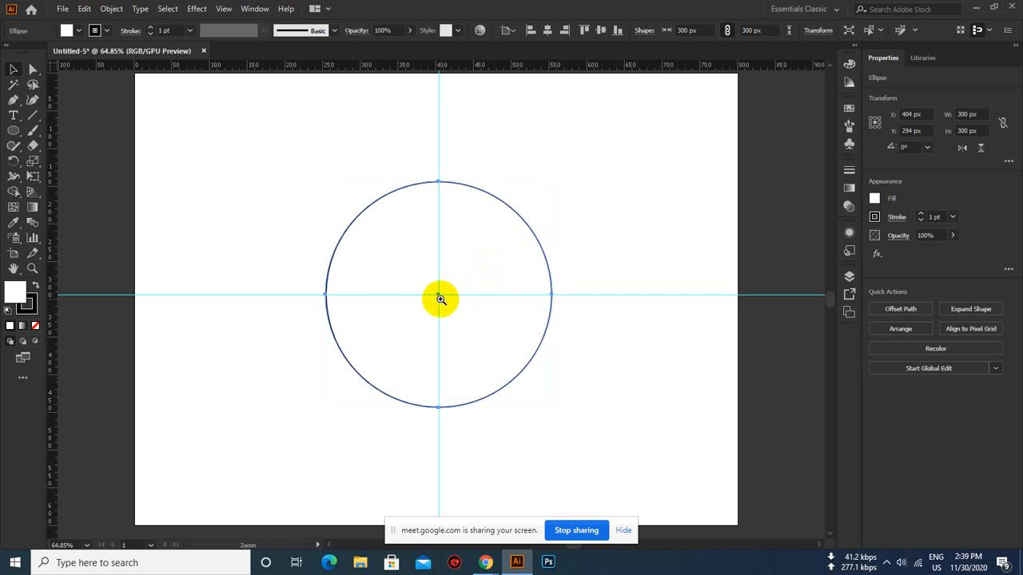
{"action": "key", "text": "ctrl+plus"}
{"action": "key", "text": "ctrl+plus"}
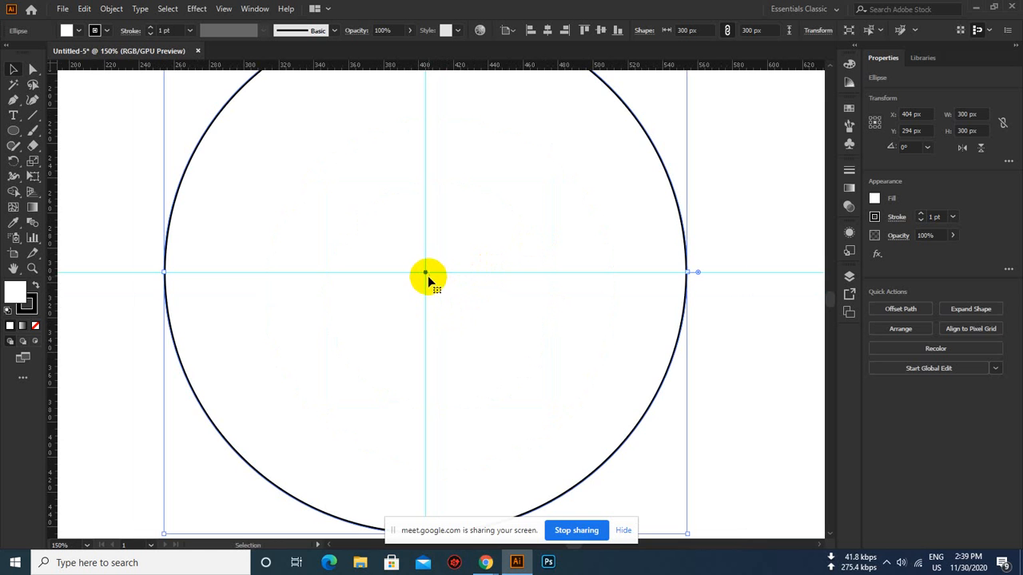
{"action": "scroll", "coordinate": [437, 282], "scroll_direction": "up", "scroll_amount": 2}
{"action": "key", "text": "ctrl+minus"}
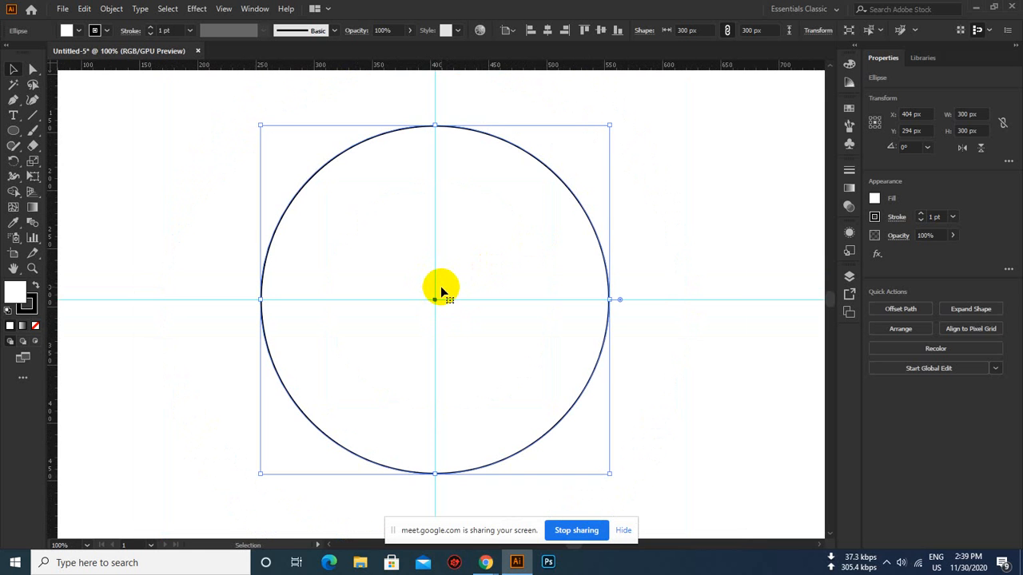
- Draw a small circle about 34 px in diameter on the empty area to the left of the large circle
{"action": "left_click", "coordinate": [12, 133]}
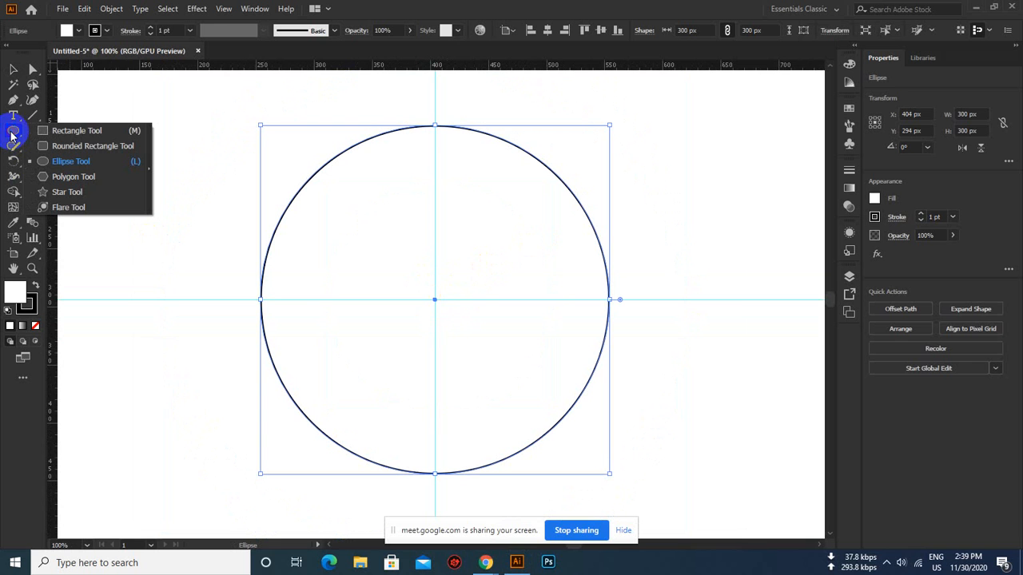
{"action": "left_click", "coordinate": [67, 163]}
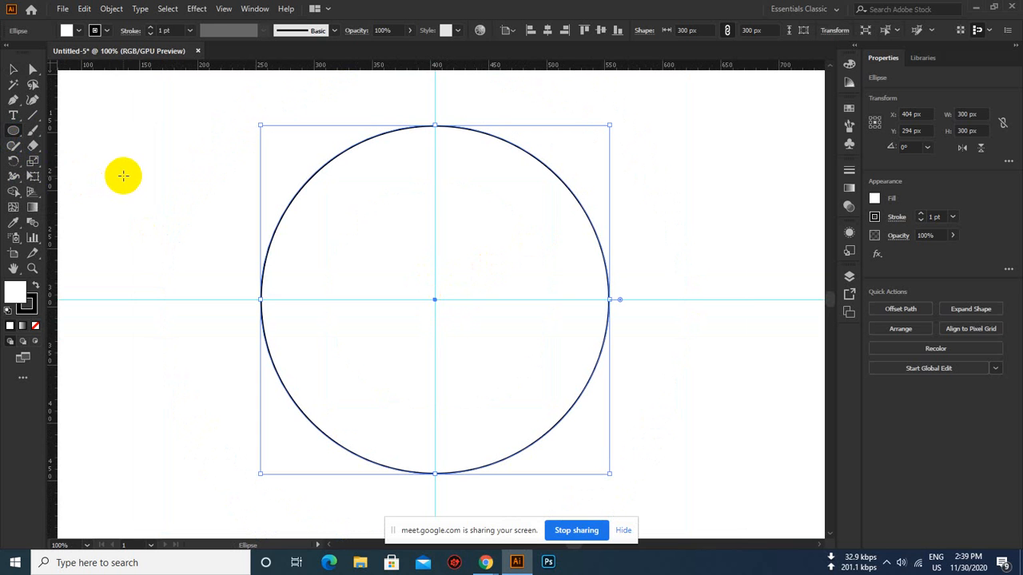
{"action": "left_click_drag", "start_coordinate": [123, 175], "coordinate": [133, 191]}
- Give the small circle a red fill and no stroke
{"action": "left_click", "coordinate": [78, 30]}
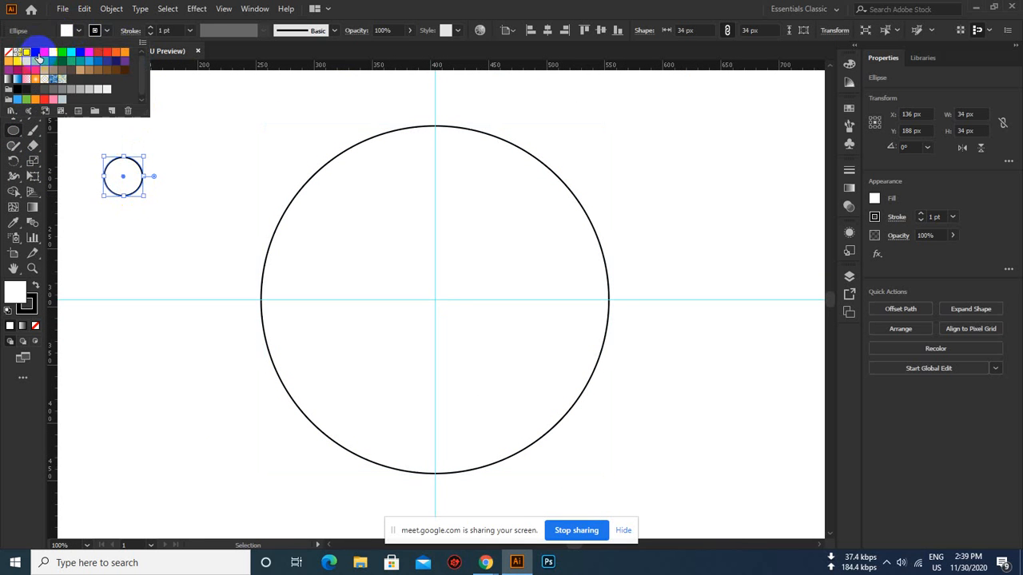
{"action": "left_click", "coordinate": [44, 52]}
{"action": "left_click", "coordinate": [112, 34]}
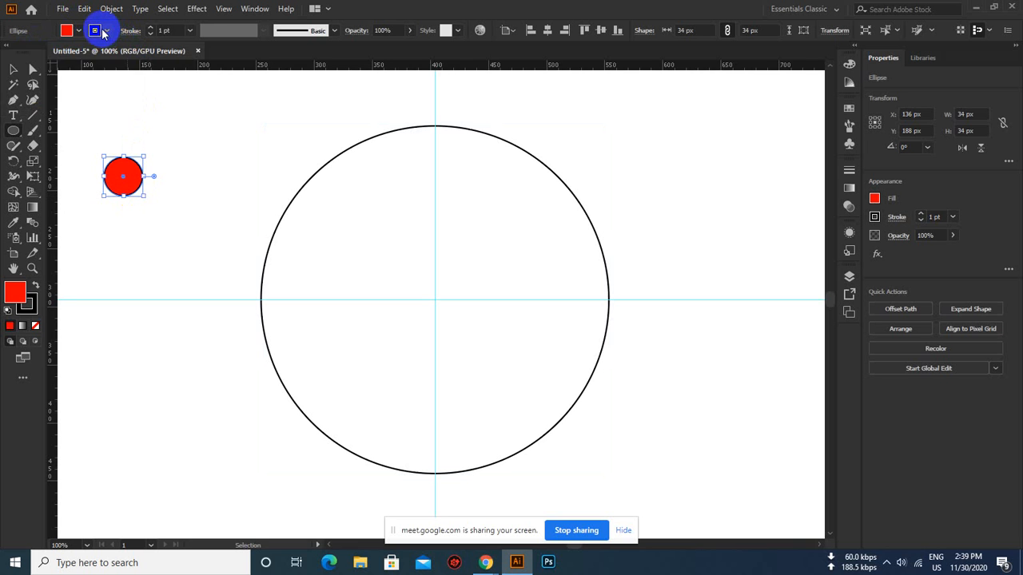
{"action": "left_click", "coordinate": [104, 31]}
{"action": "left_click", "coordinate": [7, 52]}
{"action": "left_click", "coordinate": [436, 5]}
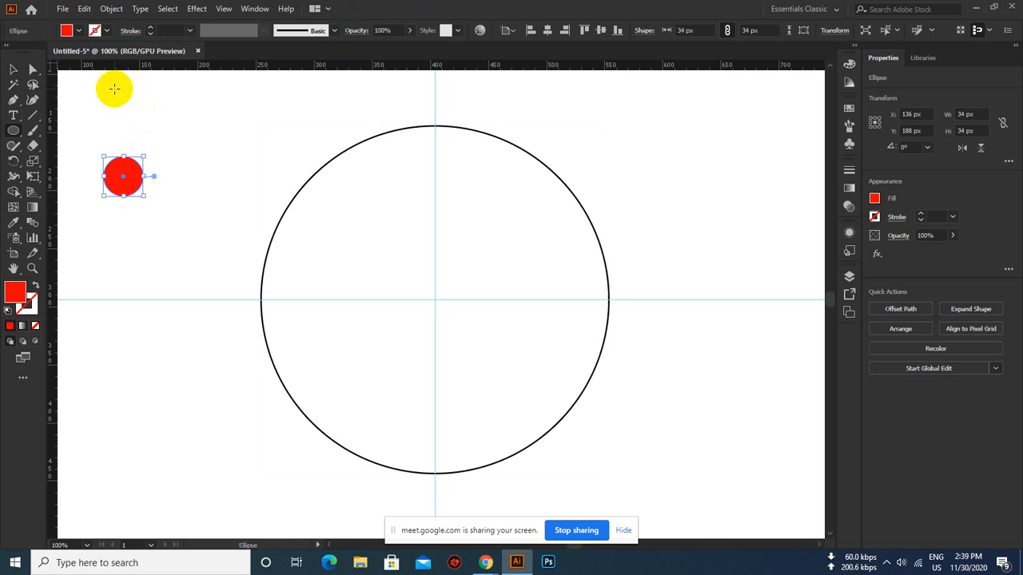
- Move the small red circle onto the topmost point of the large circle, centred on the vertical guide
{"action": "left_click", "coordinate": [14, 70]}
{"action": "scroll", "coordinate": [179, 230], "scroll_direction": "up", "scroll_amount": 2}
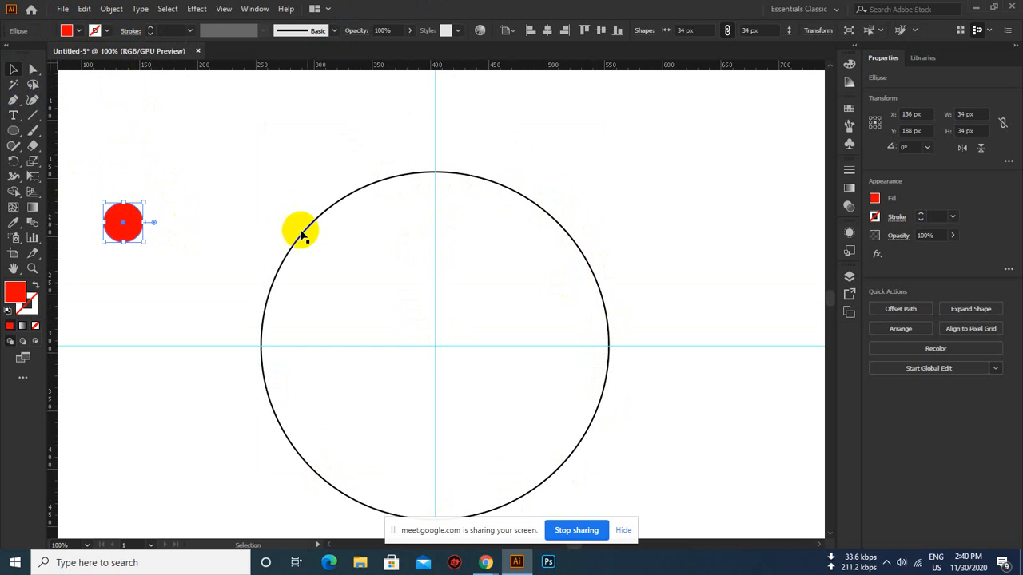
{"action": "left_click", "coordinate": [153, 226]}
{"action": "left_click_drag", "start_coordinate": [153, 226], "coordinate": [445, 172]}
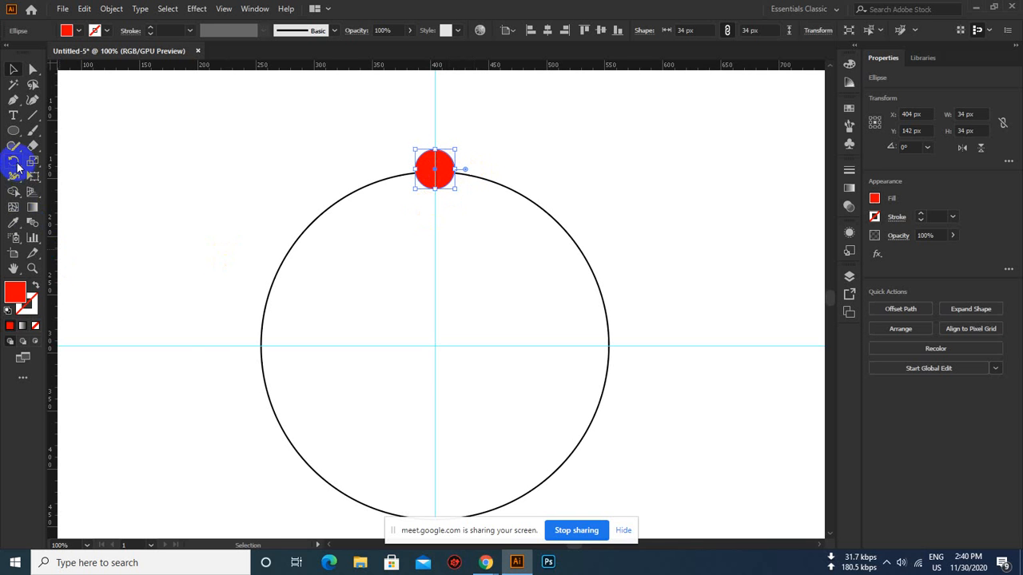
- Use the Rotate tool to place the red circle's rotation pivot on the intersection of the guides at the large circle's centre
{"action": "left_click", "coordinate": [14, 162]}
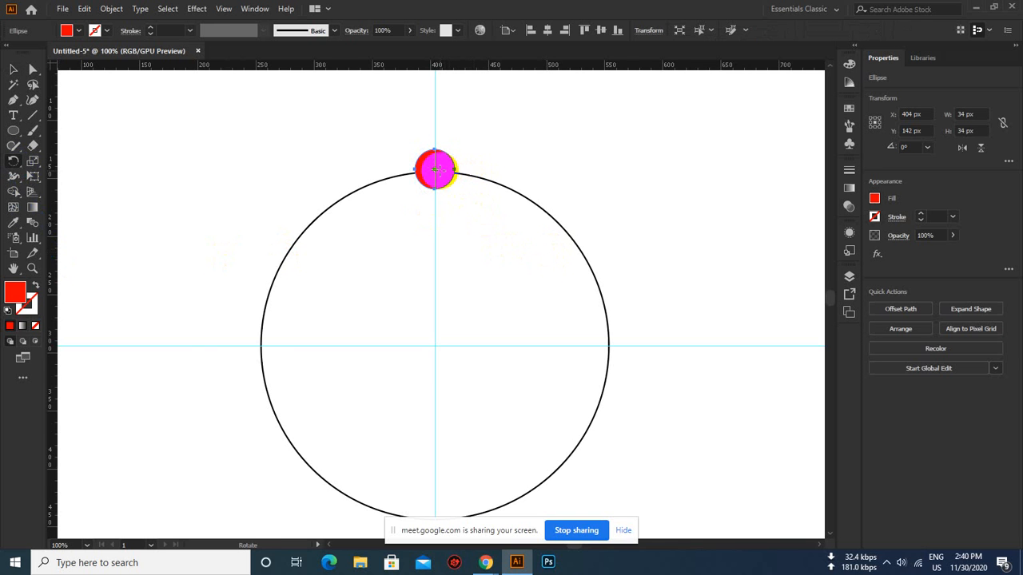
{"action": "key", "text": "ctrl+equal"}
{"action": "key", "text": "ctrl+equal"}
{"action": "key", "text": "ctrl+equal"}
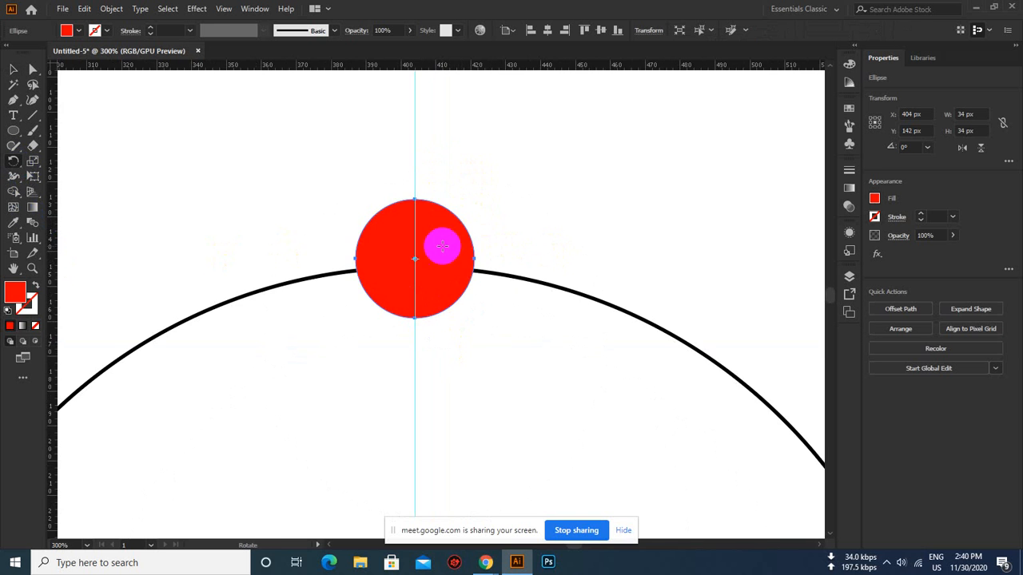
{"action": "scroll", "coordinate": [418, 252], "scroll_direction": "down", "scroll_amount": 1}
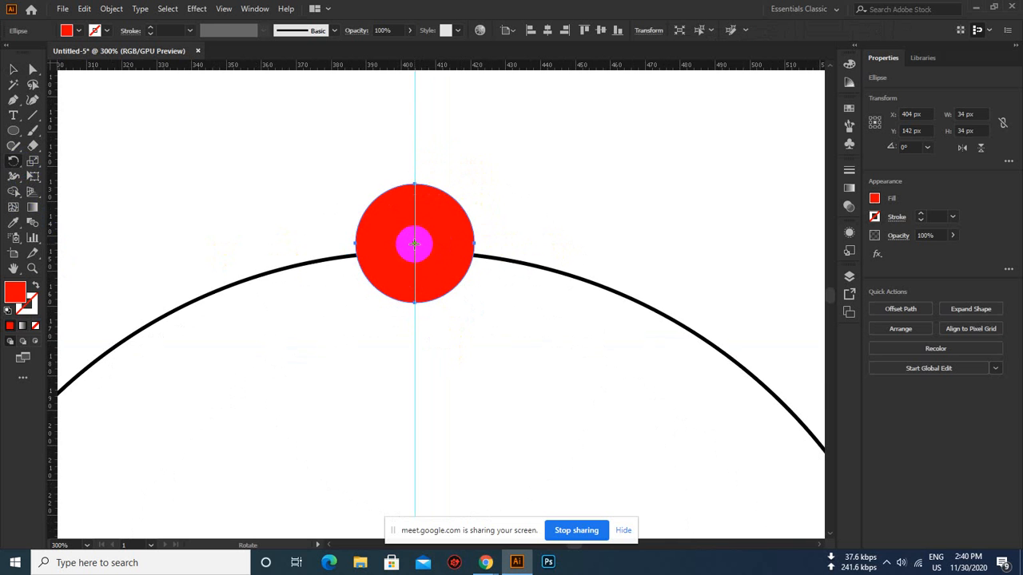
{"action": "scroll", "coordinate": [414, 239], "scroll_direction": "down", "scroll_amount": 5}
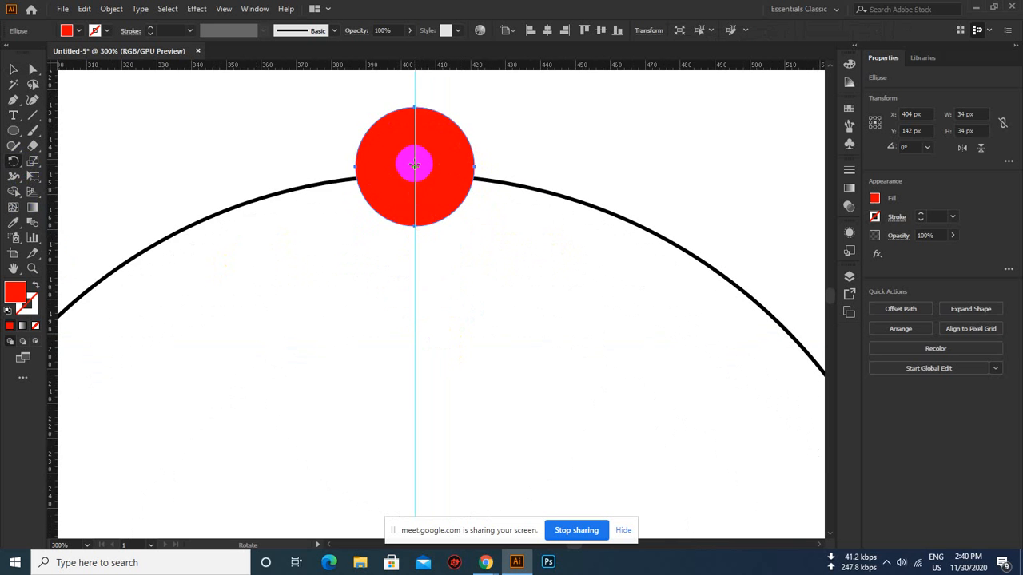
{"action": "scroll", "coordinate": [414, 166], "scroll_direction": "down", "scroll_amount": 4}
{"action": "key", "text": "v"}
{"action": "key", "text": "ctrl+minus"}
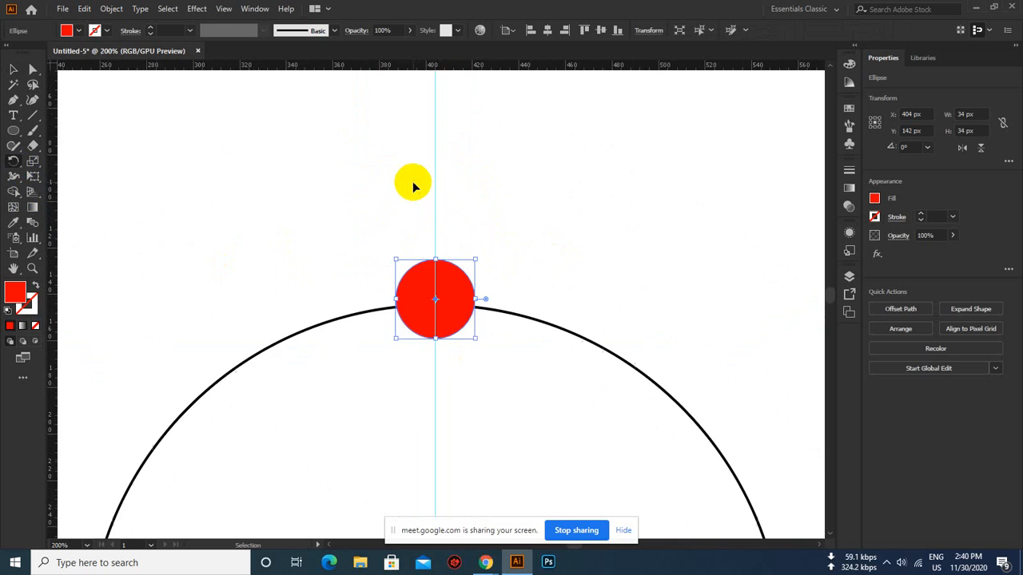
{"action": "key", "text": "r"}
{"action": "scroll", "coordinate": [415, 208], "scroll_direction": "down", "scroll_amount": 6}
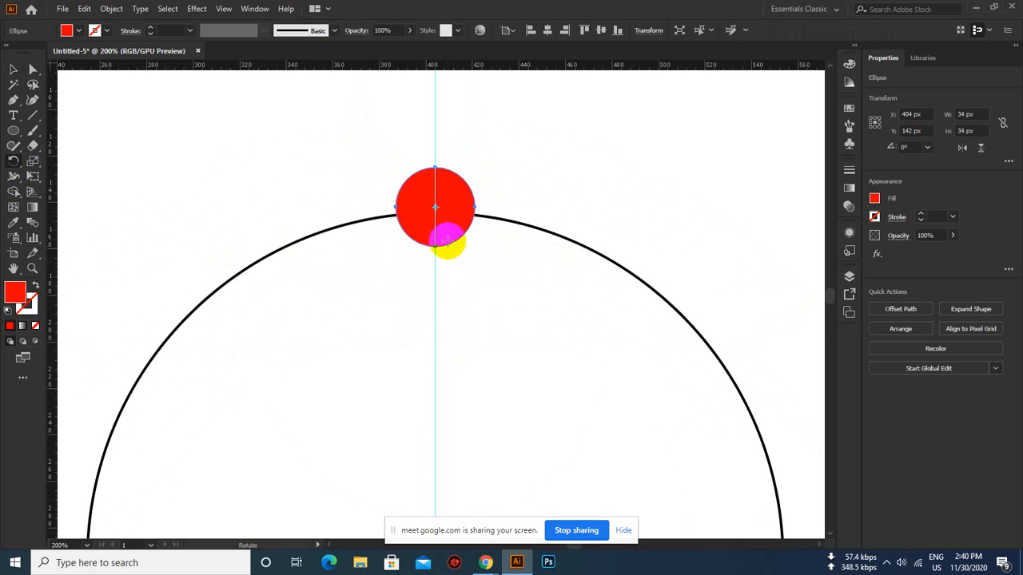
{"action": "scroll", "coordinate": [448, 239], "scroll_direction": "down", "scroll_amount": 3}
{"action": "scroll", "coordinate": [435, 166], "scroll_direction": "down", "scroll_amount": 1}
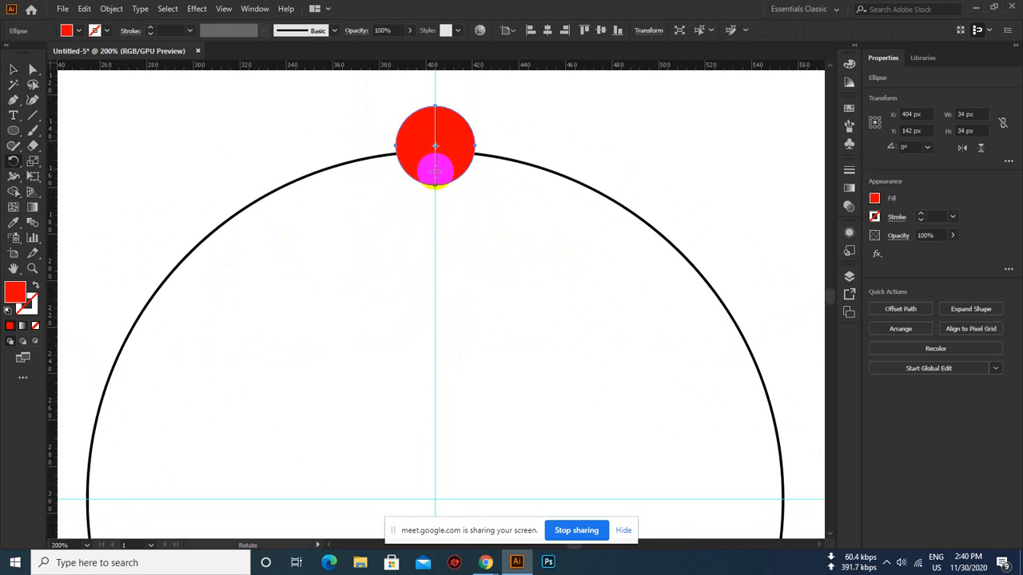
{"action": "left_click_drag", "start_coordinate": [436, 144], "coordinate": [435, 171]}
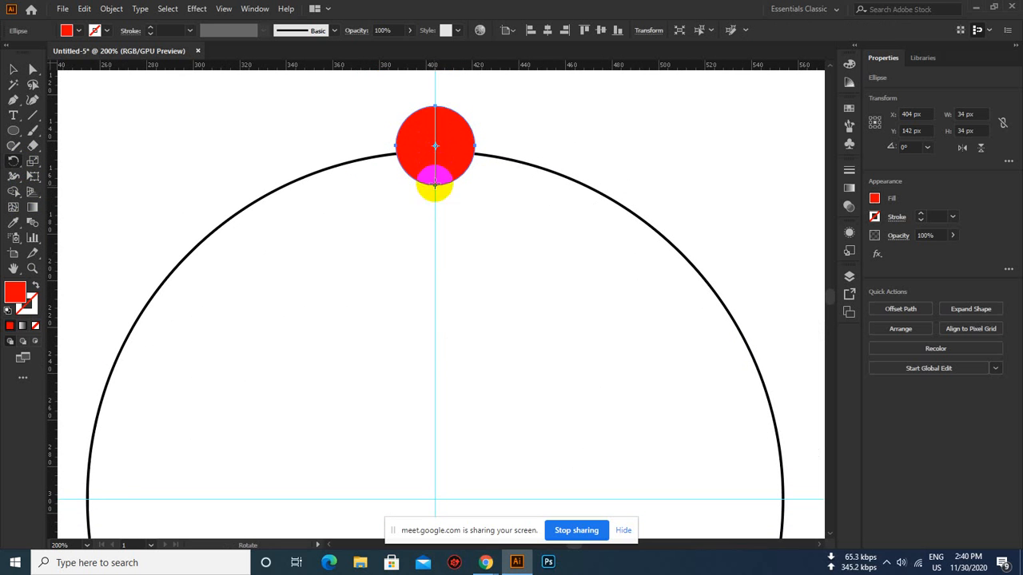
{"action": "scroll", "coordinate": [424, 407], "scroll_direction": "down", "scroll_amount": 5}
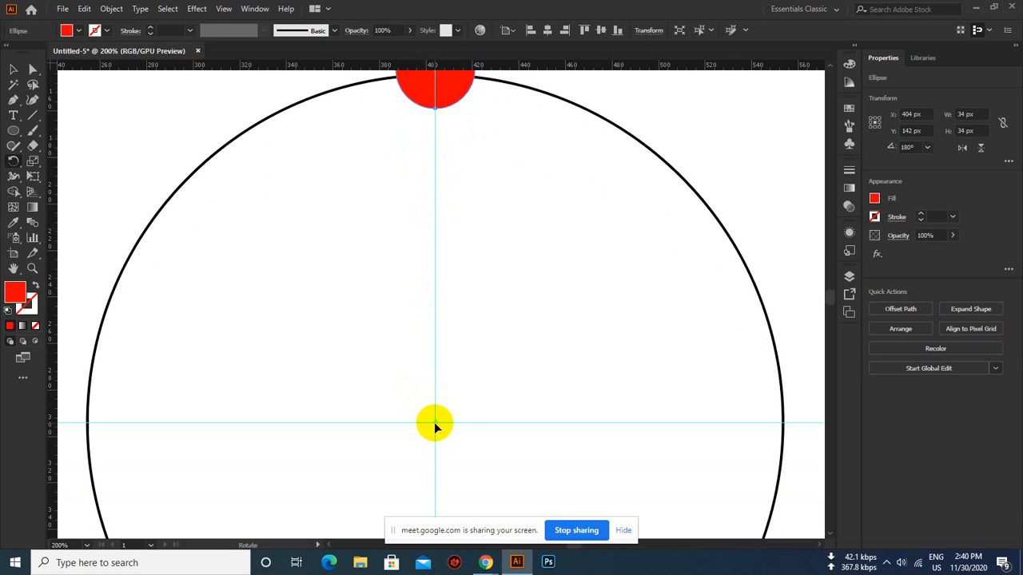
{"action": "scroll", "coordinate": [472, 409], "scroll_direction": "up", "scroll_amount": 3}
{"action": "scroll", "coordinate": [484, 380], "scroll_direction": "down", "scroll_amount": 4}
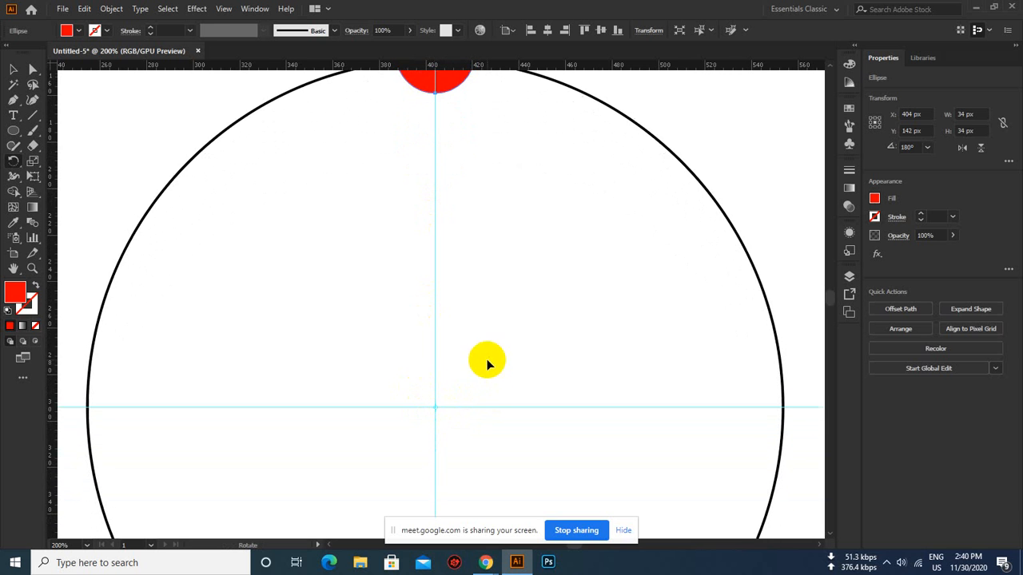
- Rotate a copy of the red circle clockwise by about 15° around the guide intersection, leaving a small gap beside the original
{"action": "scroll", "coordinate": [441, 391], "scroll_direction": "up", "scroll_amount": 4}
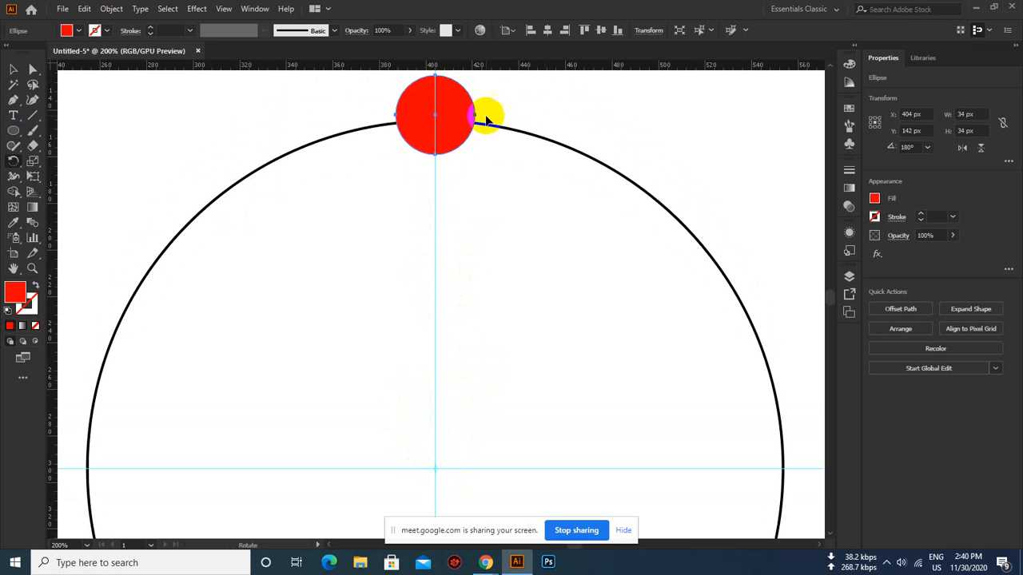
{"action": "key", "text": "v"}
{"action": "key", "text": "ctrl+minus"}
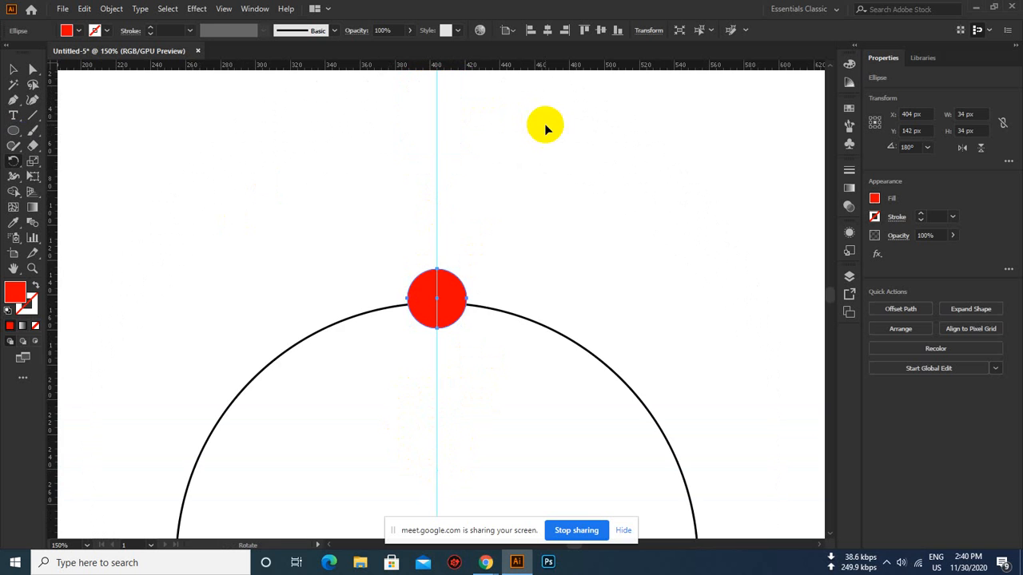
{"action": "scroll", "coordinate": [527, 151], "scroll_direction": "down", "scroll_amount": 8}
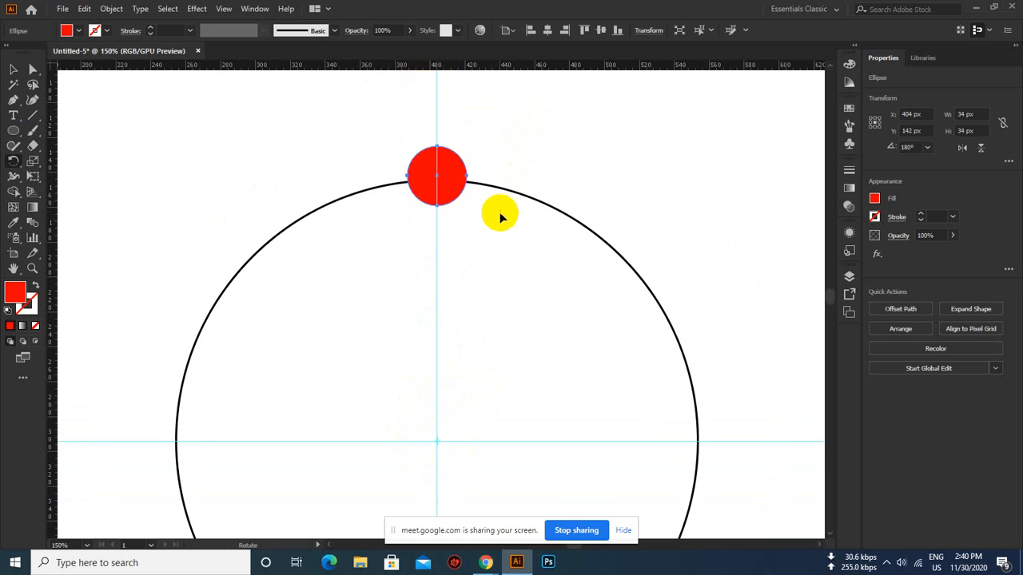
{"action": "left_click", "coordinate": [452, 190]}
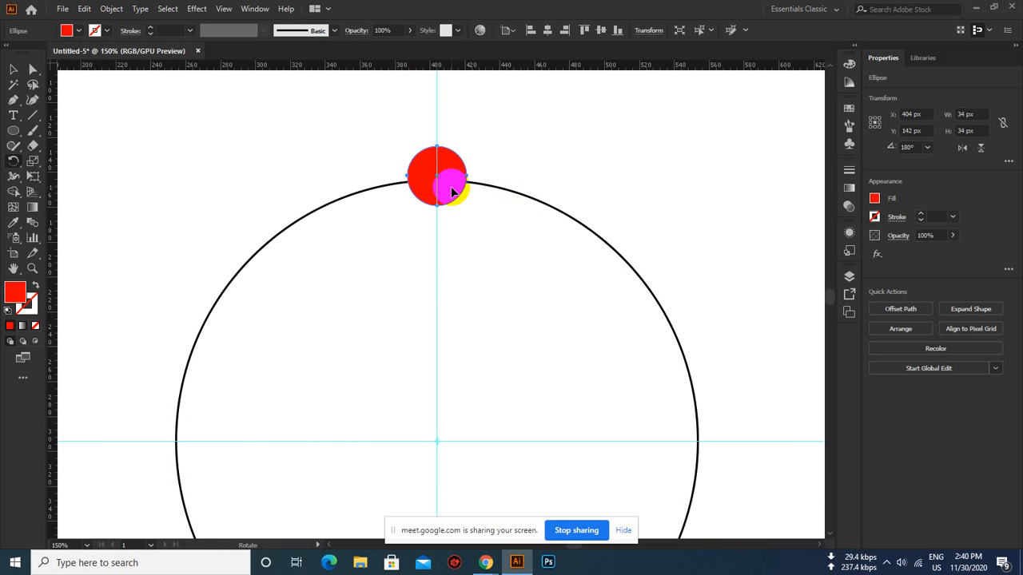
{"action": "left_click_drag", "start_coordinate": [453, 190], "coordinate": [493, 272]}
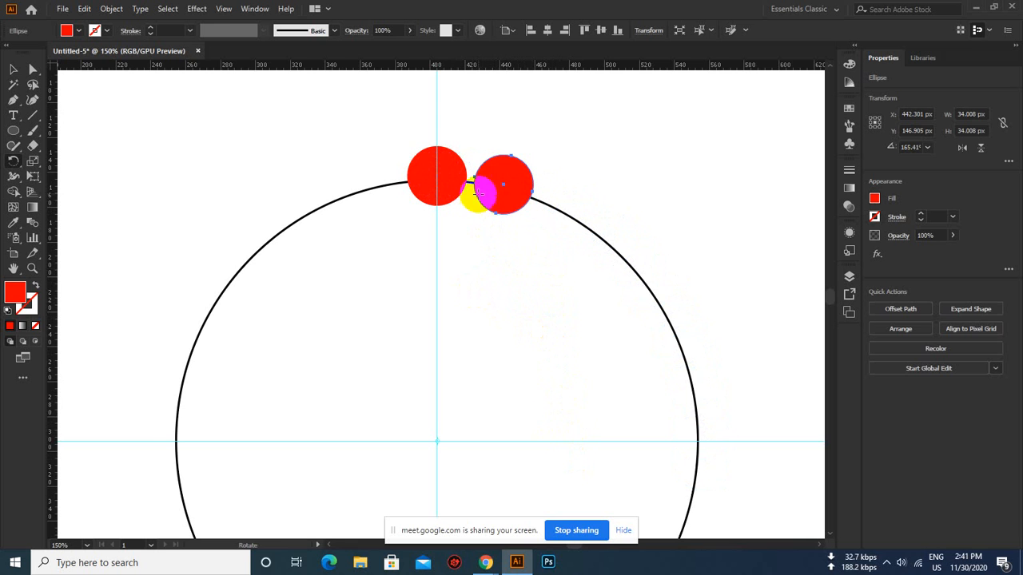
- Repeat the rotated-copy transformation until red circles run all the way around the large circle
{"action": "scroll", "coordinate": [520, 200], "scroll_direction": "down", "scroll_amount": 2}
{"action": "key", "text": "ctrl+minus"}
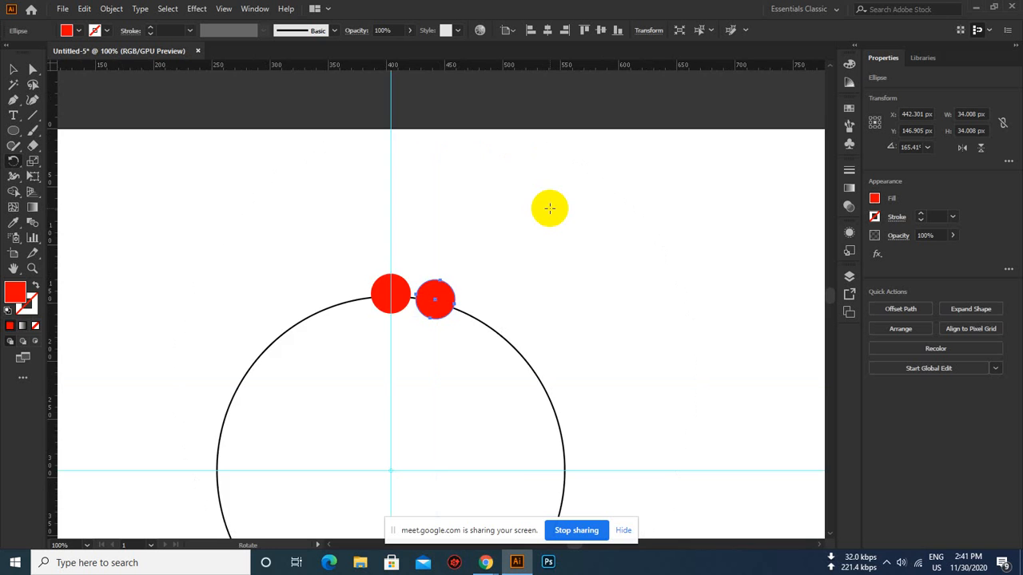
{"action": "scroll", "coordinate": [559, 226], "scroll_direction": "down", "scroll_amount": 3}
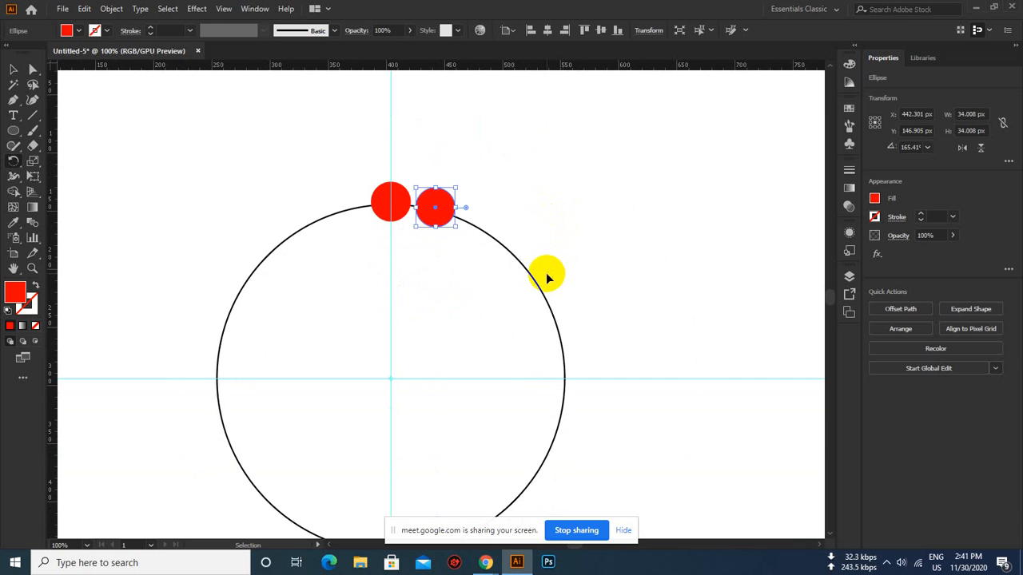
{"action": "key", "text": "ctrl+d"}
{"action": "key", "text": "ctrl+d"}
{"action": "key", "text": "ctrl+d"}
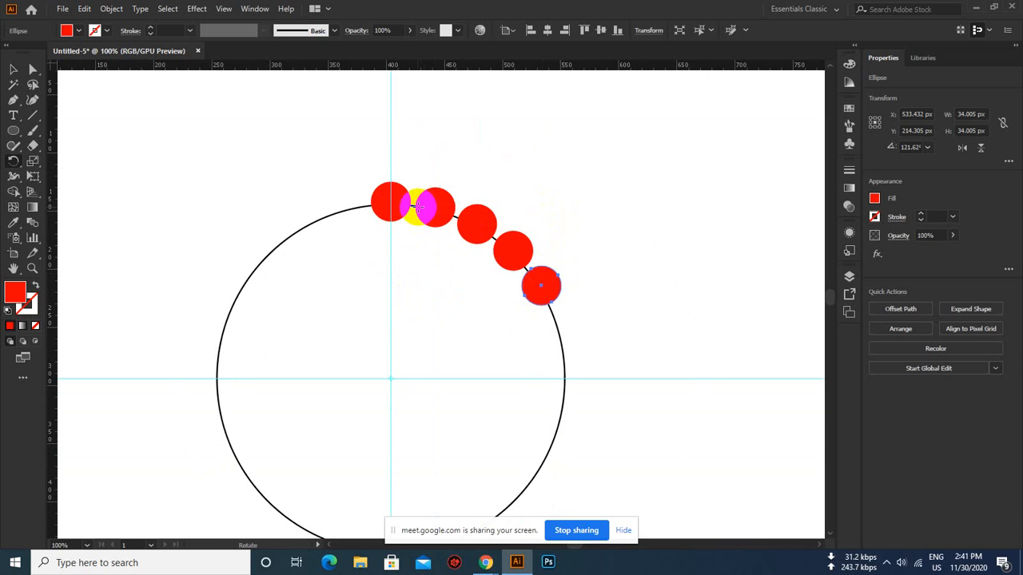
{"action": "scroll", "coordinate": [419, 206], "scroll_direction": "down", "scroll_amount": 1}
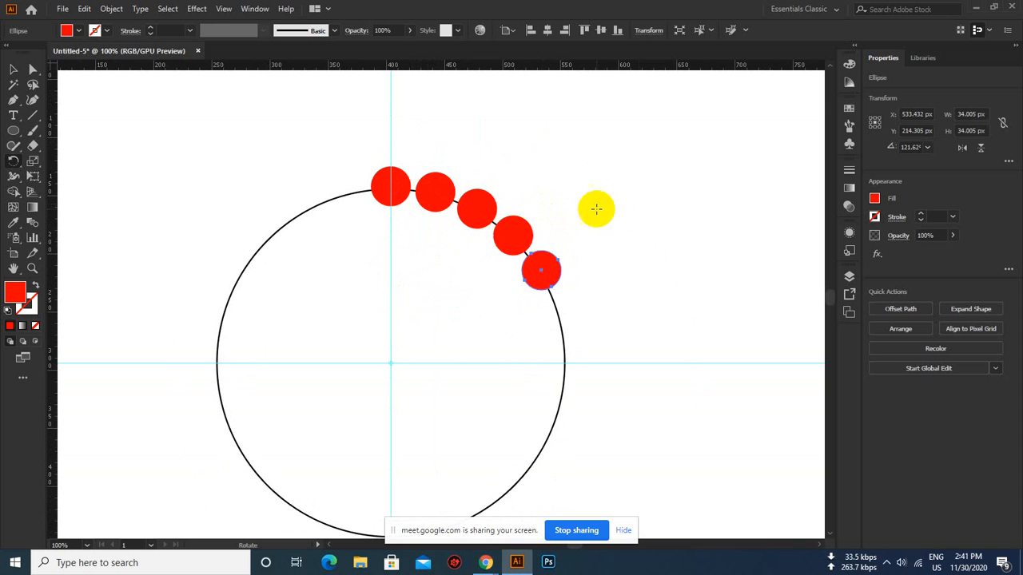
{"action": "key", "text": "v"}
{"action": "key", "text": "ctrl+d"}
{"action": "key", "text": "ctrl+d"}
{"action": "key", "text": "ctrl+d"}
{"action": "key", "text": "ctrl+d"}
{"action": "key", "text": "ctrl+d"}
{"action": "key", "text": "ctrl+d"}
{"action": "key", "text": "ctrl+d"}
{"action": "key", "text": "ctrl+d"}
{"action": "key", "text": "ctrl+d"}
{"action": "key", "text": "ctrl+d"}
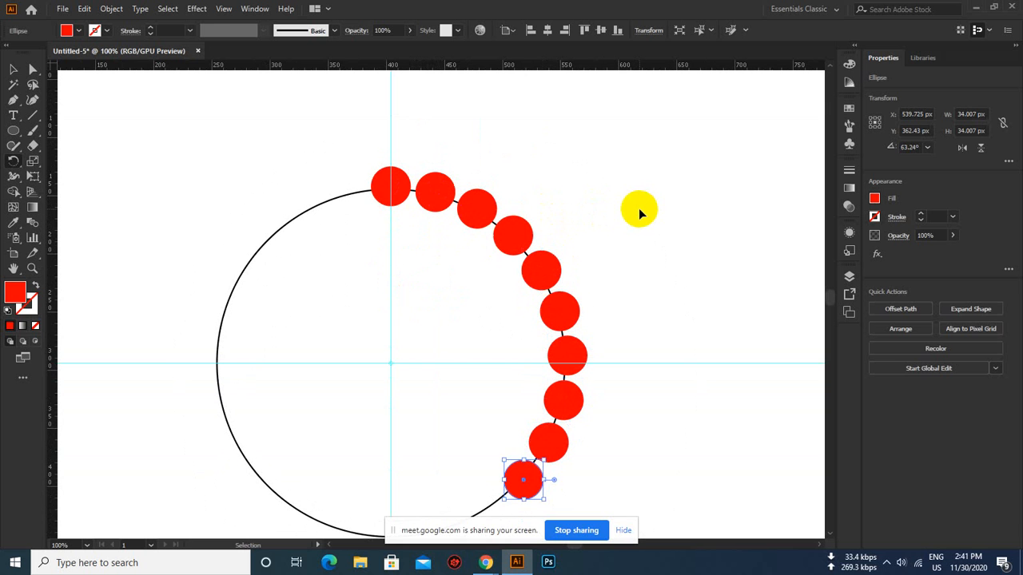
{"action": "key", "text": "ctrl+d"}
{"action": "key", "text": "ctrl+d"}
{"action": "key", "text": "ctrl+d"}
{"action": "key", "text": "ctrl+d"}
{"action": "key", "text": "ctrl+d"}
{"action": "key", "text": "ctrl+d"}
{"action": "key", "text": "ctrl+d"}
{"action": "key", "text": "ctrl+d"}
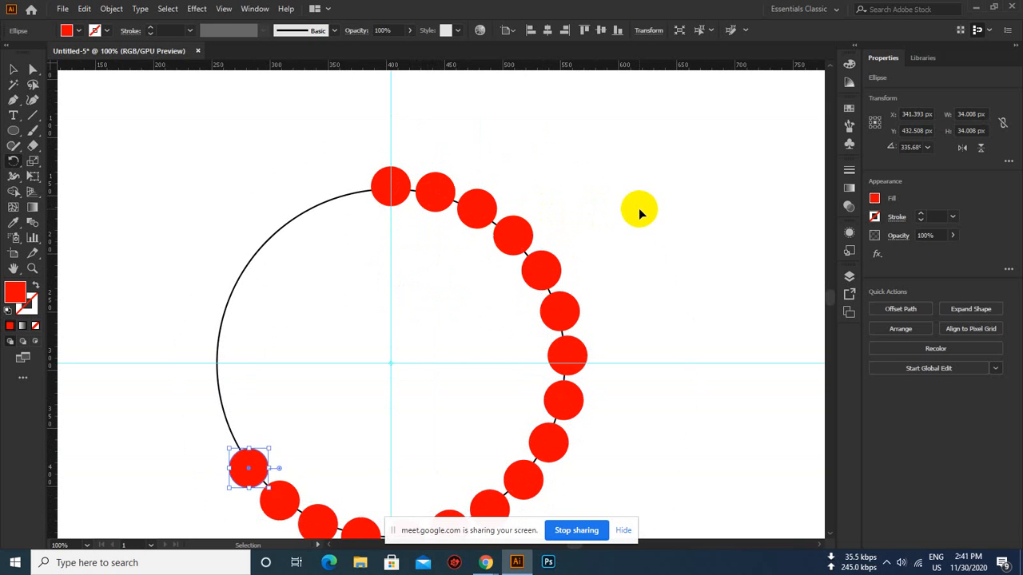
{"action": "key", "text": "ctrl+d"}
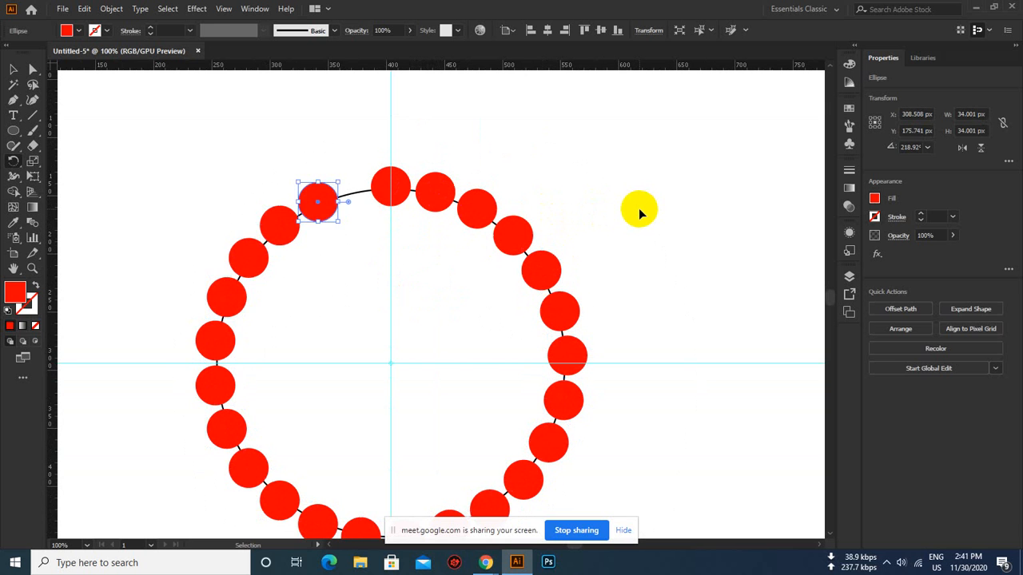
{"action": "key", "text": "r"}
{"action": "scroll", "coordinate": [623, 212], "scroll_direction": "down", "scroll_amount": 3}
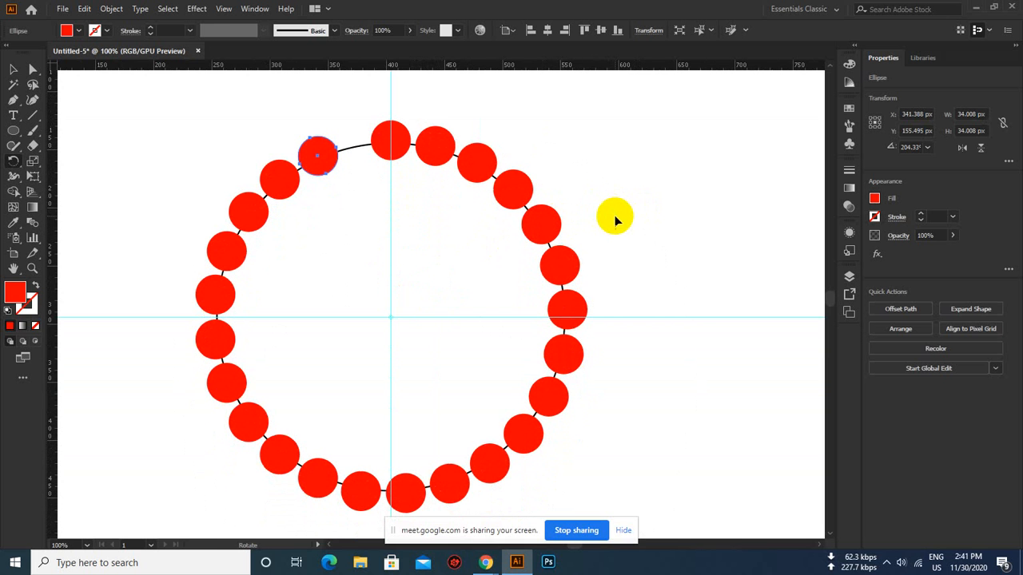
{"action": "key", "text": "ctrl+d"}
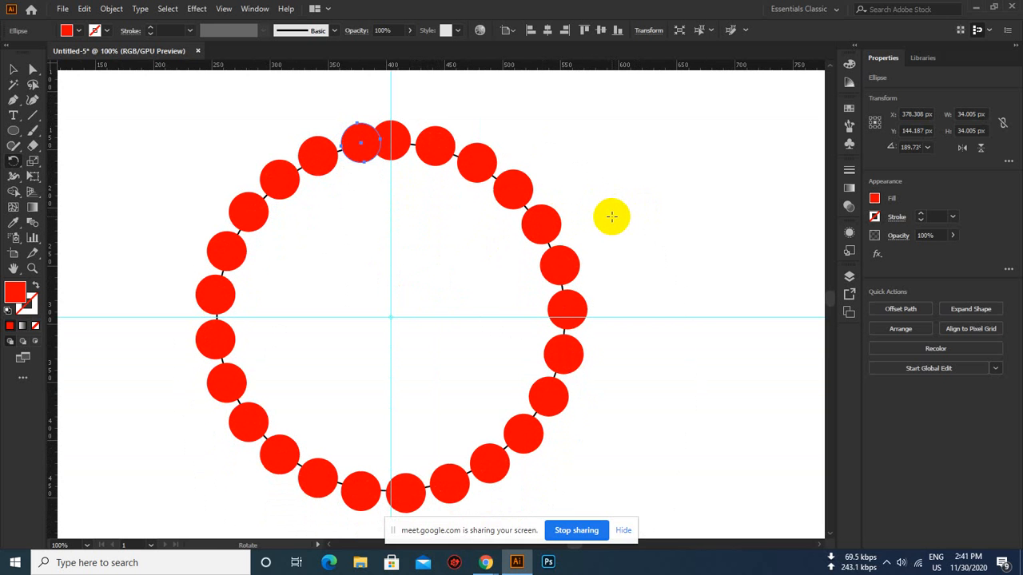
- Undo the circle copies, the rotation and the placement, back to the single red circle lying outside the large circle
{"action": "key", "text": "ctrl+z"}
{"action": "key", "text": "ctrl+z"}
{"action": "key", "text": "ctrl+z"}
{"action": "key", "text": "ctrl+z"}
{"action": "key", "text": "ctrl+z"}
{"action": "key", "text": "ctrl+z"}
{"action": "key", "text": "ctrl+z"}
{"action": "key", "text": "ctrl+z"}
{"action": "key", "text": "ctrl+z"}
{"action": "key", "text": "ctrl+z"}
{"action": "key", "text": "ctrl+z"}
{"action": "key", "text": "ctrl+z"}
{"action": "key", "text": "ctrl+z"}
{"action": "key", "text": "ctrl+z"}
{"action": "key", "text": "ctrl+z"}
{"action": "key", "text": "ctrl+z"}
{"action": "key", "text": "ctrl+z"}
{"action": "key", "text": "ctrl+z"}
{"action": "key", "text": "ctrl+z"}
{"action": "key", "text": "ctrl+z"}
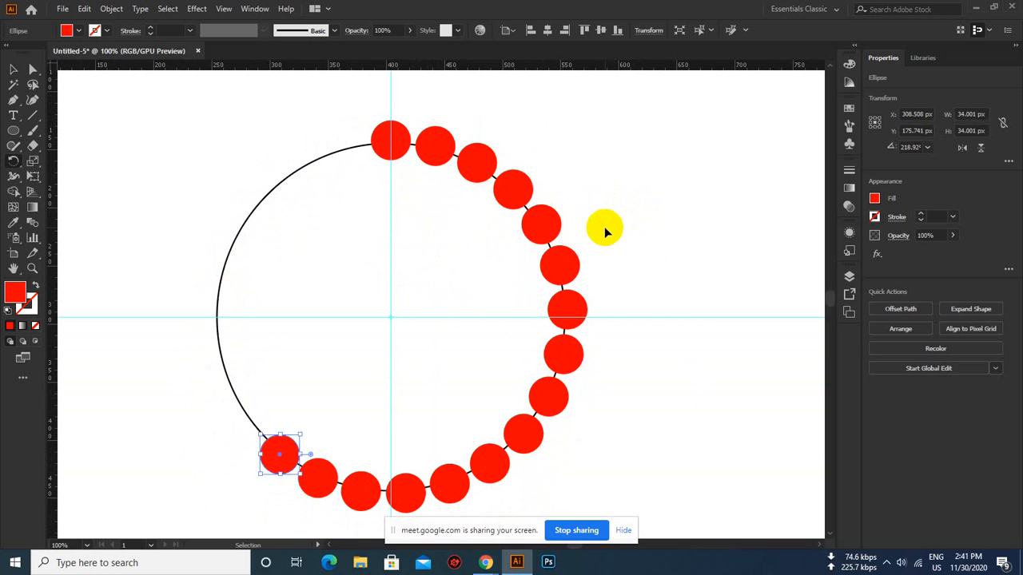
{"action": "key", "text": "ctrl+z"}
{"action": "key", "text": "ctrl+z"}
{"action": "key", "text": "ctrl+z"}
{"action": "key", "text": "ctrl+z"}
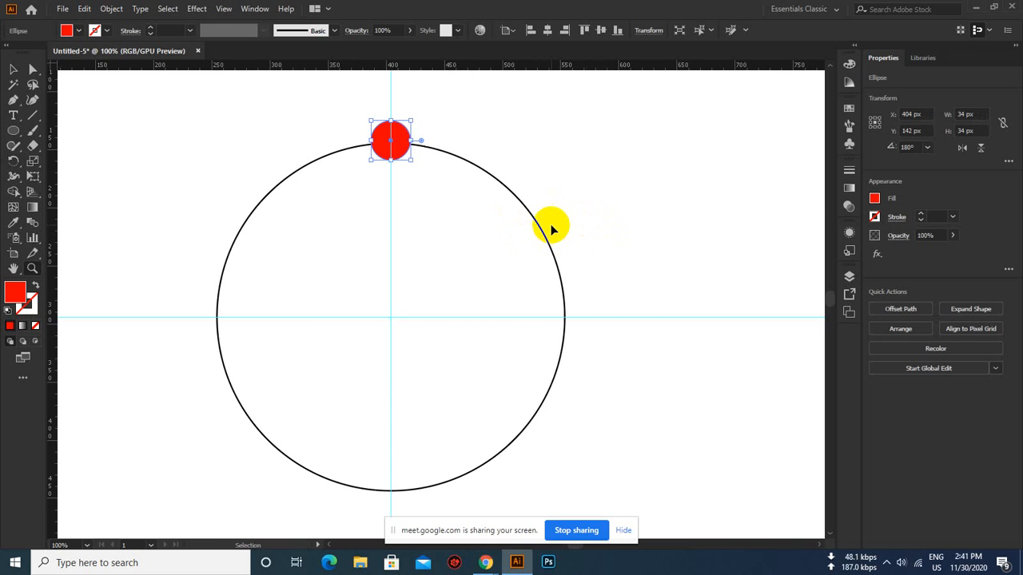
{"action": "key", "text": "ctrl+z"}
{"action": "key", "text": "ctrl+z"}
{"action": "key", "text": "ctrl+z"}
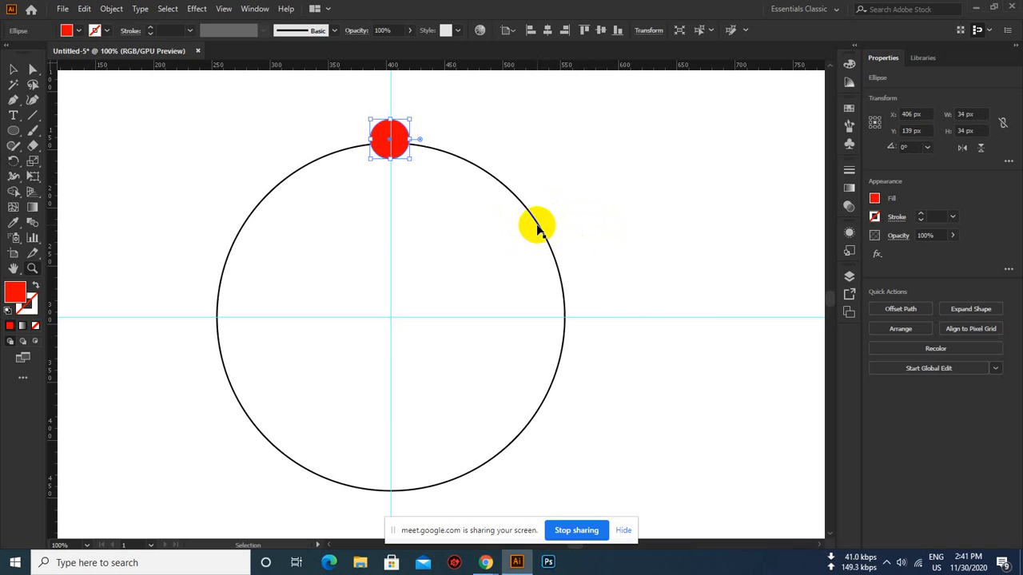
{"action": "key", "text": "ctrl+z"}
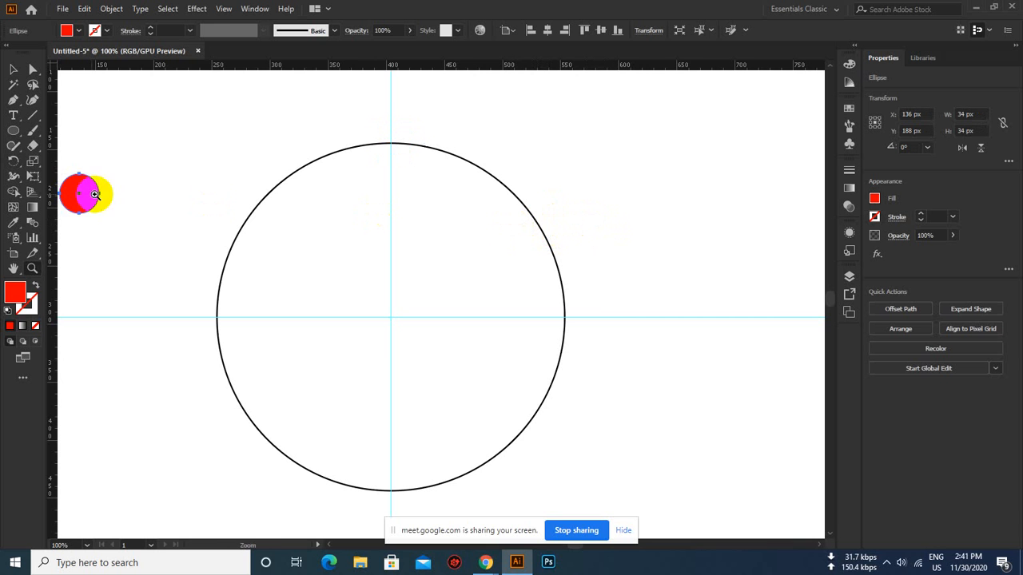
{"action": "double_click", "coordinate": [14, 161]}
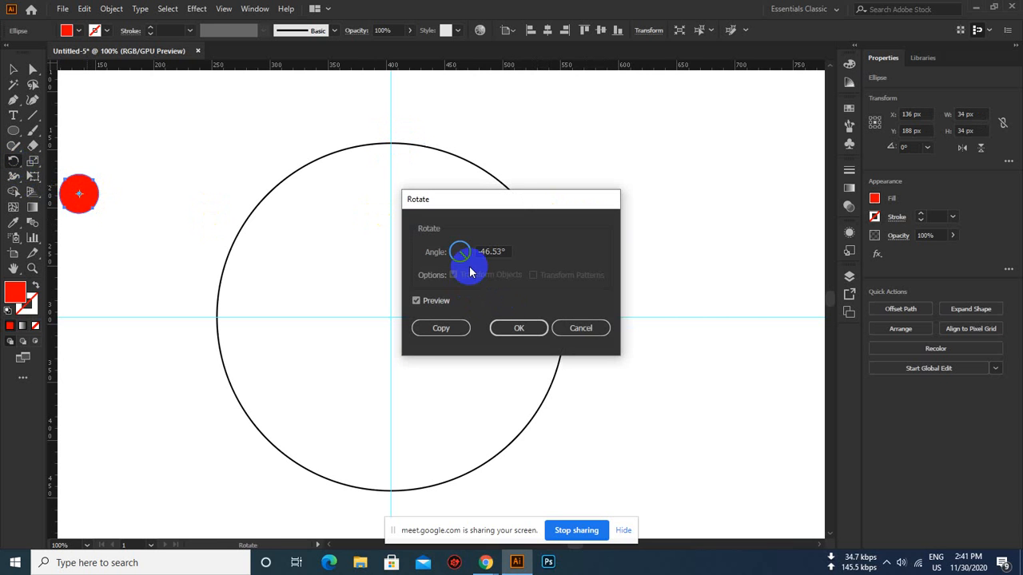
{"action": "left_click", "coordinate": [584, 334]}
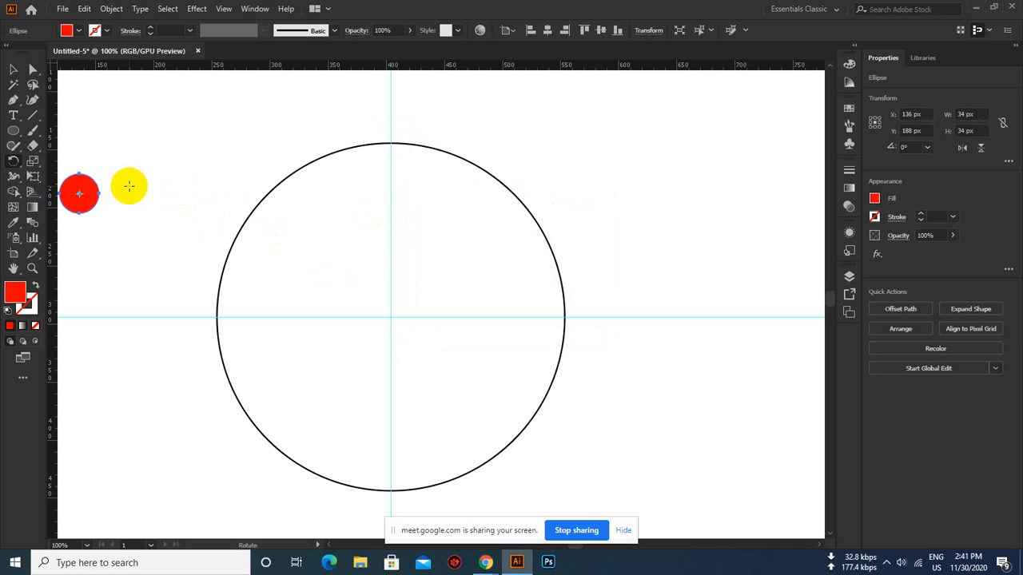
{"action": "key", "text": "super"}
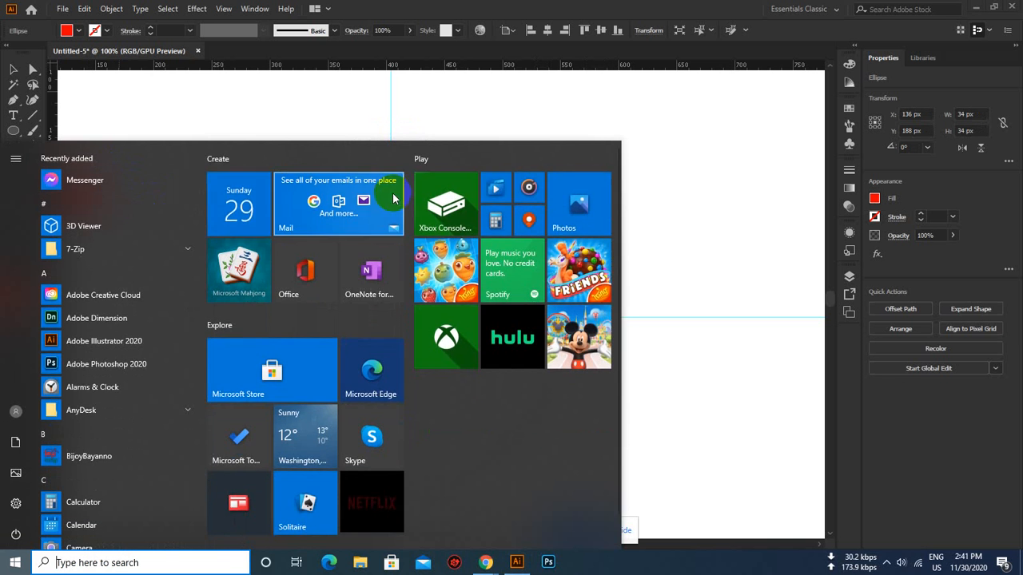
{"action": "key", "text": "super"}
- Delete the small red circle and the large outlined circle, leaving only the two guides on the artboard
{"action": "left_click", "coordinate": [13, 69]}
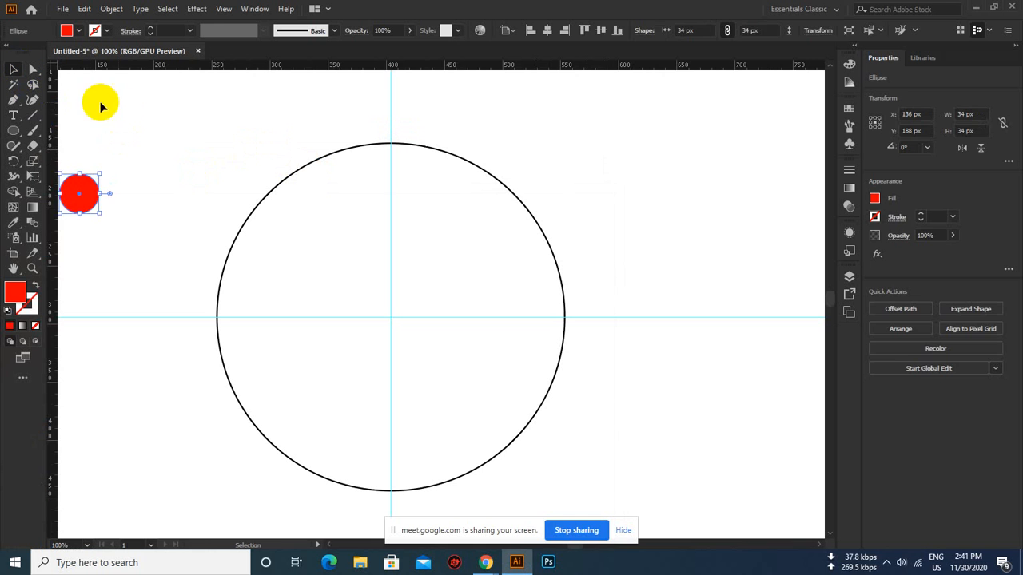
{"action": "left_click", "coordinate": [139, 148]}
{"action": "left_click", "coordinate": [84, 195]}
{"action": "key", "text": "Delete"}
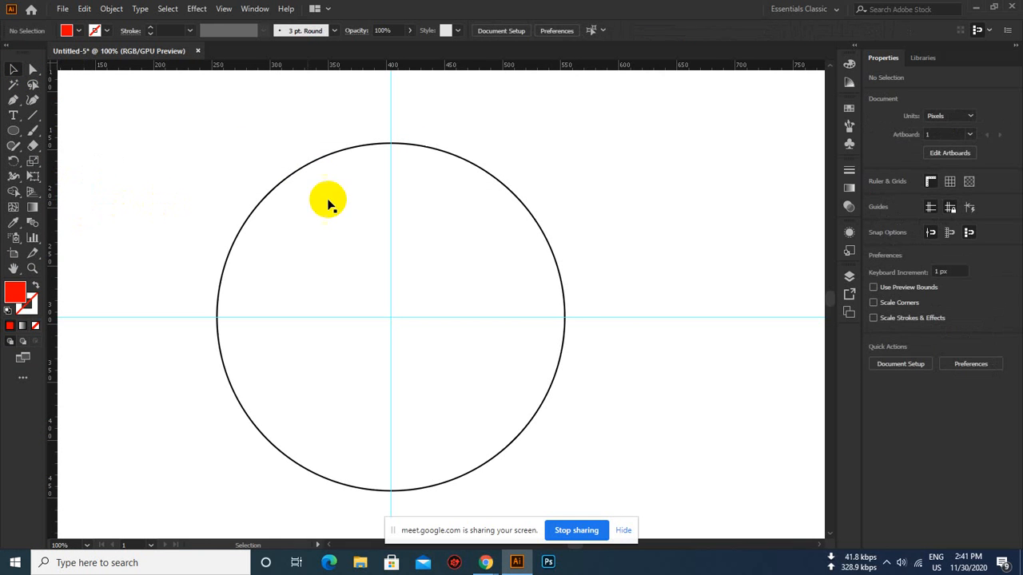
{"action": "left_click", "coordinate": [474, 166]}
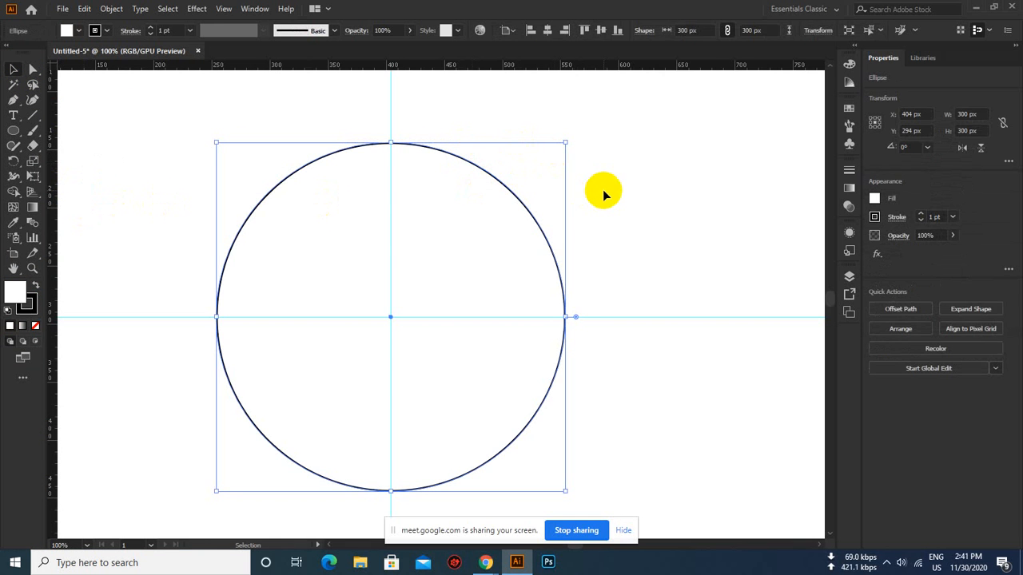
{"action": "key", "text": "Delete"}
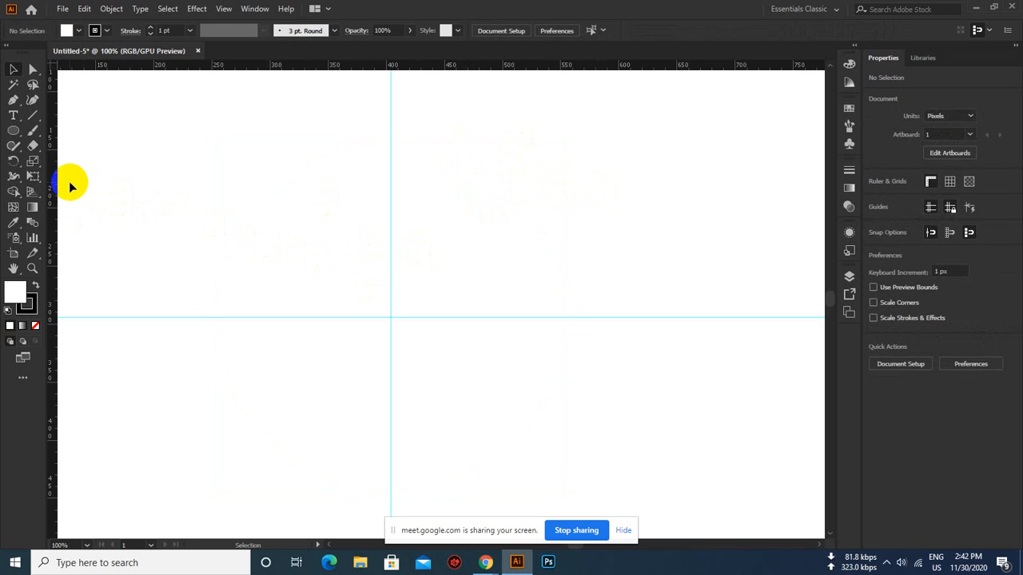
- Draw a closed half-teardrop with the Pen tool near the guide intersection, about 32 px wide and 104 px tall, with a straight vertical right edge
{"action": "left_click", "coordinate": [17, 116]}
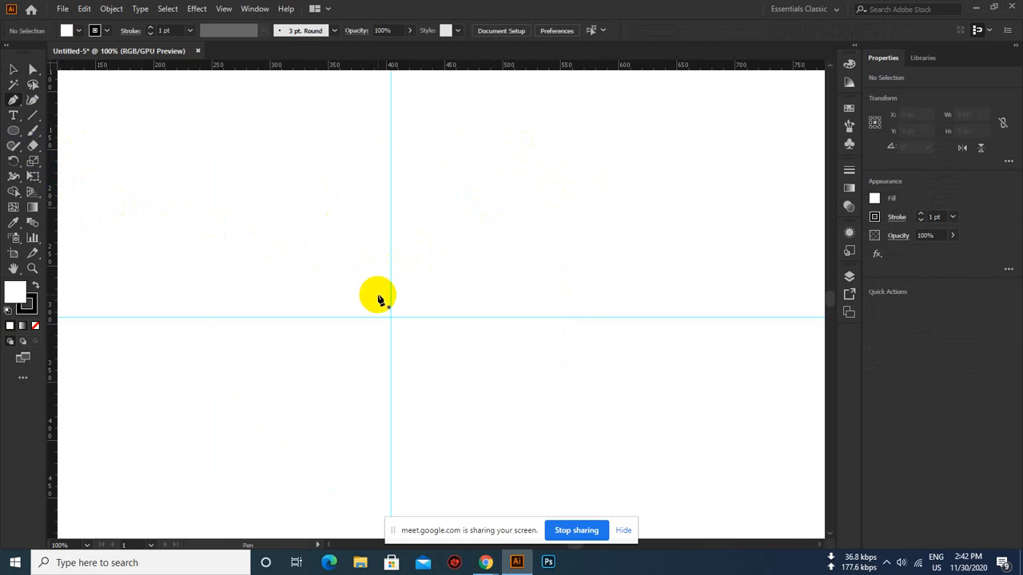
{"action": "left_click", "coordinate": [377, 294]}
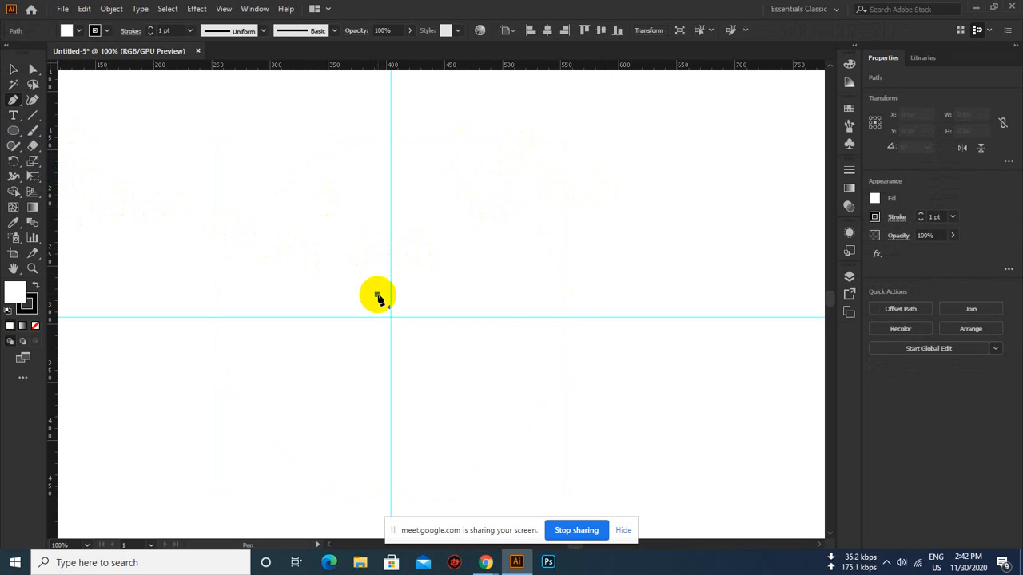
{"action": "left_click", "coordinate": [377, 172]}
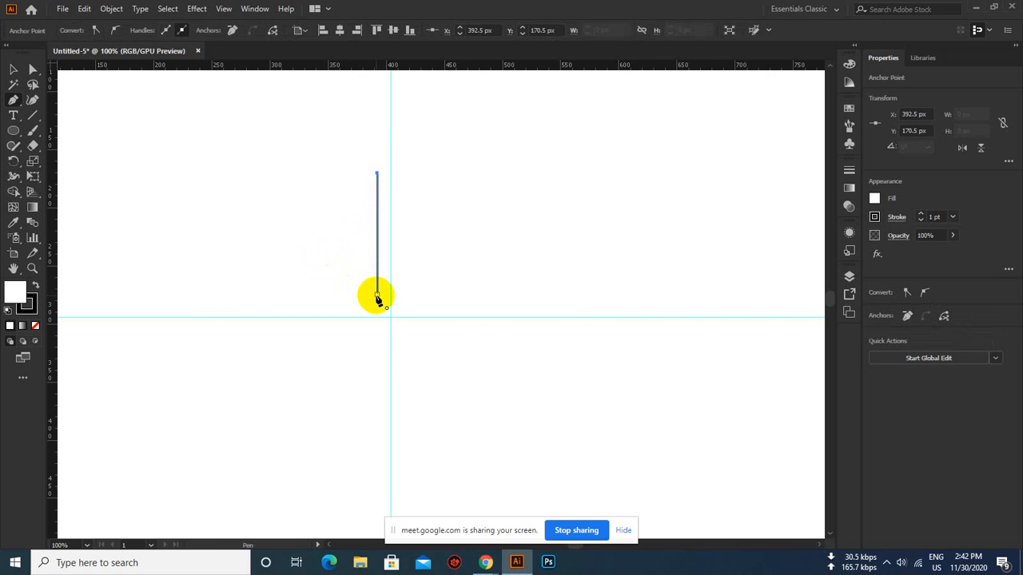
{"action": "mouse_move", "coordinate": [377, 295]}
{"action": "left_mouse_down"}
{"action": "mouse_move", "coordinate": [447, 376]}
{"action": "mouse_move", "coordinate": [470, 329]}
{"action": "mouse_move", "coordinate": [463, 310]}
{"action": "left_mouse_up"}
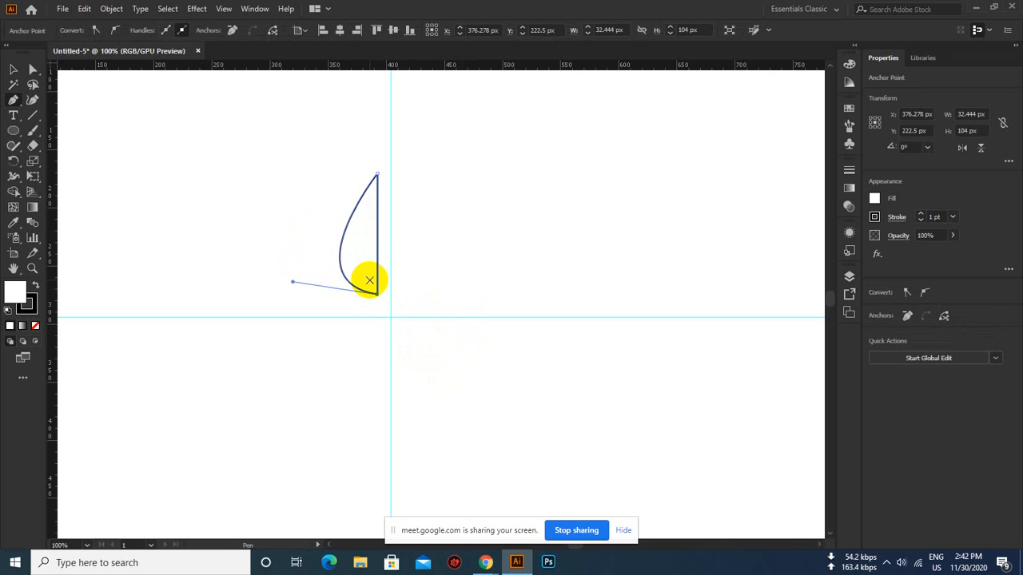
{"action": "left_click", "coordinate": [13, 69]}
{"action": "left_click", "coordinate": [144, 109]}
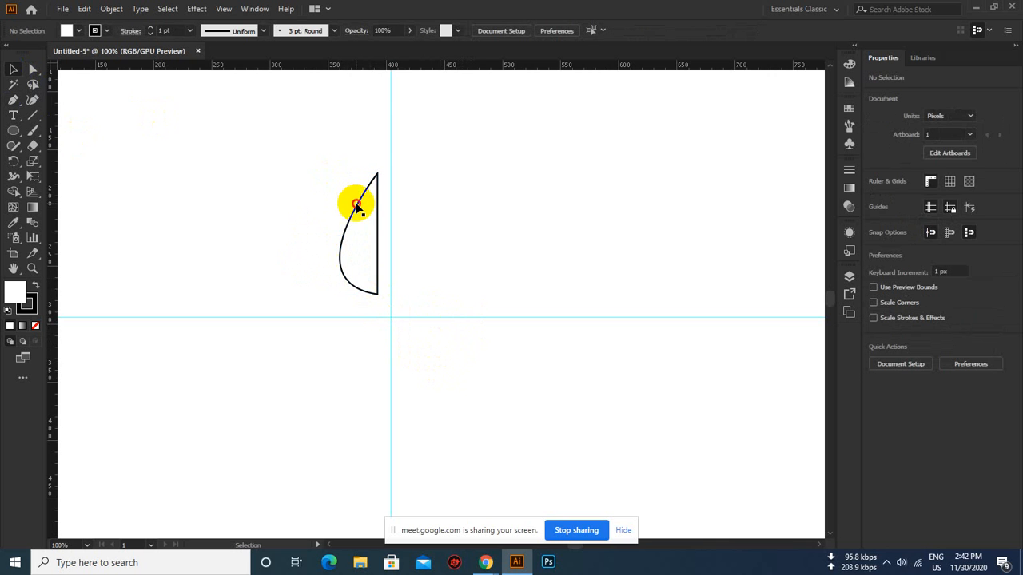
- Give the half-teardrop a dark green fill (R=0 G=104 B=55) and no stroke
{"action": "left_click", "coordinate": [357, 210]}
{"action": "left_click", "coordinate": [66, 31]}
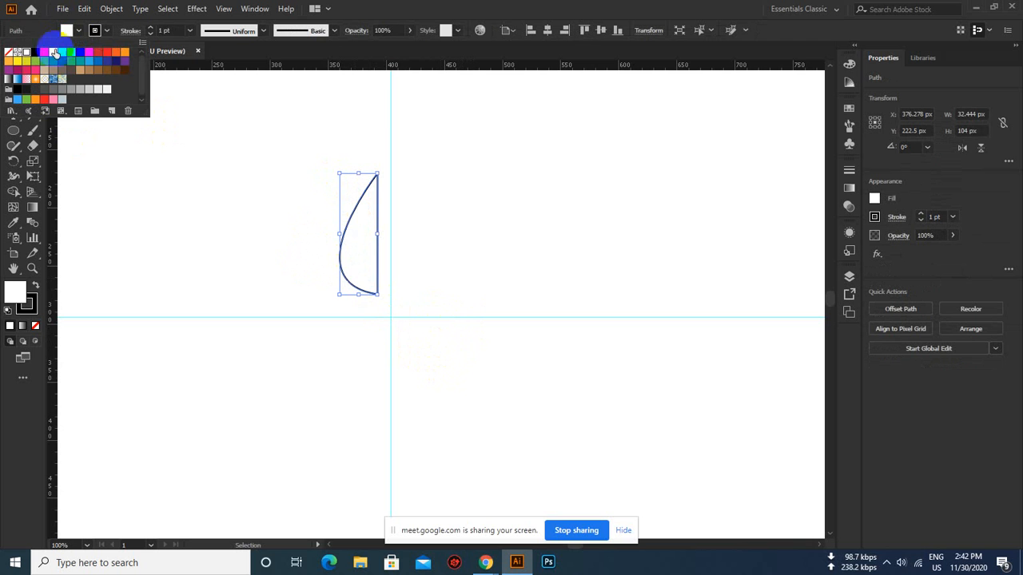
{"action": "left_click", "coordinate": [60, 62]}
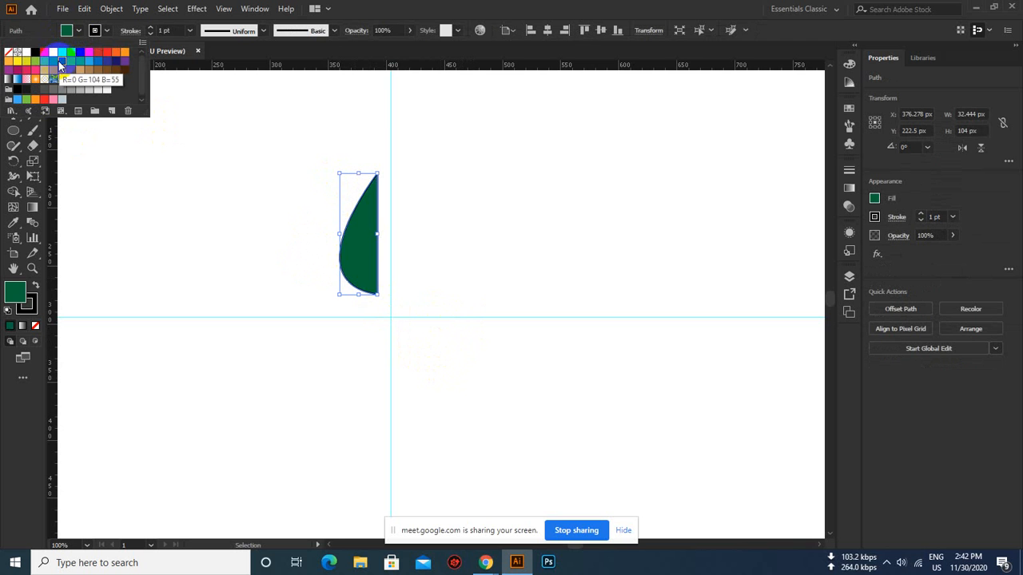
{"action": "left_click", "coordinate": [106, 32]}
{"action": "left_click", "coordinate": [12, 54]}
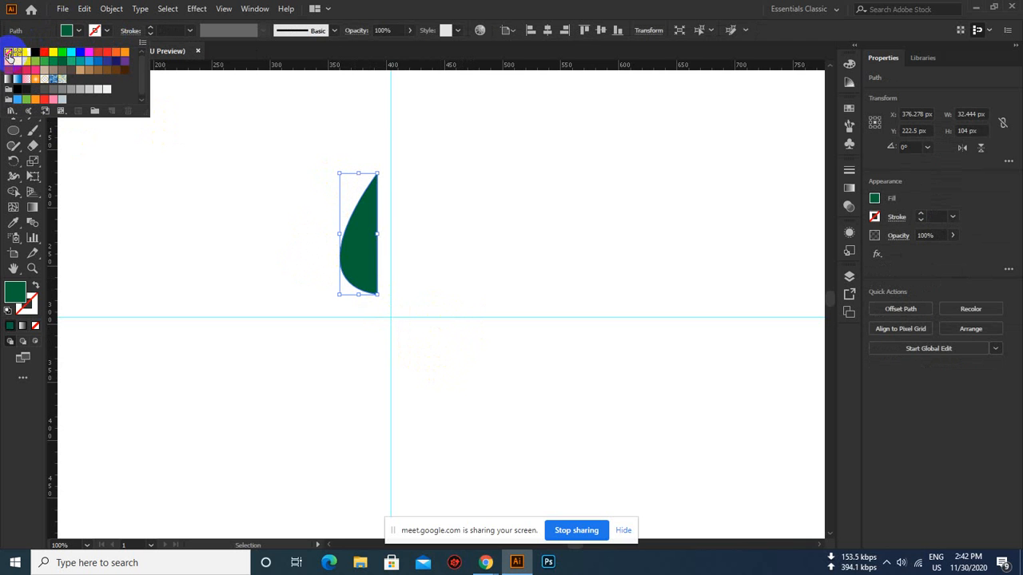
{"action": "left_click", "coordinate": [406, 227]}
- Use the Reflect tool to make a mirrored copy of the green half-teardrop across the vertical axis
{"action": "left_click", "coordinate": [369, 235]}
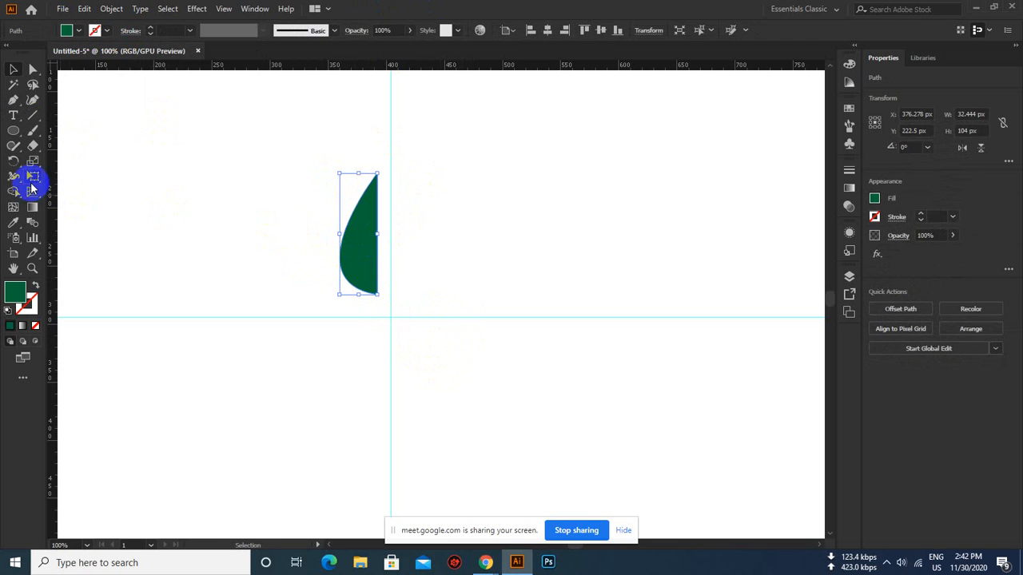
{"action": "left_click_drag", "start_coordinate": [15, 160], "coordinate": [51, 177]}
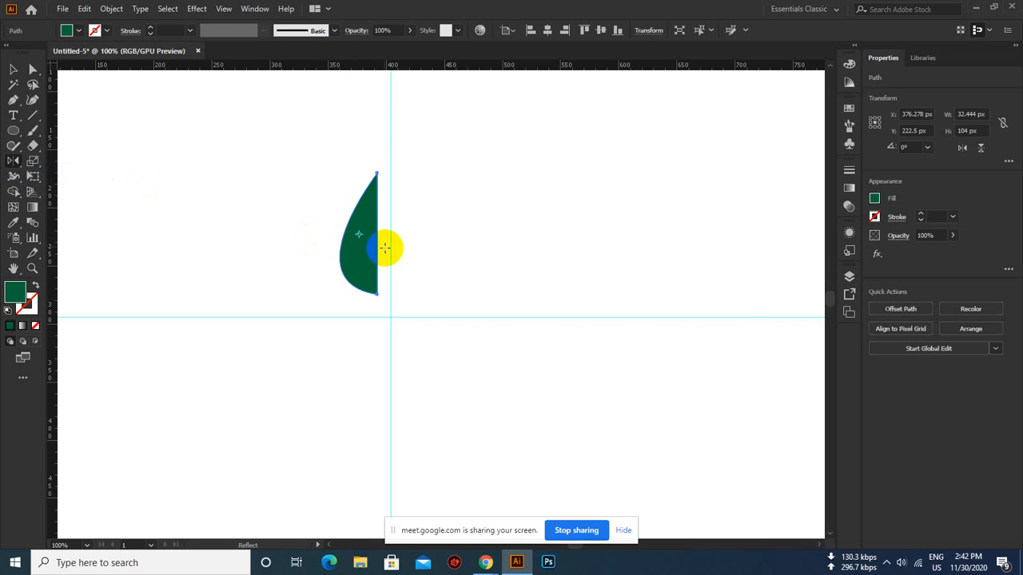
{"action": "left_click_drag", "start_coordinate": [373, 236], "coordinate": [375, 236]}
{"action": "double_click", "coordinate": [20, 164]}
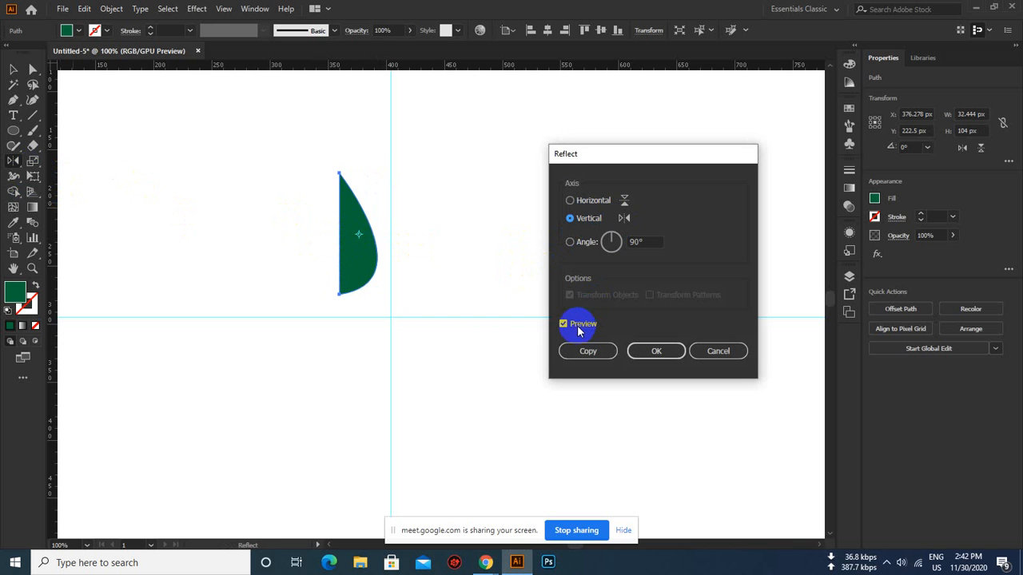
{"action": "left_click", "coordinate": [587, 351]}
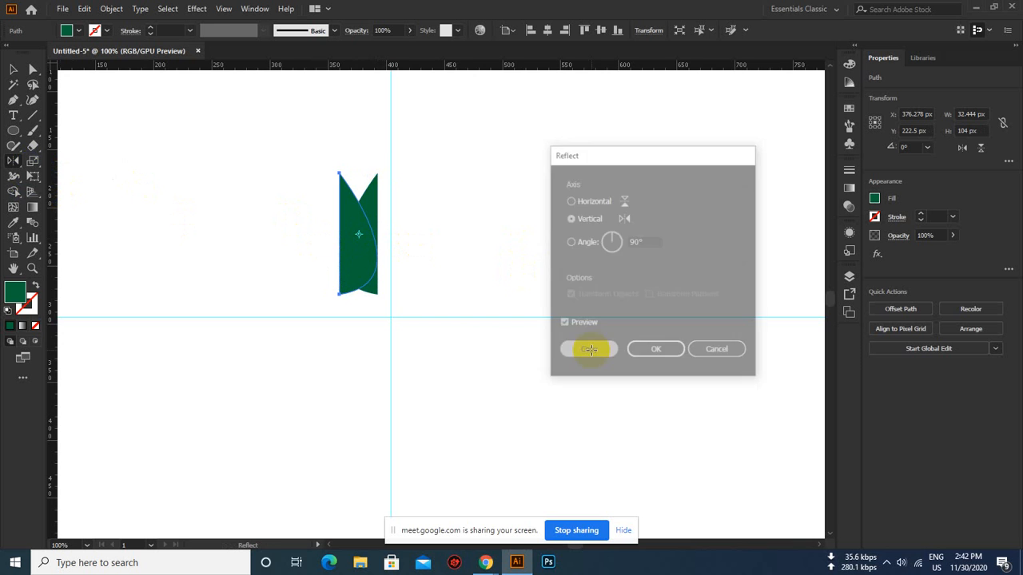
- Move the two mirrored halves so their straight edges meet, nudging the right half 1 px left and 1 px up to close the gap
{"action": "left_click", "coordinate": [13, 71]}
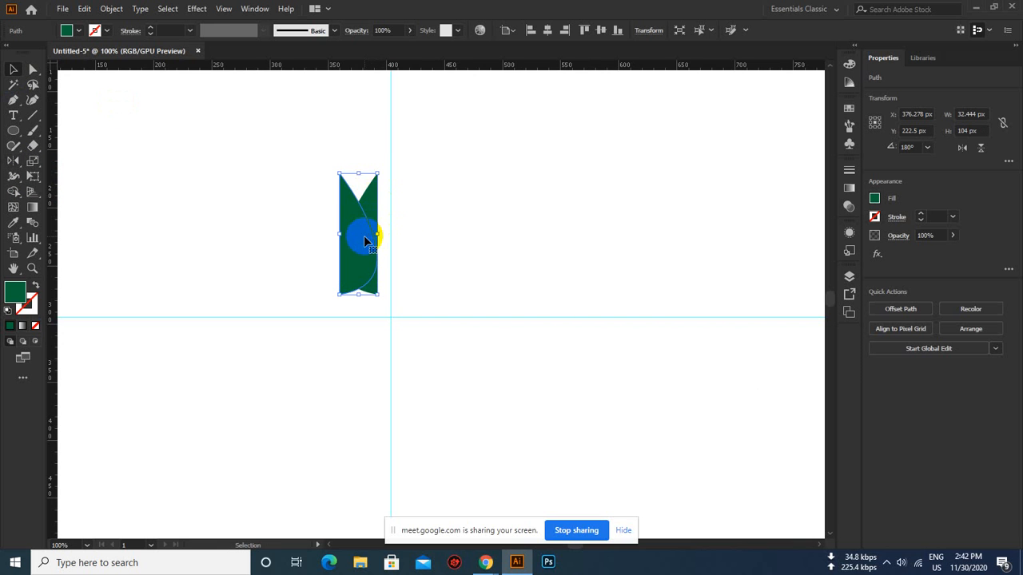
{"action": "left_click", "coordinate": [423, 237]}
{"action": "left_click_drag", "start_coordinate": [357, 240], "coordinate": [338, 230]}
{"action": "left_click", "coordinate": [434, 209]}
{"action": "left_click", "coordinate": [362, 233]}
{"action": "left_click_drag", "start_coordinate": [402, 237], "coordinate": [391, 243]}
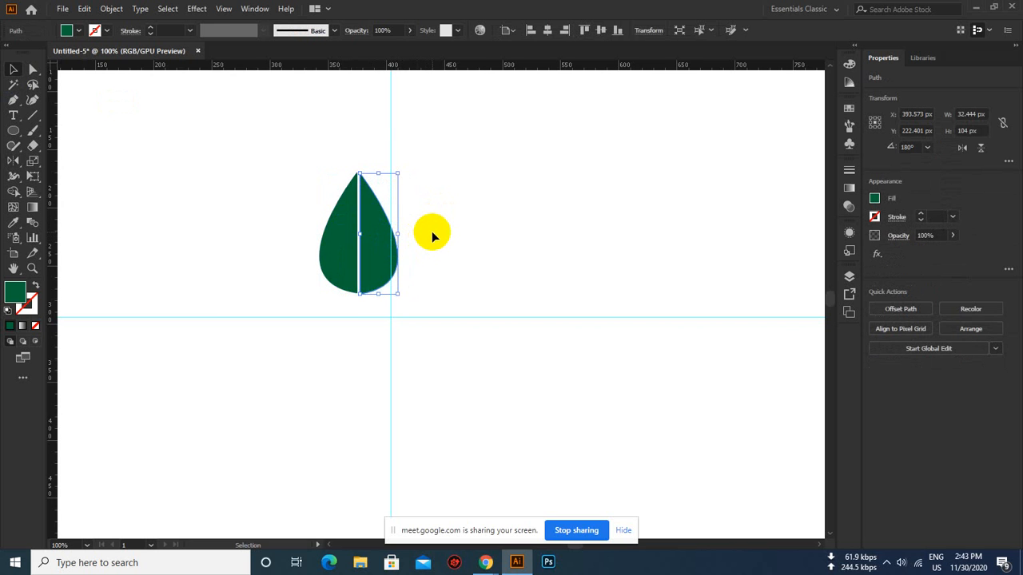
{"action": "key", "text": "Left"}
{"action": "key", "text": "Up"}
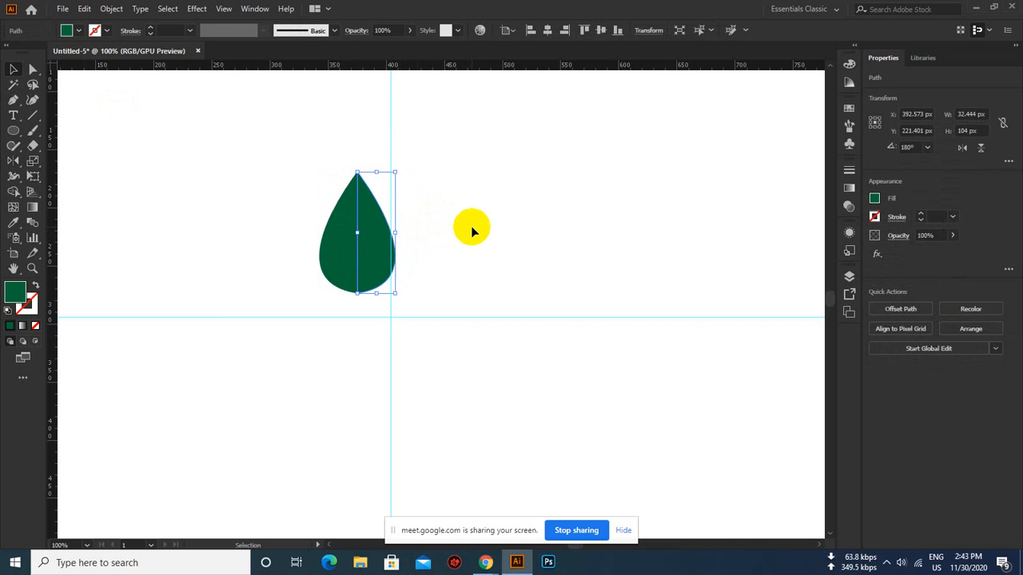
- Nudge the mirrored right half 1 px away from the left half and back against its straight edge
{"action": "key", "text": "Right"}
{"action": "key", "text": "Up"}
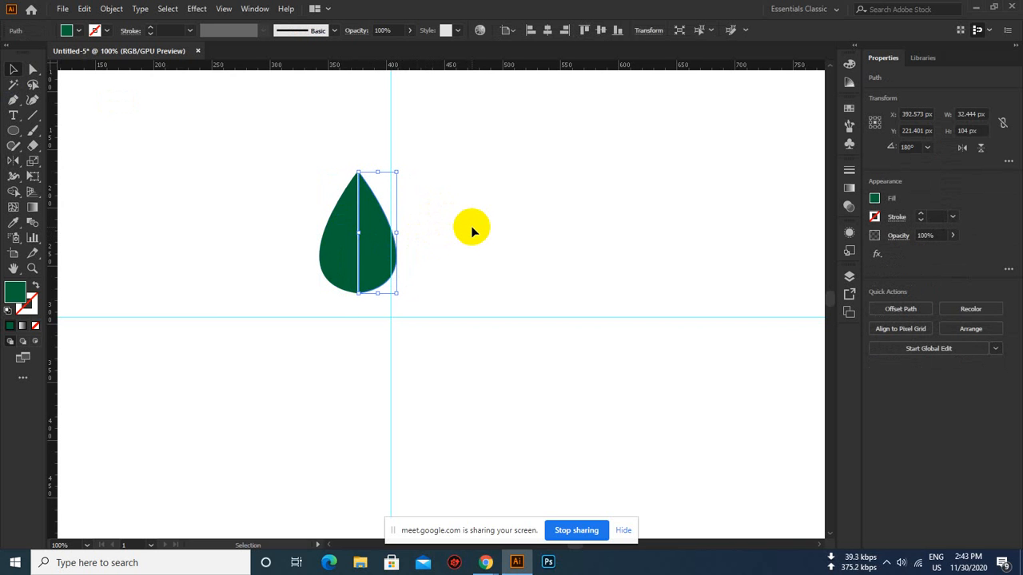
{"action": "key", "text": "Left"}
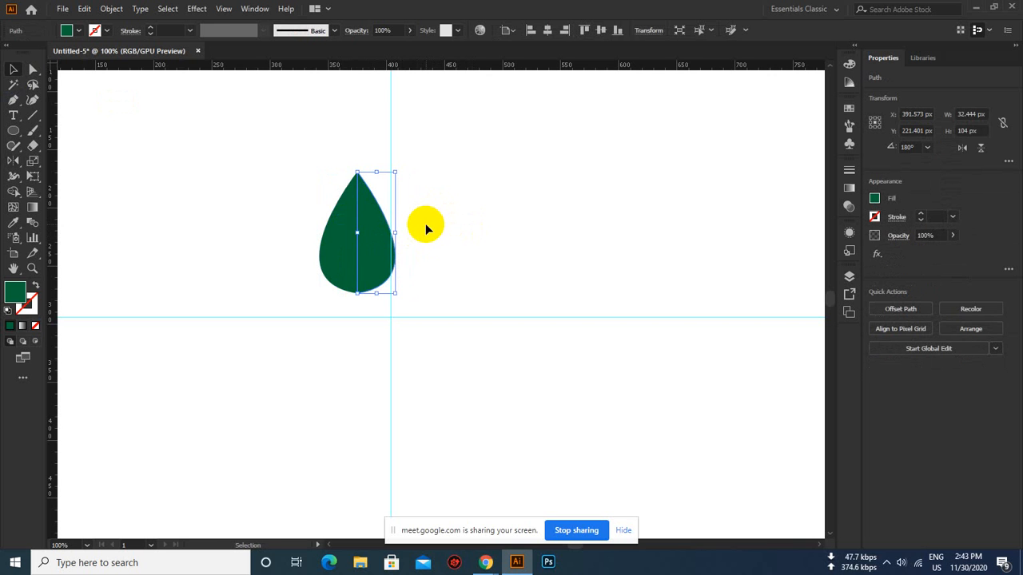
- Delete the mirrored right half and move the remaining half-teardrop left, clear of the vertical guide
{"action": "key", "text": "Delete"}
{"action": "left_click_drag", "start_coordinate": [342, 236], "coordinate": [282, 233]}
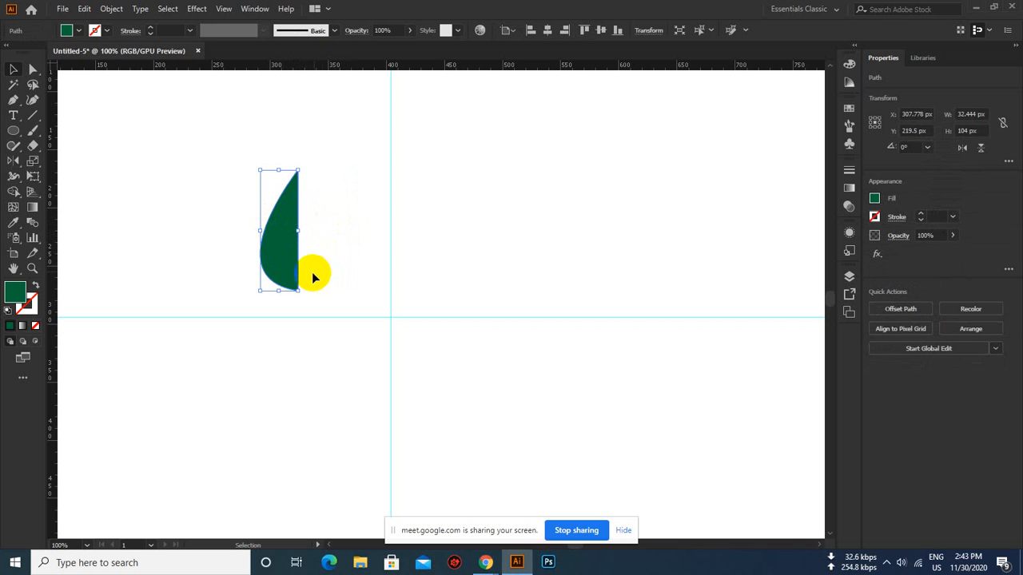
{"action": "left_click", "coordinate": [270, 261]}
{"action": "left_click", "coordinate": [279, 257]}
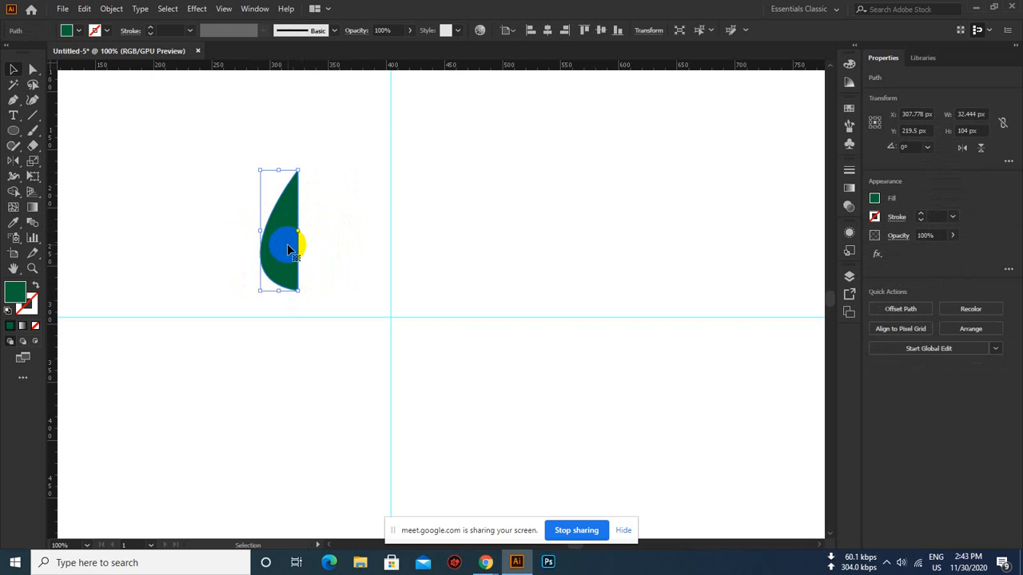
- Try a duplicate of the half-teardrop to the right of the original and delete it again
{"action": "left_click_drag", "start_coordinate": [286, 245], "coordinate": [343, 253]}
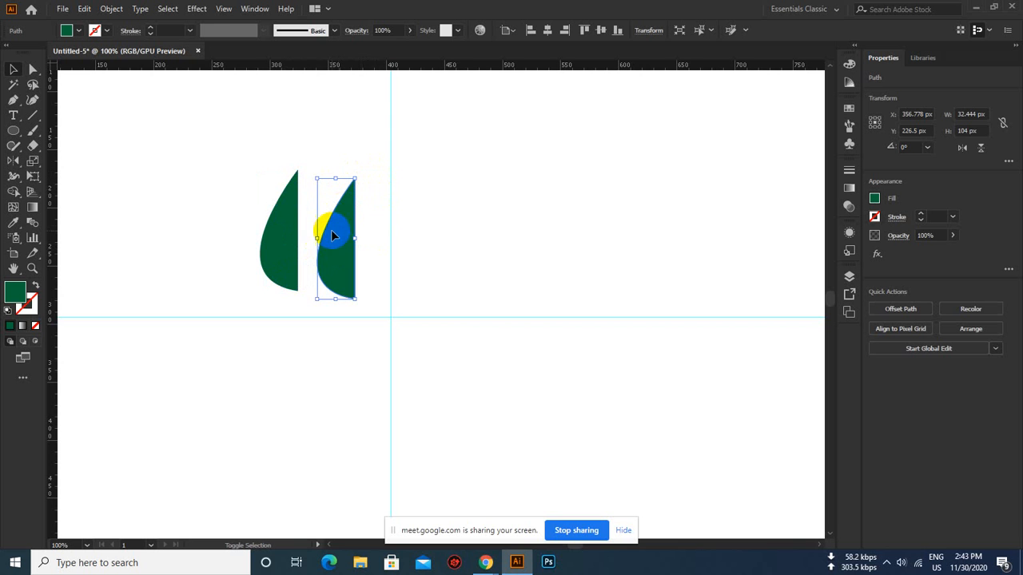
{"action": "left_click_drag", "start_coordinate": [318, 239], "coordinate": [396, 201]}
{"action": "left_click_drag", "start_coordinate": [392, 165], "coordinate": [343, 285]}
{"action": "key", "text": "Delete"}
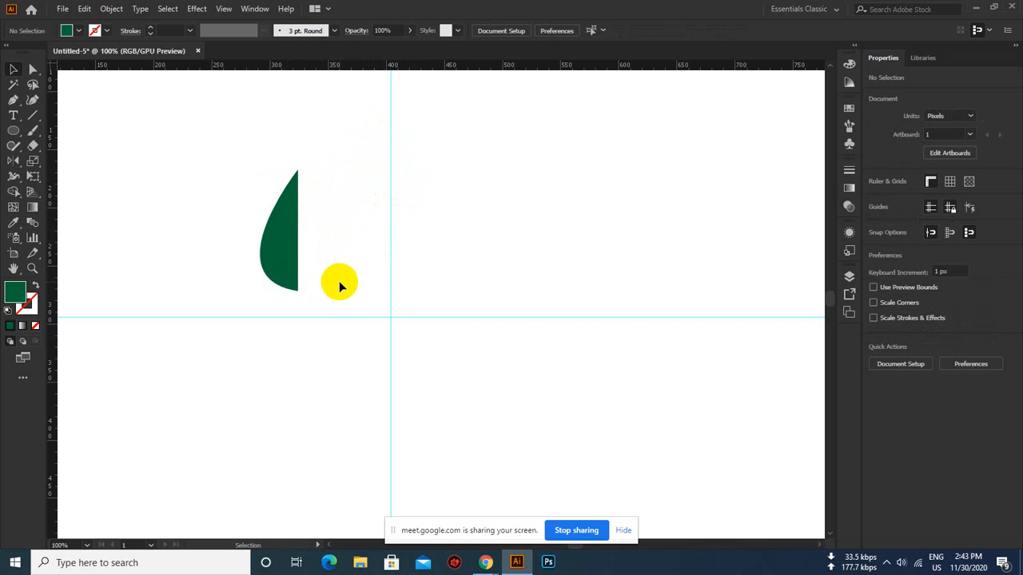
- Reflect the half-teardrop across the vertical axis (90°) as a copy
{"action": "left_click", "coordinate": [286, 240]}
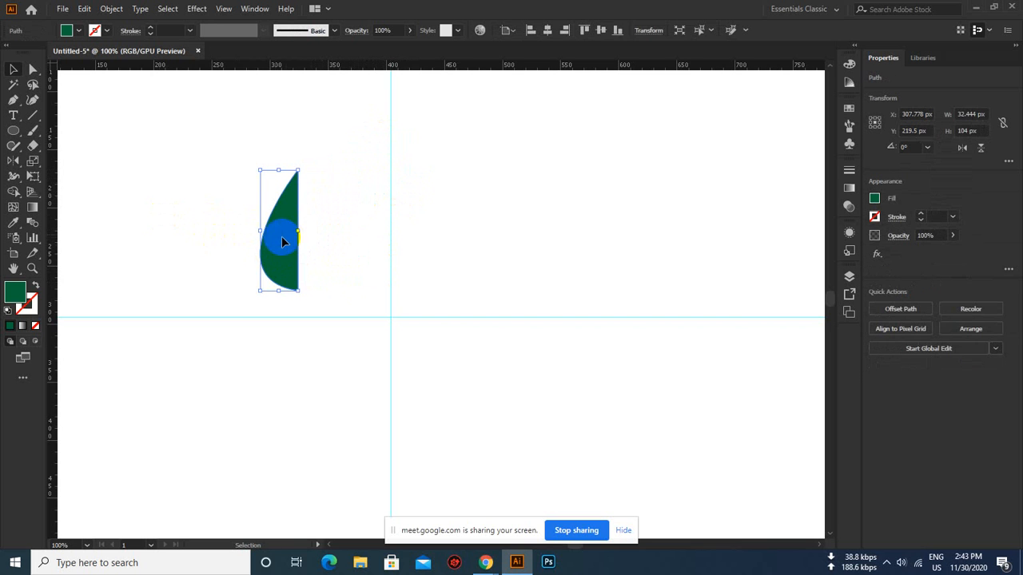
{"action": "left_click", "coordinate": [17, 162]}
{"action": "left_click_drag", "start_coordinate": [17, 164], "coordinate": [60, 178]}
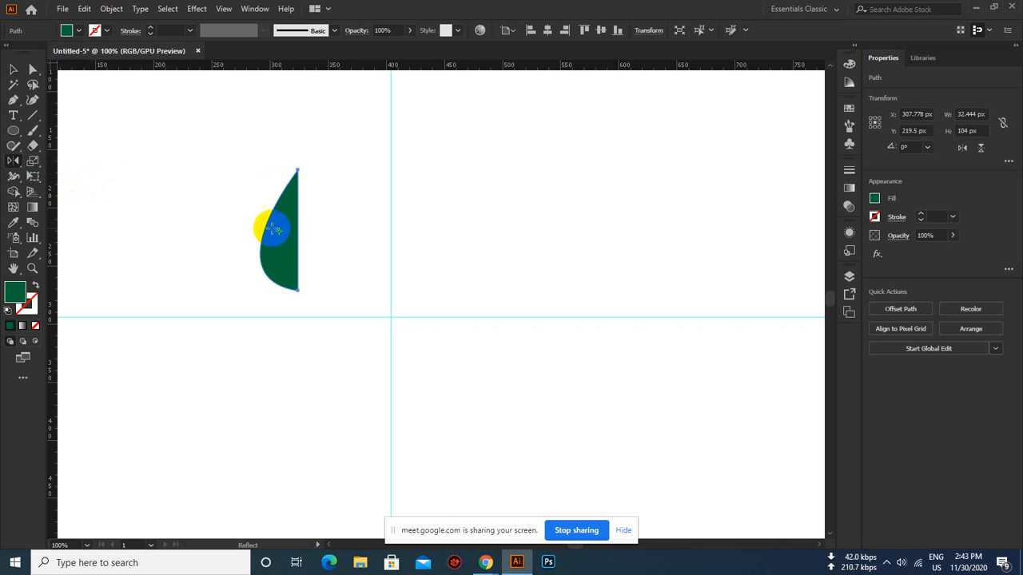
{"action": "right_click", "coordinate": [295, 225]}
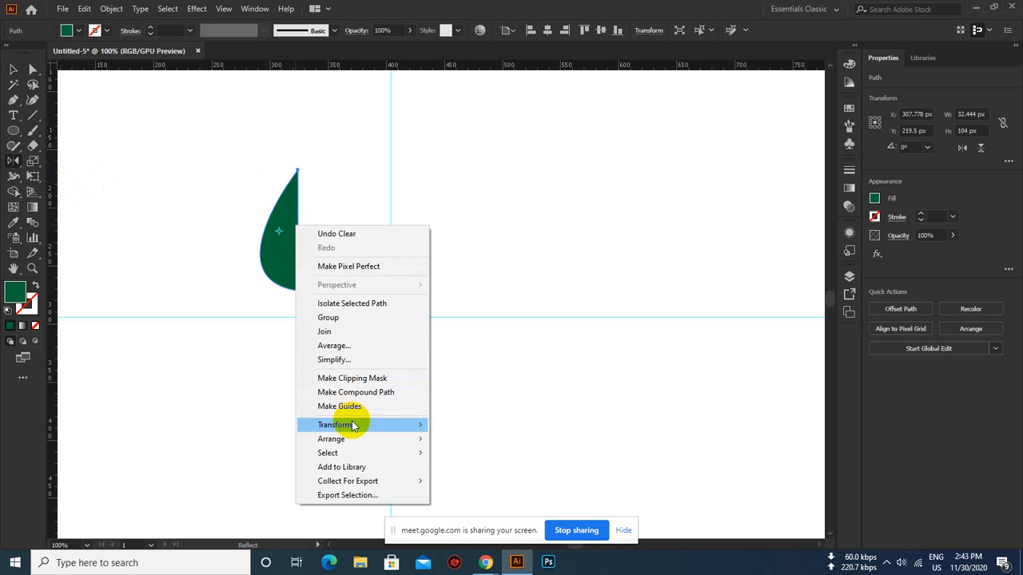
{"action": "mouse_move", "coordinate": [372, 423]}
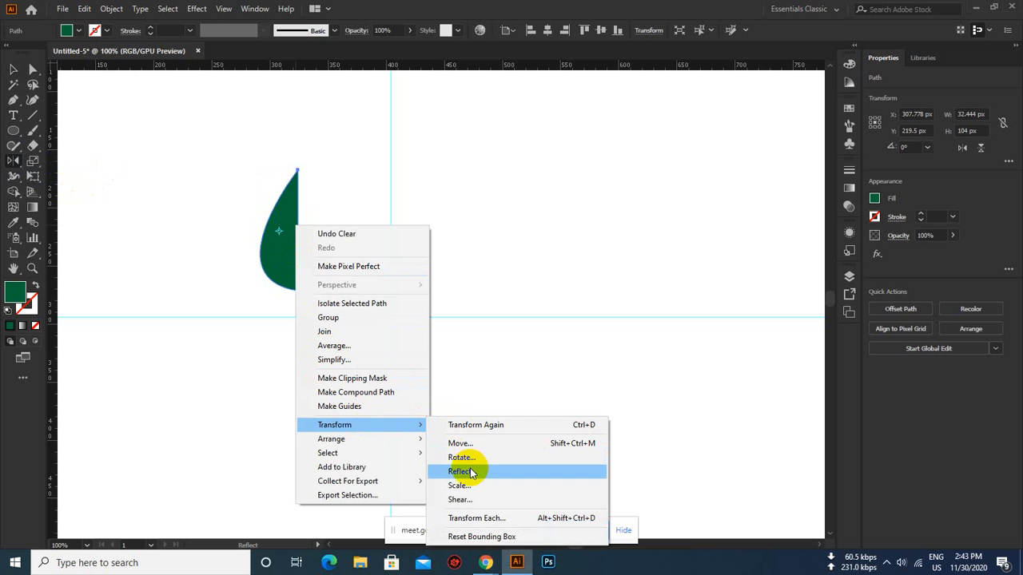
{"action": "left_click", "coordinate": [268, 260]}
{"action": "right_click", "coordinate": [282, 230]}
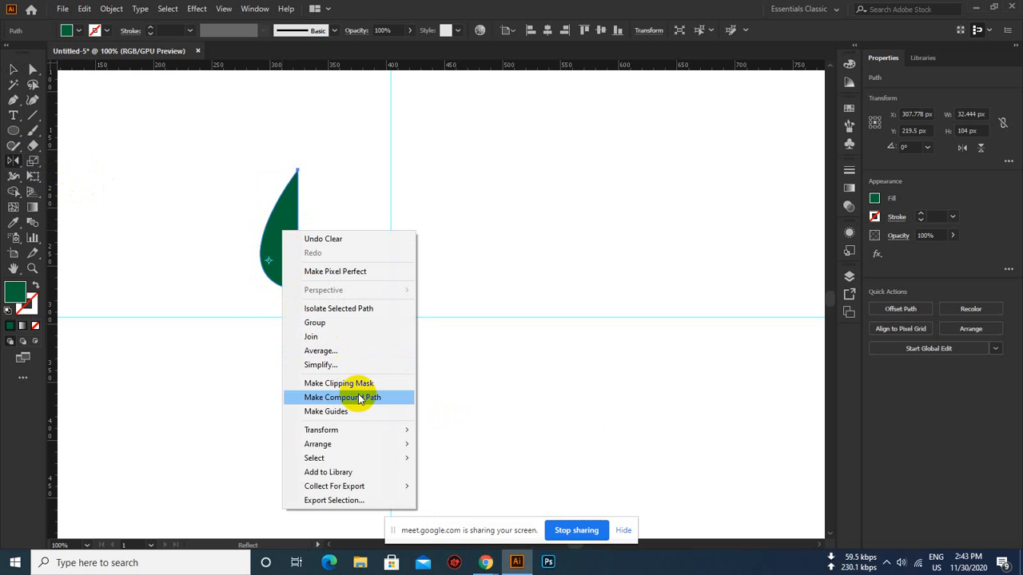
{"action": "mouse_move", "coordinate": [359, 429]}
{"action": "left_click", "coordinate": [445, 477]}
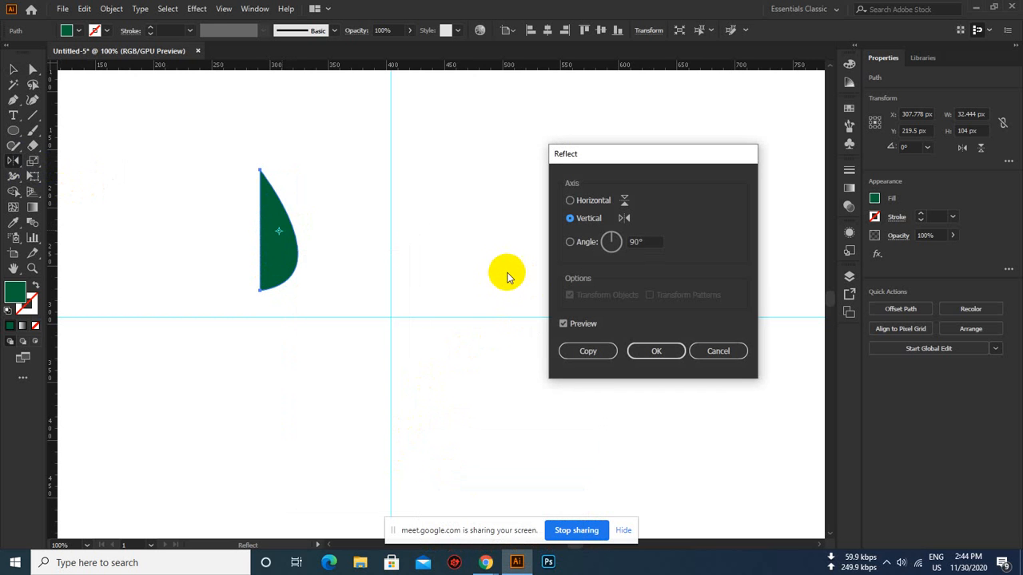
{"action": "left_click", "coordinate": [581, 228]}
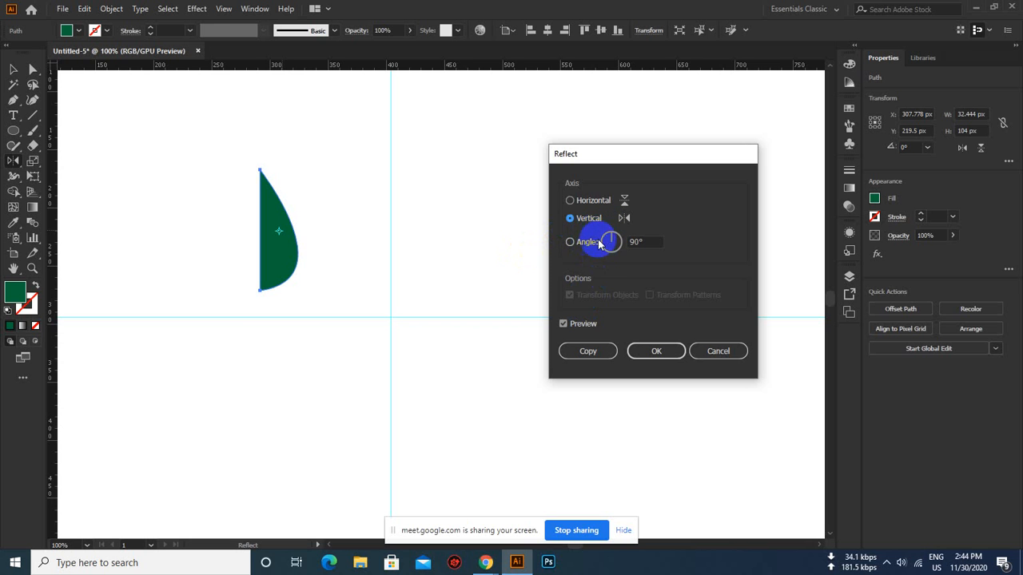
{"action": "left_click", "coordinate": [578, 351]}
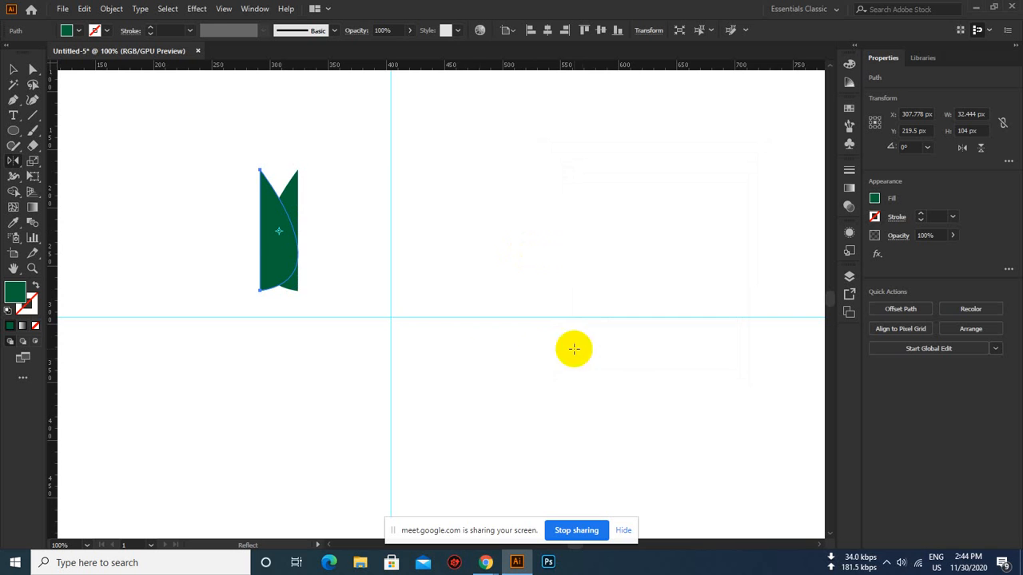
- Move the mirrored copy against the original's straight edge and nudge it 1 px up so both halves align into a teardrop
{"action": "left_click", "coordinate": [13, 69]}
{"action": "left_click_drag", "start_coordinate": [217, 146], "coordinate": [317, 230]}
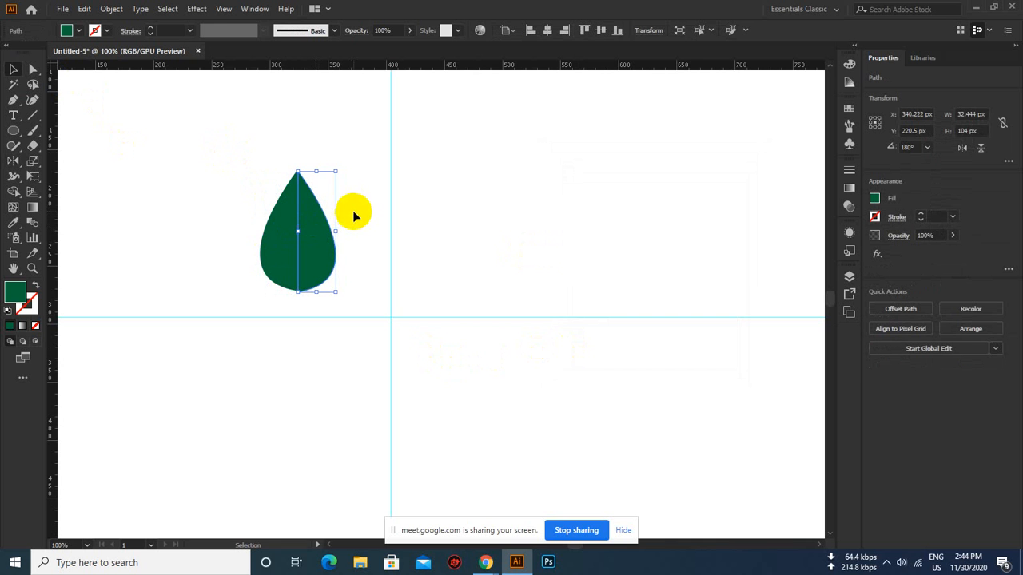
{"action": "left_click", "coordinate": [391, 212]}
{"action": "left_click", "coordinate": [329, 238]}
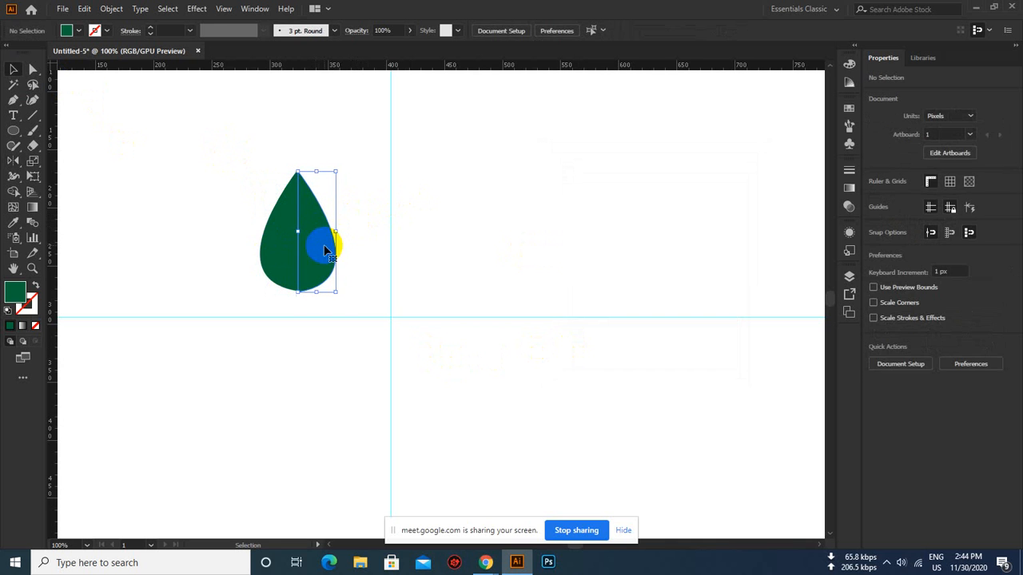
{"action": "left_click", "coordinate": [506, 240]}
{"action": "left_click", "coordinate": [322, 240]}
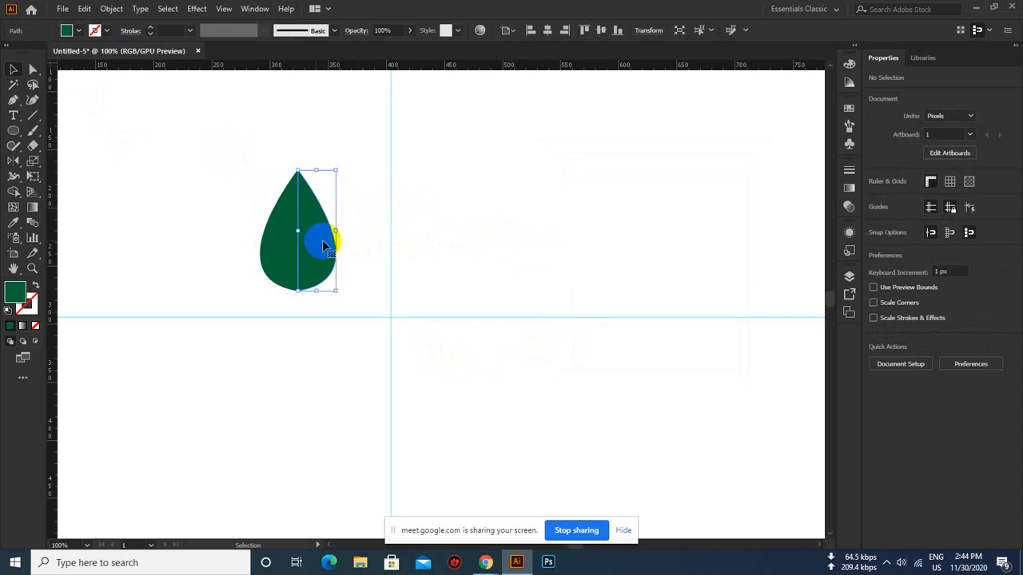
- Fill the teardrop's right half with a medium green swatch and its left half with a lighter green one
{"action": "left_click", "coordinate": [78, 32]}
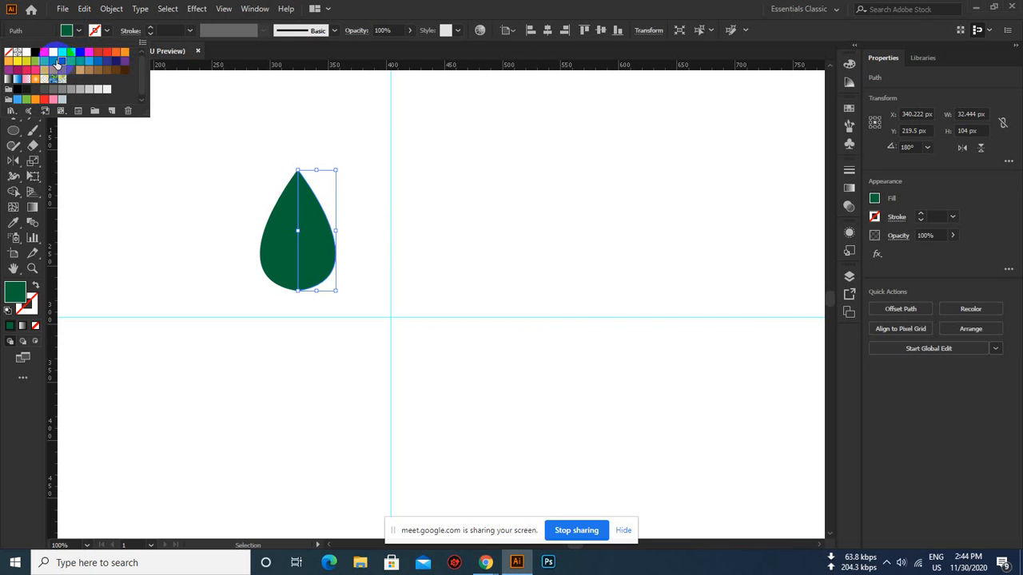
{"action": "left_click", "coordinate": [53, 60]}
{"action": "left_click", "coordinate": [274, 230]}
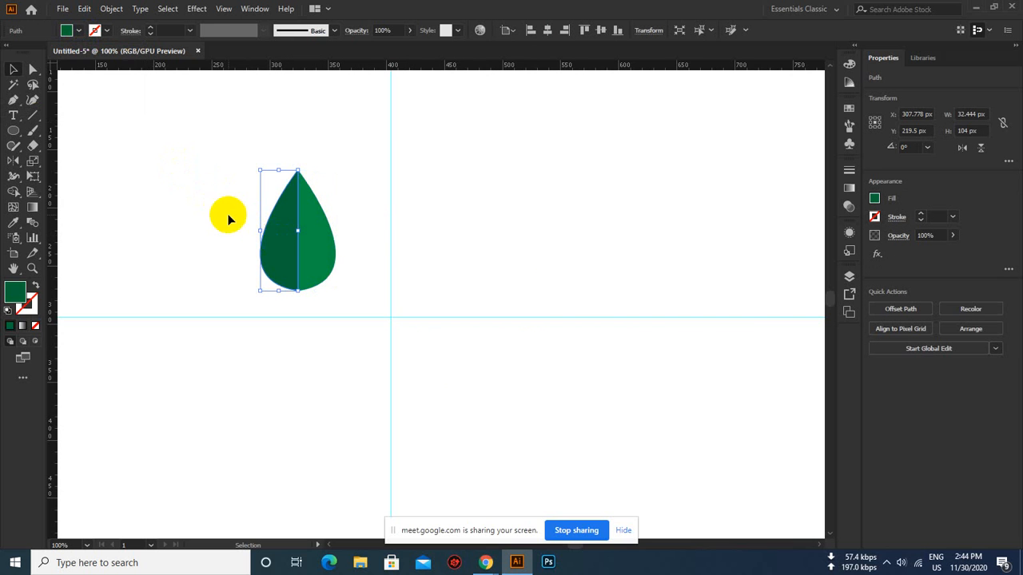
{"action": "left_click", "coordinate": [78, 30]}
{"action": "left_click", "coordinate": [54, 61]}
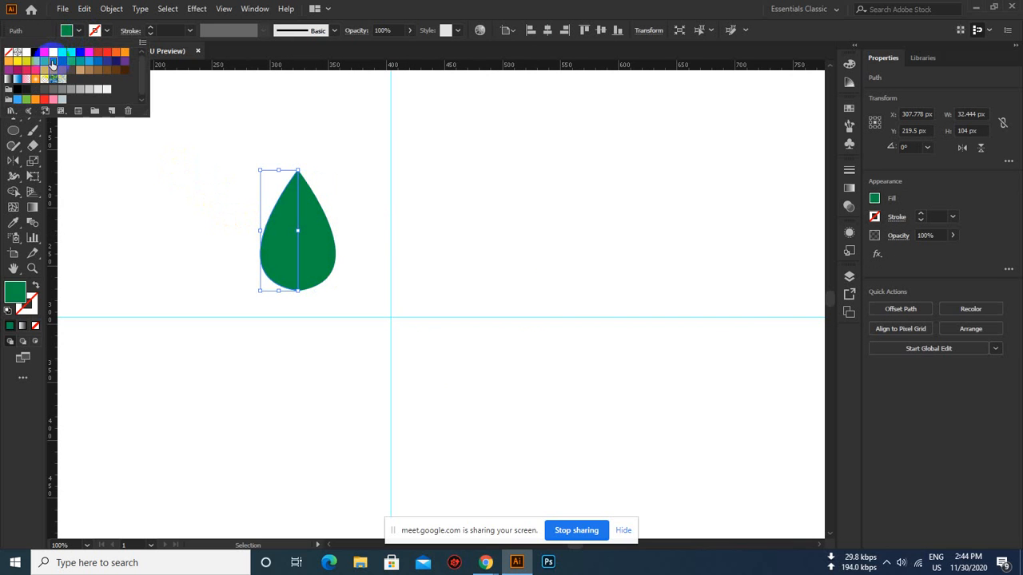
{"action": "left_click", "coordinate": [45, 61]}
{"action": "left_click", "coordinate": [229, 197]}
{"action": "left_click", "coordinate": [404, 198]}
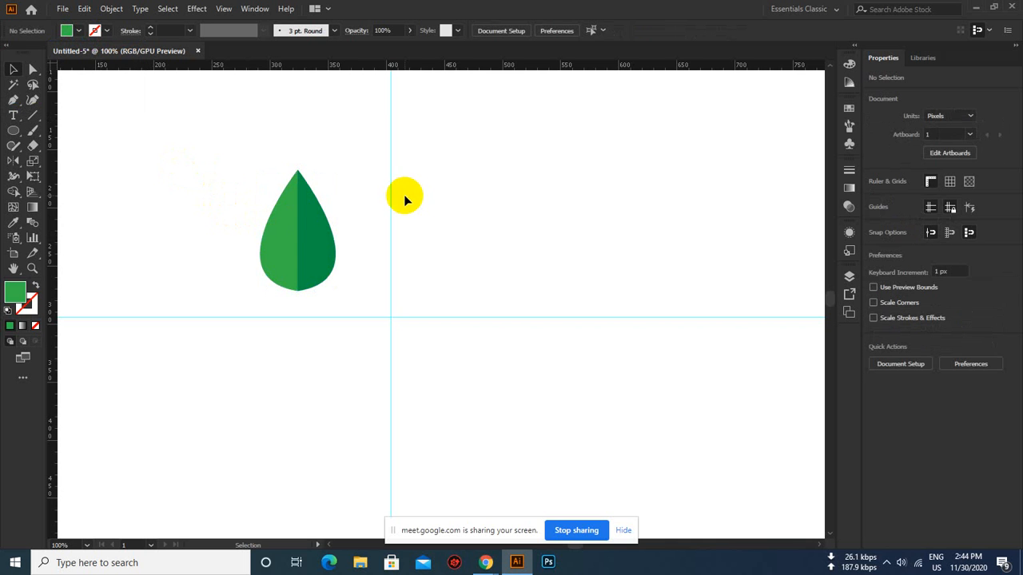
- Move both teardrop halves together so their seam lies on the vertical guide, just above the horizontal guide
{"action": "left_click_drag", "start_coordinate": [360, 172], "coordinate": [247, 243]}
{"action": "left_click_drag", "start_coordinate": [328, 227], "coordinate": [409, 235]}
{"action": "left_click", "coordinate": [483, 206]}
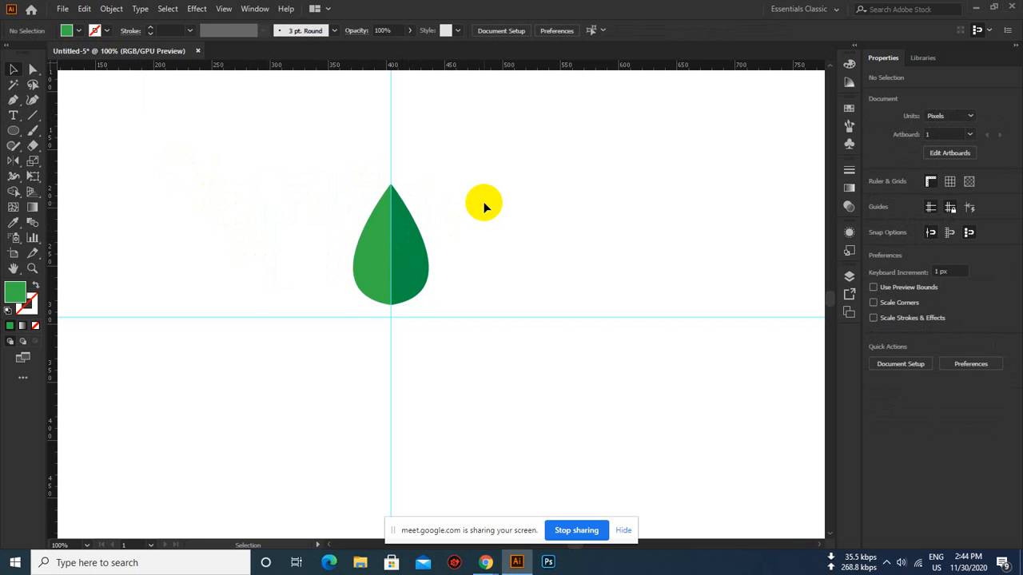
- Group the two halves into one leaf and move it 3 px down along the vertical guide
{"action": "scroll", "coordinate": [460, 271], "scroll_direction": "up", "scroll_amount": 1}
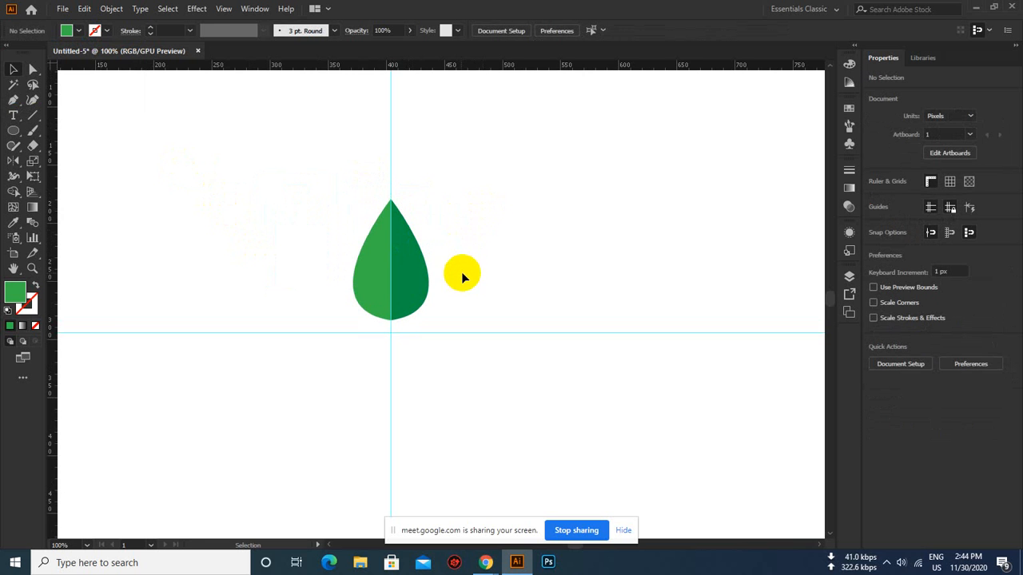
{"action": "left_click", "coordinate": [422, 264]}
{"action": "left_click_drag", "start_coordinate": [251, 185], "coordinate": [488, 328]}
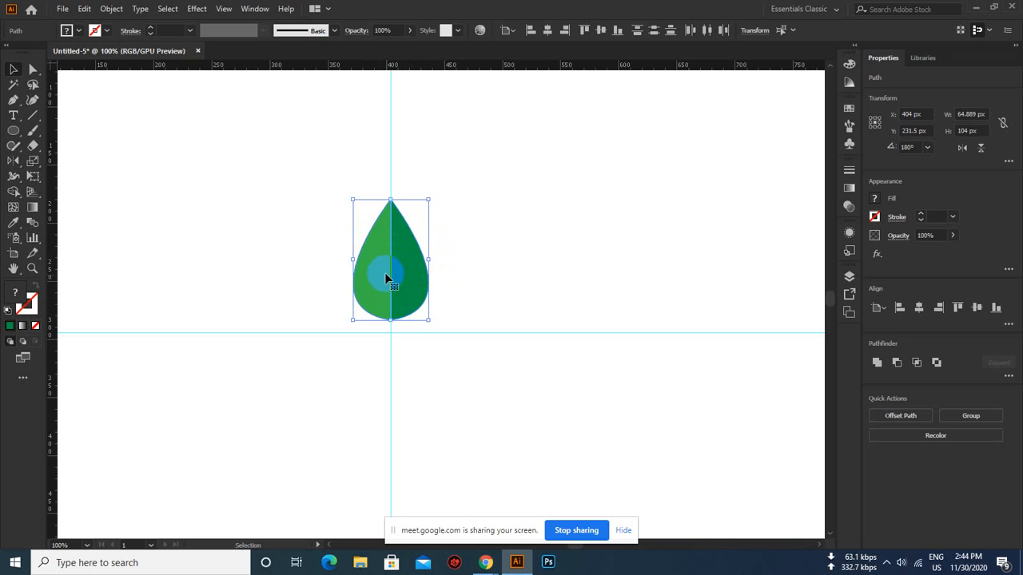
{"action": "key", "text": "ctrl+g"}
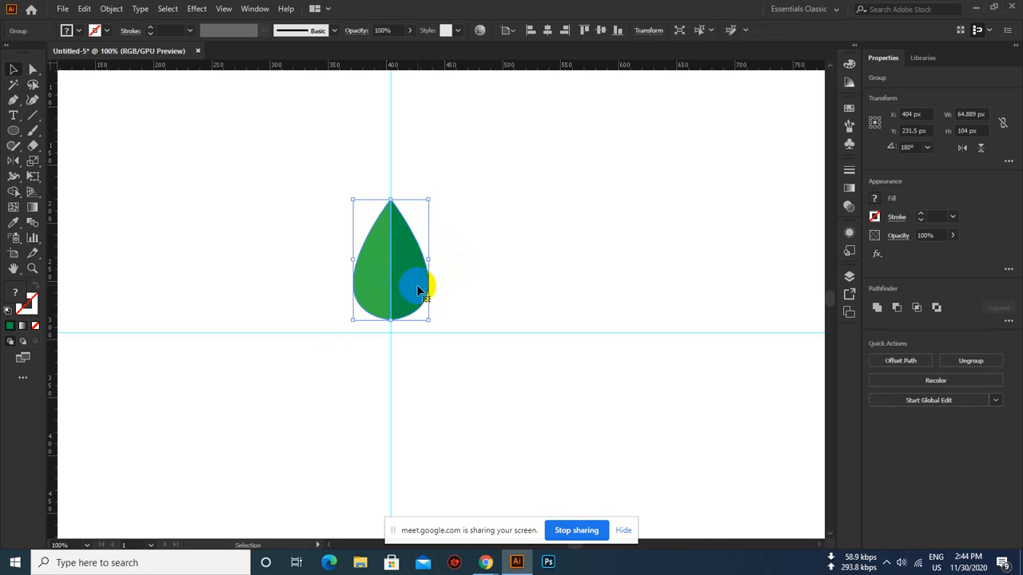
{"action": "left_click_drag", "start_coordinate": [408, 276], "coordinate": [408, 276]}
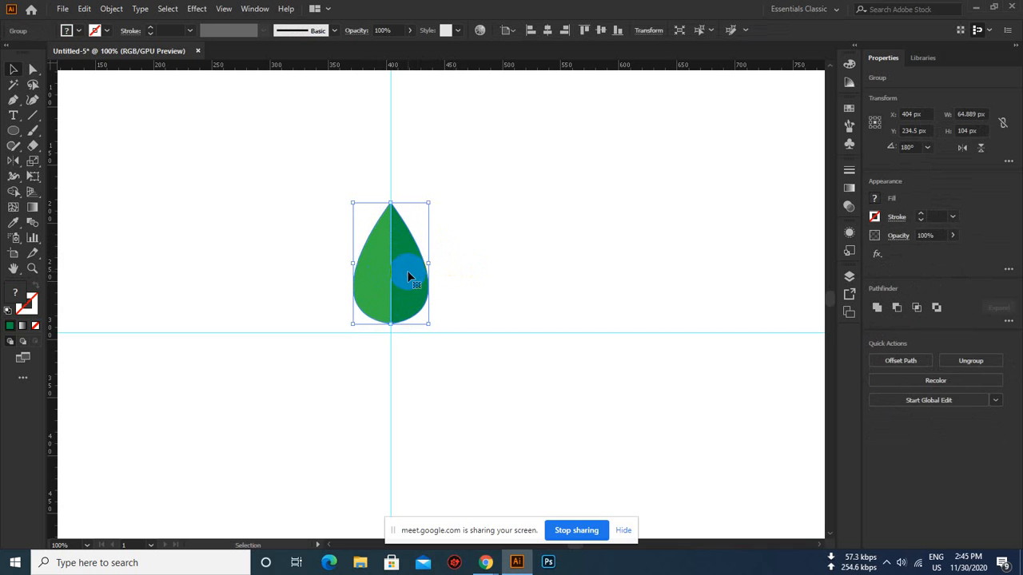
- Make a rotated copy of the leaf clockwise around the guide intersection with the Rotate tool, its tip pointing to the upper right
{"action": "scroll", "coordinate": [410, 275], "scroll_direction": "down", "scroll_amount": 2}
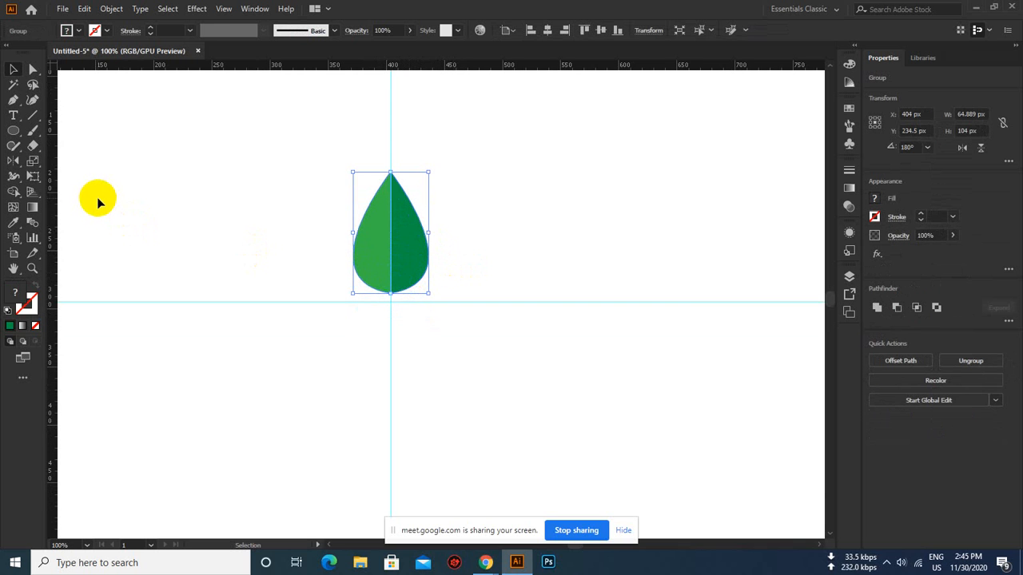
{"action": "left_click", "coordinate": [12, 163]}
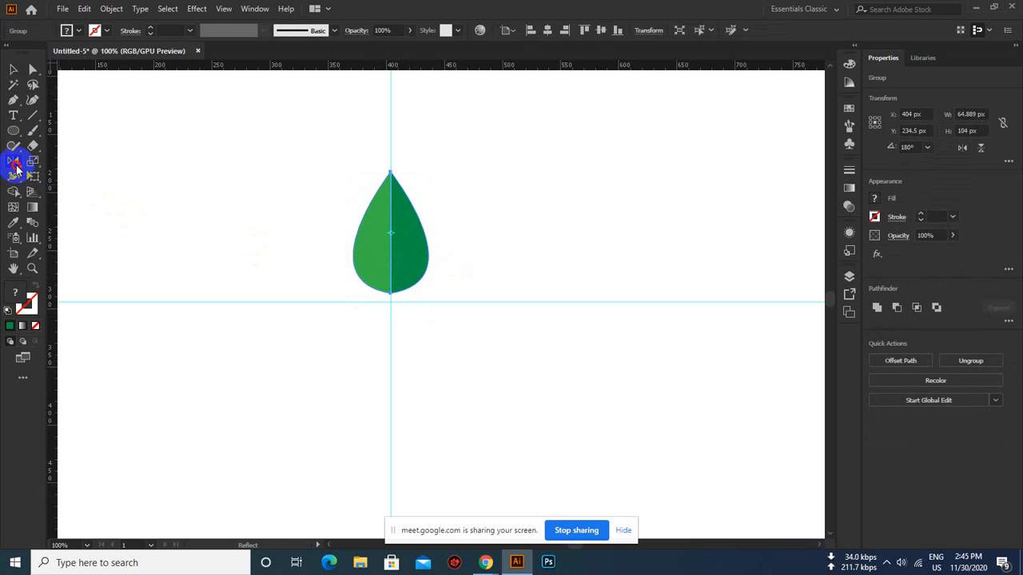
{"action": "left_click", "coordinate": [391, 243]}
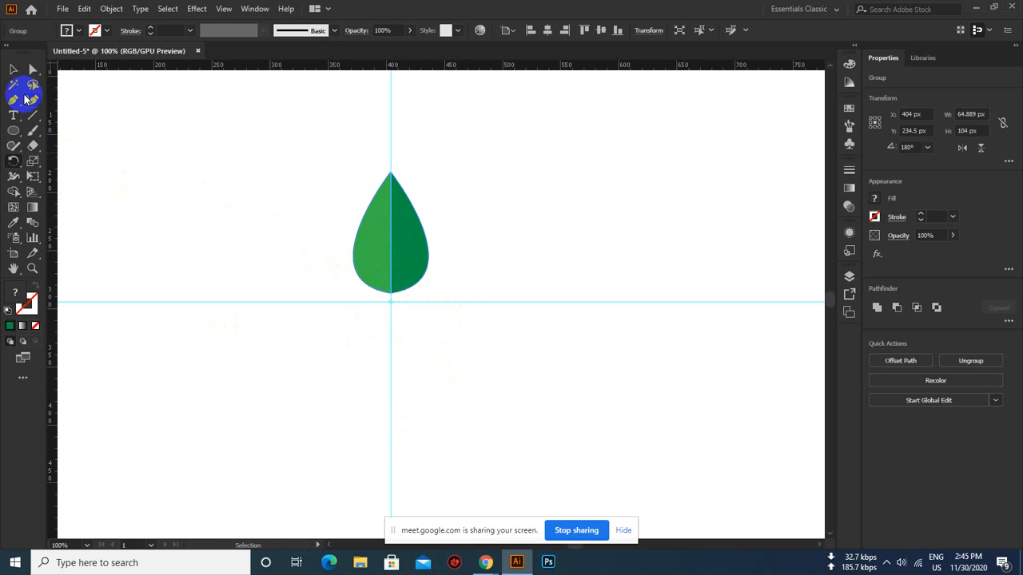
{"action": "left_click", "coordinate": [421, 248]}
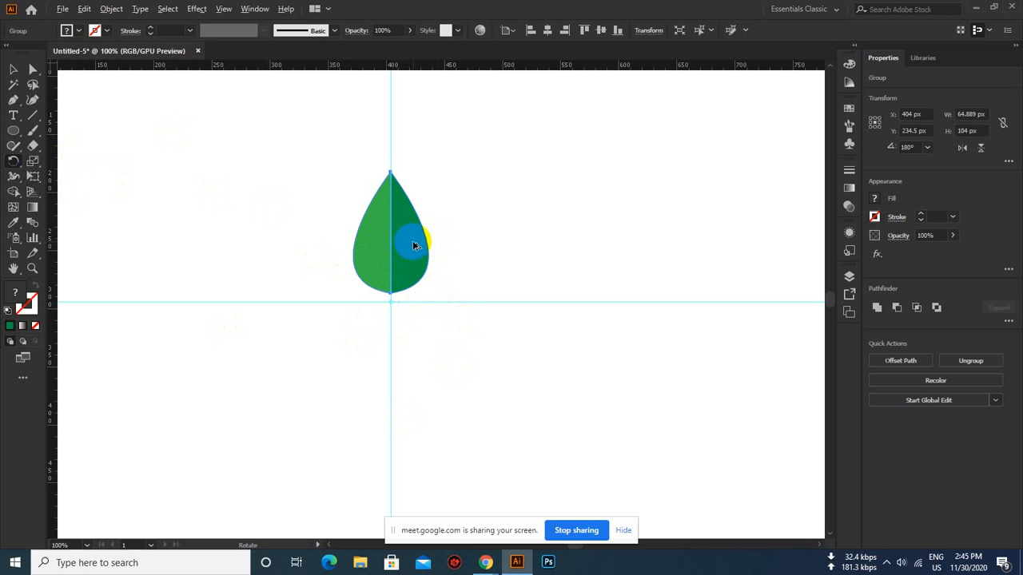
{"action": "left_click_drag", "start_coordinate": [413, 245], "coordinate": [536, 290]}
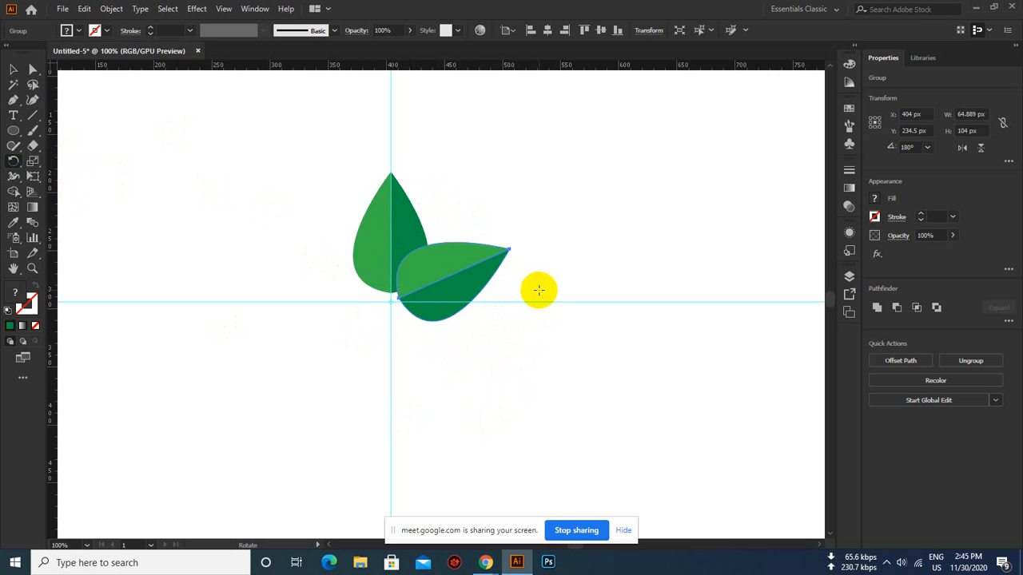
- Repeat the rotated copy around the guide intersection until overlapping leaves form a dense, layered flower
{"action": "left_click", "coordinate": [406, 253]}
{"action": "key", "text": "ctrl+d"}
{"action": "key", "text": "ctrl+d"}
{"action": "key", "text": "ctrl+d"}
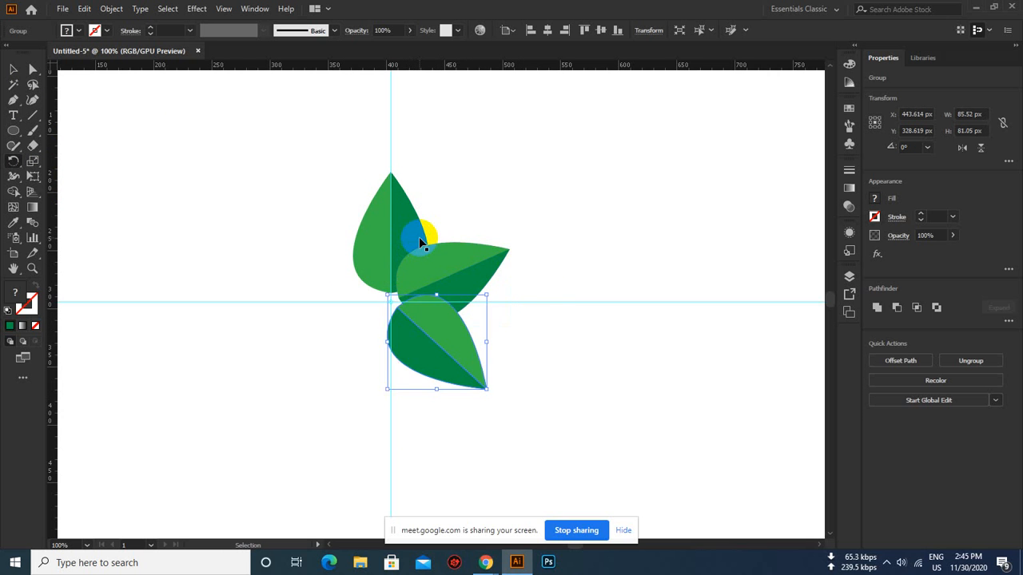
{"action": "key", "text": "ctrl+d"}
{"action": "key", "text": "ctrl+d"}
{"action": "key", "text": "ctrl+d"}
{"action": "key", "text": "ctrl+d"}
{"action": "key", "text": "ctrl+d"}
{"action": "key", "text": "ctrl+d"}
{"action": "key", "text": "ctrl+d"}
{"action": "key", "text": "ctrl+d"}
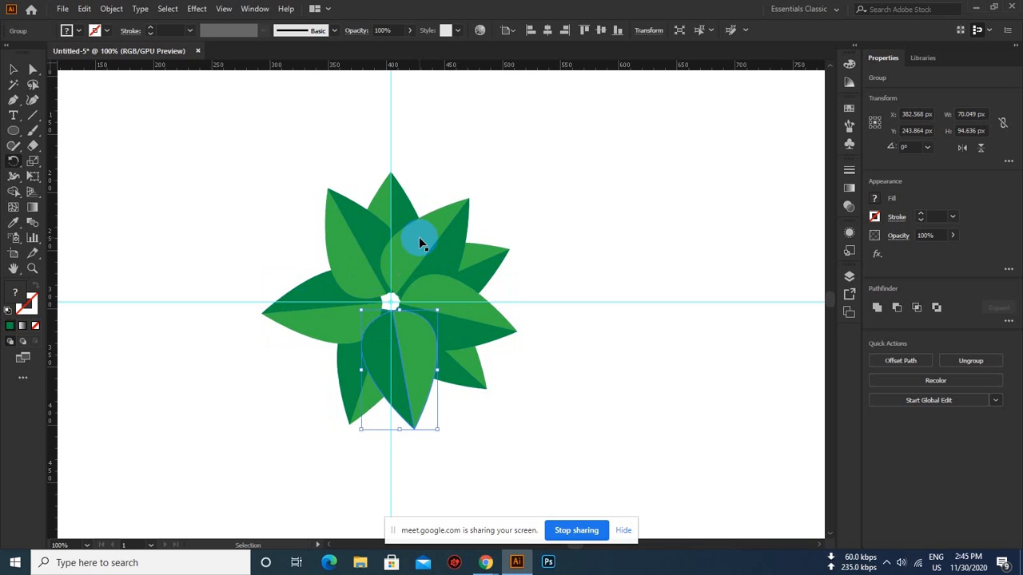
{"action": "key", "text": "ctrl+d"}
{"action": "key", "text": "ctrl+d"}
{"action": "key", "text": "ctrl+d"}
{"action": "key", "text": "ctrl+d"}
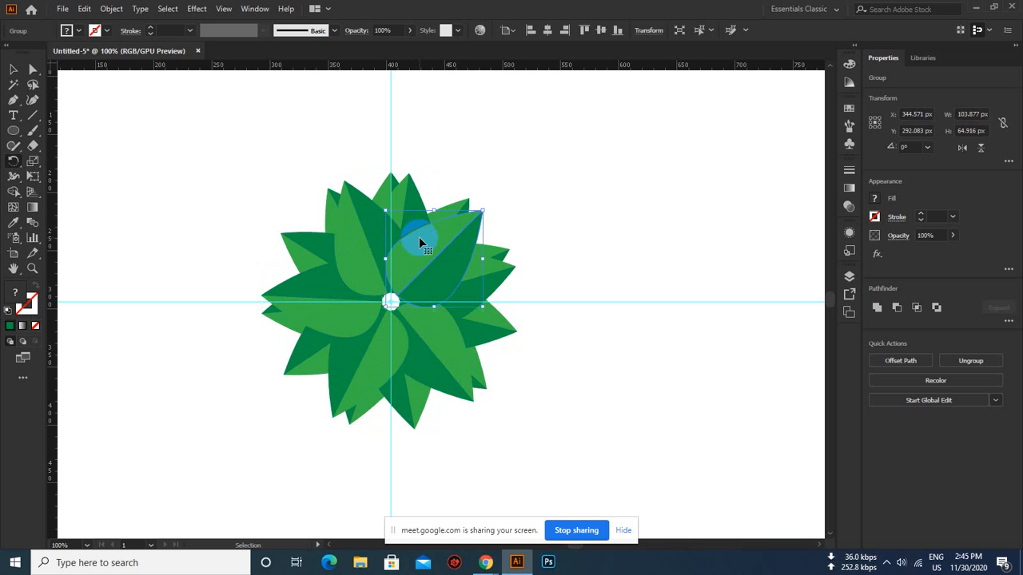
{"action": "key", "text": "ctrl+d"}
{"action": "key", "text": "ctrl+d"}
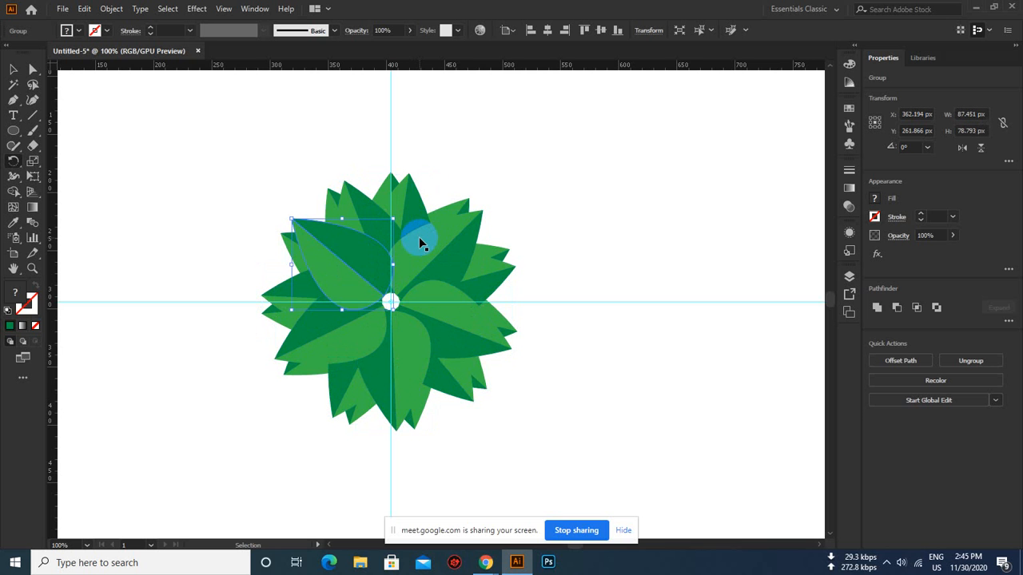
- Continue repeating the rotated leaf copy around the guide intersection to fill the flower more densely, and deselect it
{"action": "key", "text": "ctrl+d"}
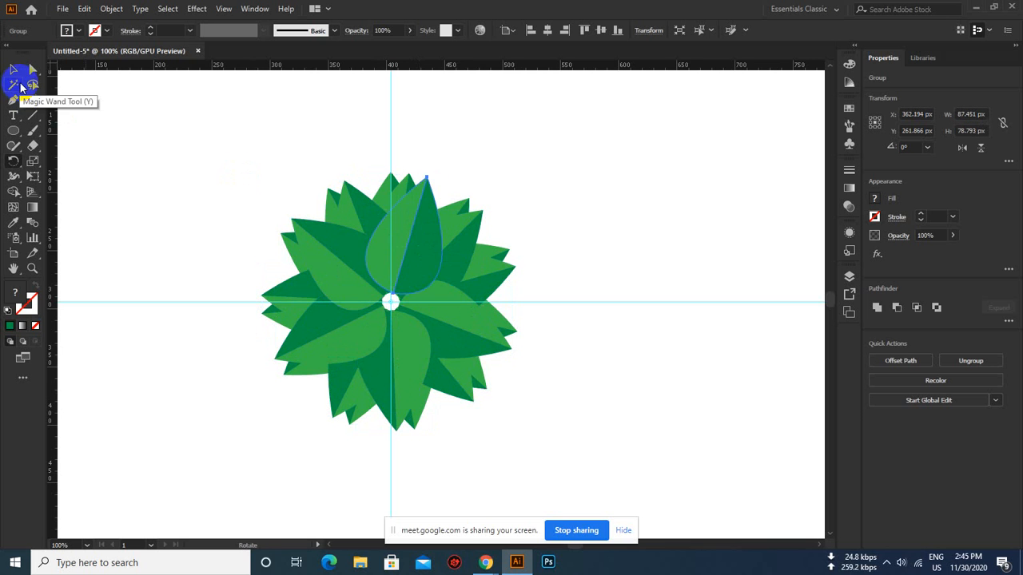
{"action": "key", "text": "ctrl+d"}
{"action": "key", "text": "ctrl+d"}
{"action": "key", "text": "ctrl+d"}
{"action": "key", "text": "ctrl+d"}
{"action": "key", "text": "ctrl+d"}
{"action": "key", "text": "ctrl+d"}
{"action": "key", "text": "ctrl+d"}
{"action": "key", "text": "ctrl+d"}
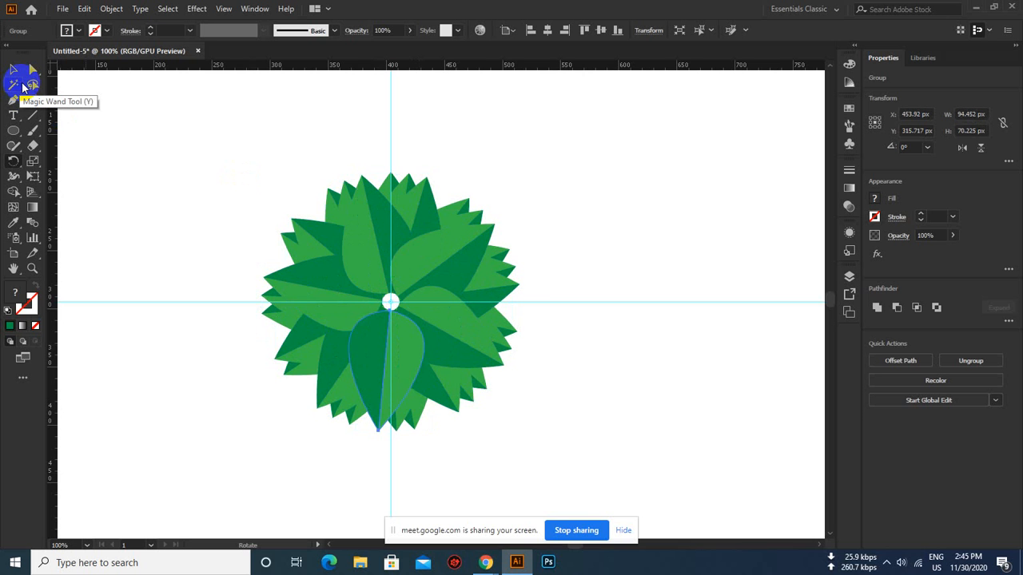
{"action": "key", "text": "ctrl+d"}
{"action": "key", "text": "ctrl+d"}
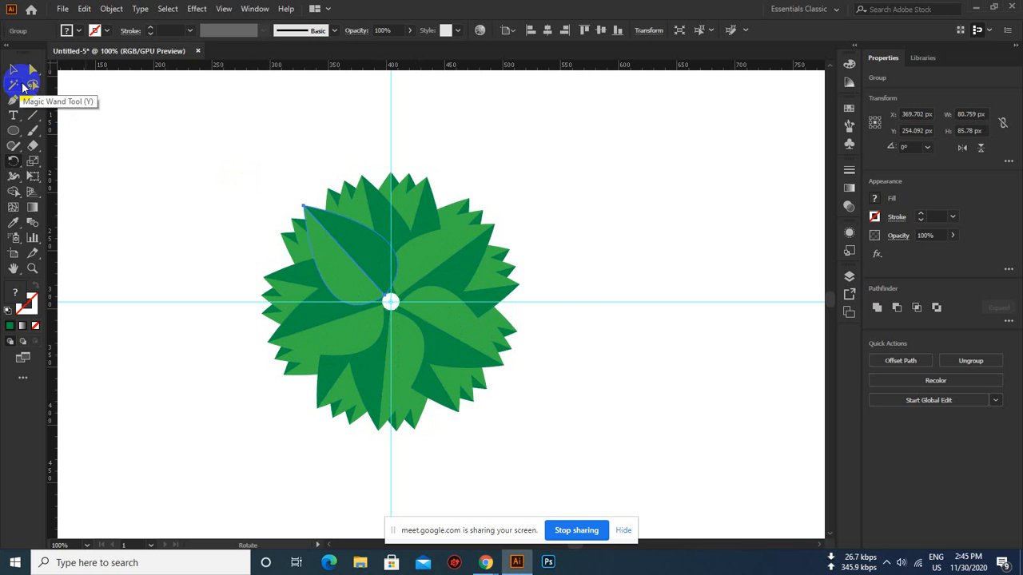
{"action": "left_click", "coordinate": [194, 125]}
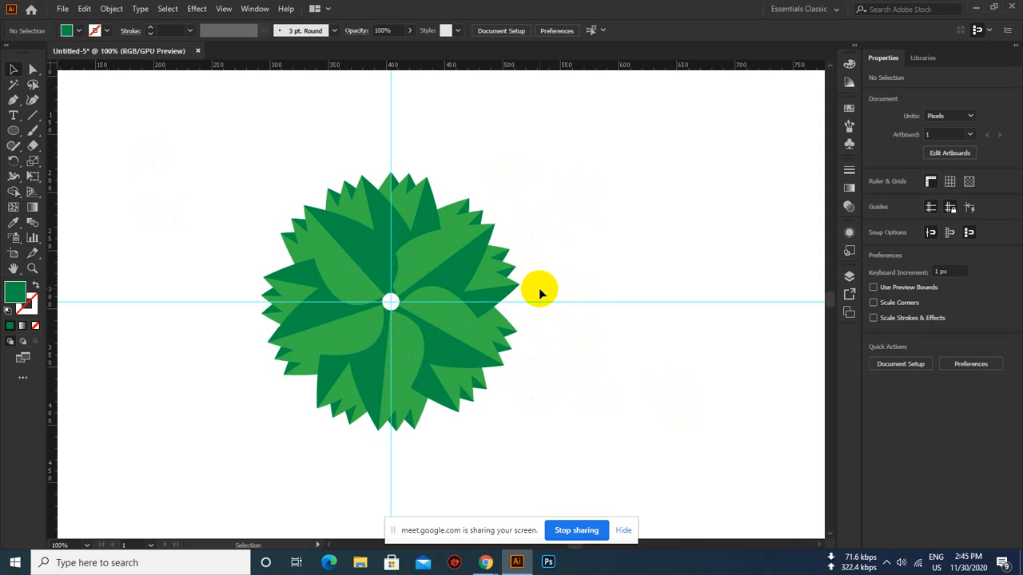
{"action": "left_click", "coordinate": [441, 310]}
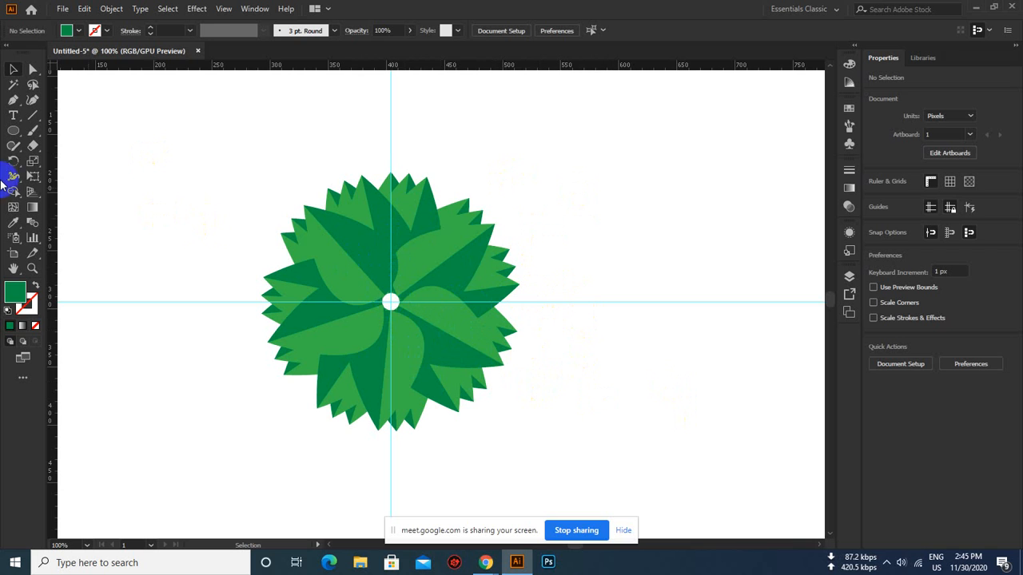
{"action": "left_click", "coordinate": [369, 254]}
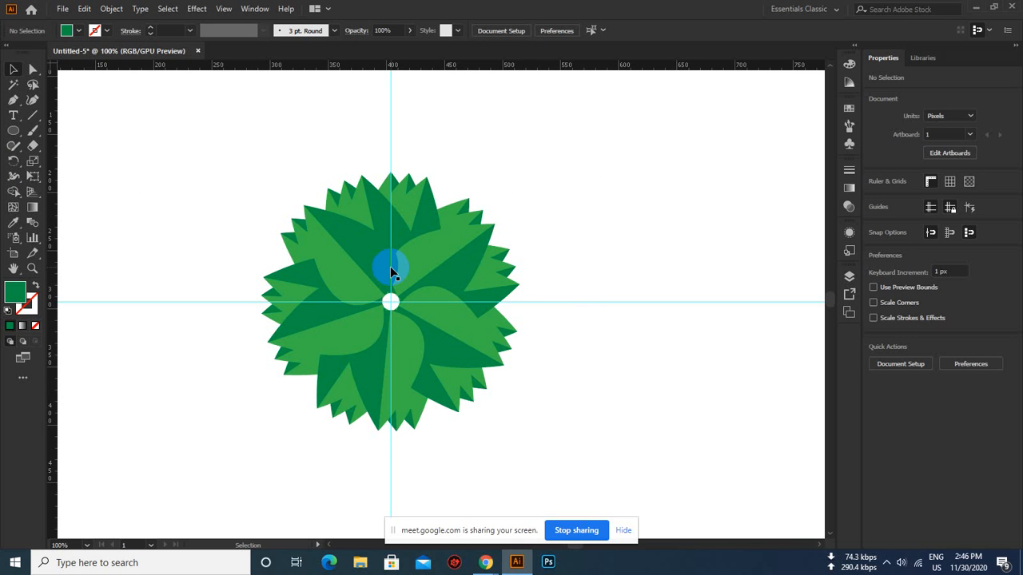
- Undo all the rotated leaf copies back to the single upright leaf on the vertical guide
{"action": "left_click", "coordinate": [391, 273]}
{"action": "key", "text": "ctrl+z"}
{"action": "key", "text": "ctrl+z"}
{"action": "key", "text": "ctrl+z"}
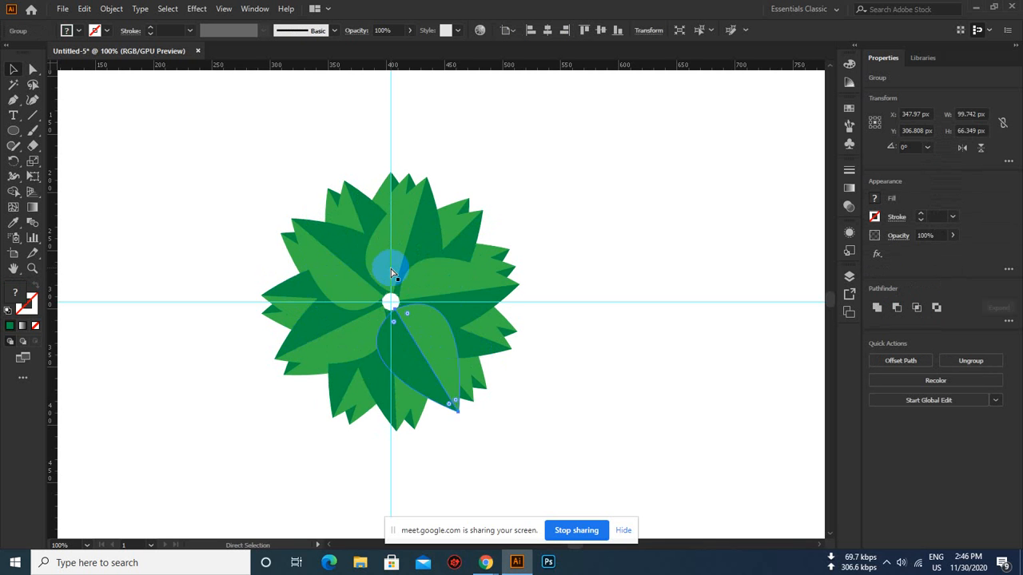
{"action": "key", "text": "ctrl+z"}
{"action": "key", "text": "ctrl+z"}
{"action": "key", "text": "ctrl+z"}
{"action": "key", "text": "ctrl+z"}
{"action": "key", "text": "ctrl+z"}
{"action": "key", "text": "ctrl+z"}
{"action": "key", "text": "ctrl+z"}
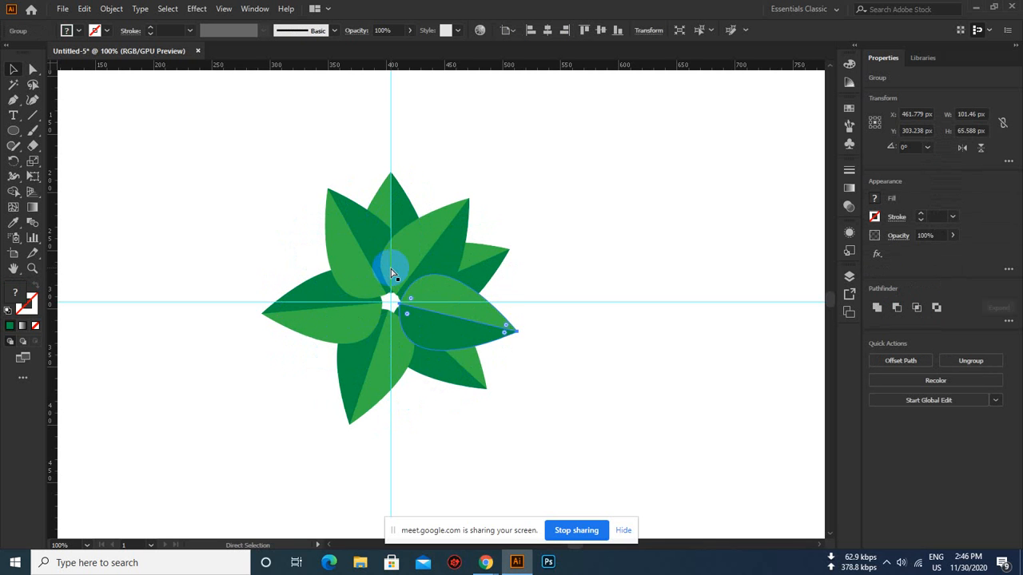
{"action": "key", "text": "ctrl+z"}
{"action": "key", "text": "ctrl+z"}
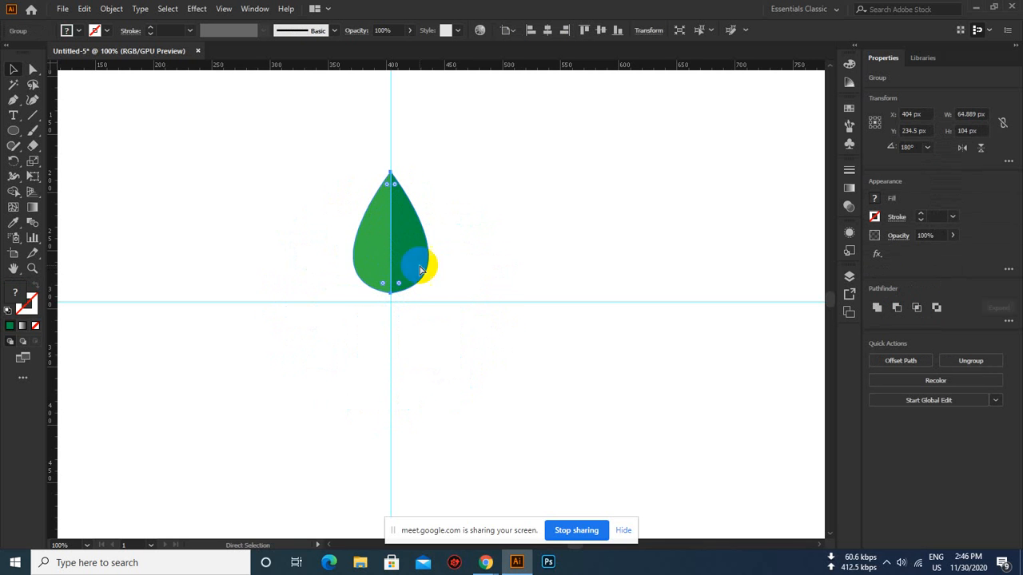
- Make a rotated copy of the leaf clockwise around a point on the vertical guide just below the horizontal guide, its tip pointing to the upper right
{"action": "key", "text": "v"}
{"action": "left_click", "coordinate": [471, 253]}
{"action": "left_click", "coordinate": [404, 251]}
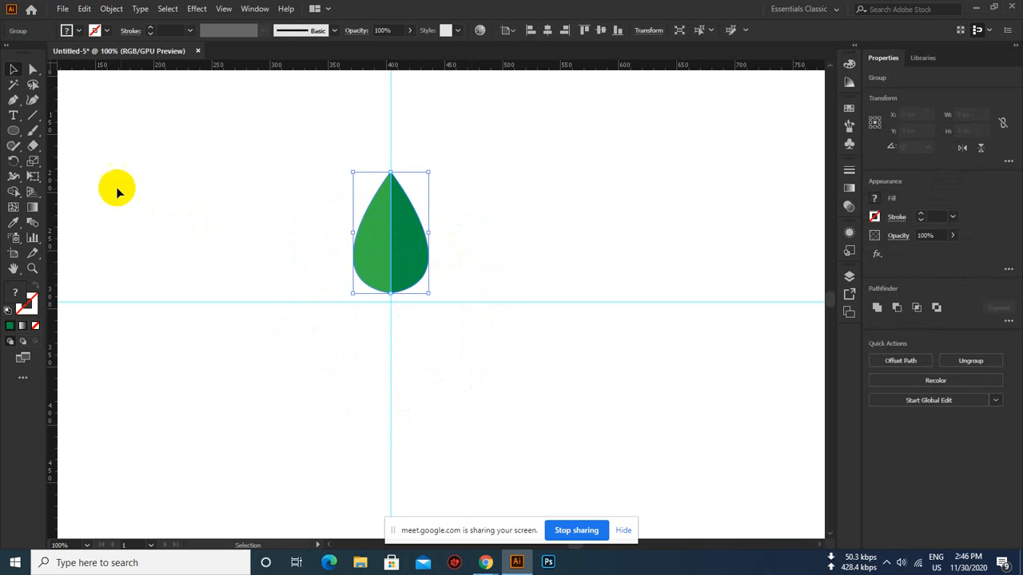
{"action": "left_click", "coordinate": [14, 162]}
{"action": "left_click", "coordinate": [396, 237]}
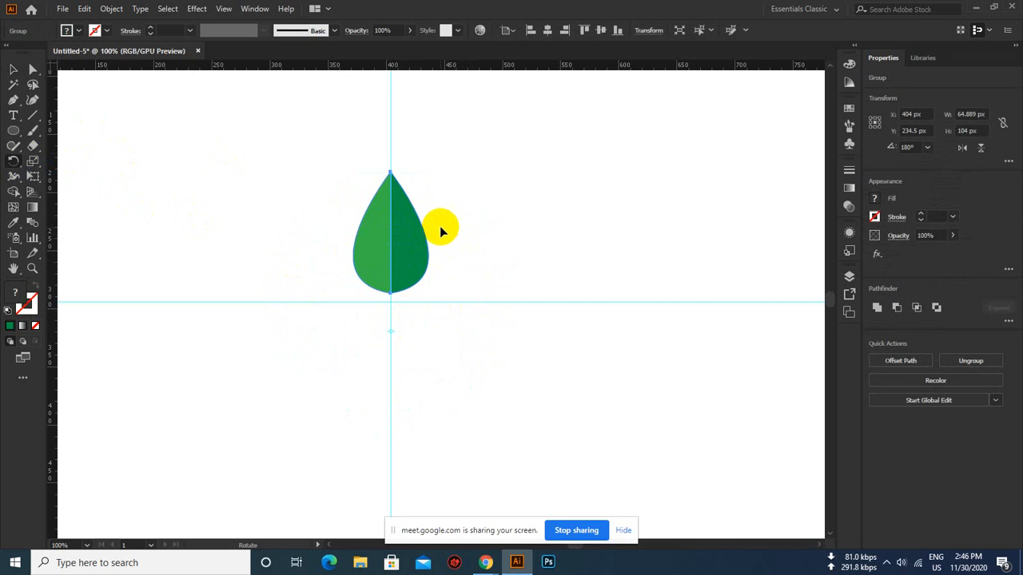
{"action": "left_click_drag", "start_coordinate": [409, 241], "coordinate": [524, 245]}
- Repeat the rotated leaf copy around the same point until overlapping leaves form a dense serrated ring with an open round centre, and deselect it
{"action": "key", "text": "ctrl+d"}
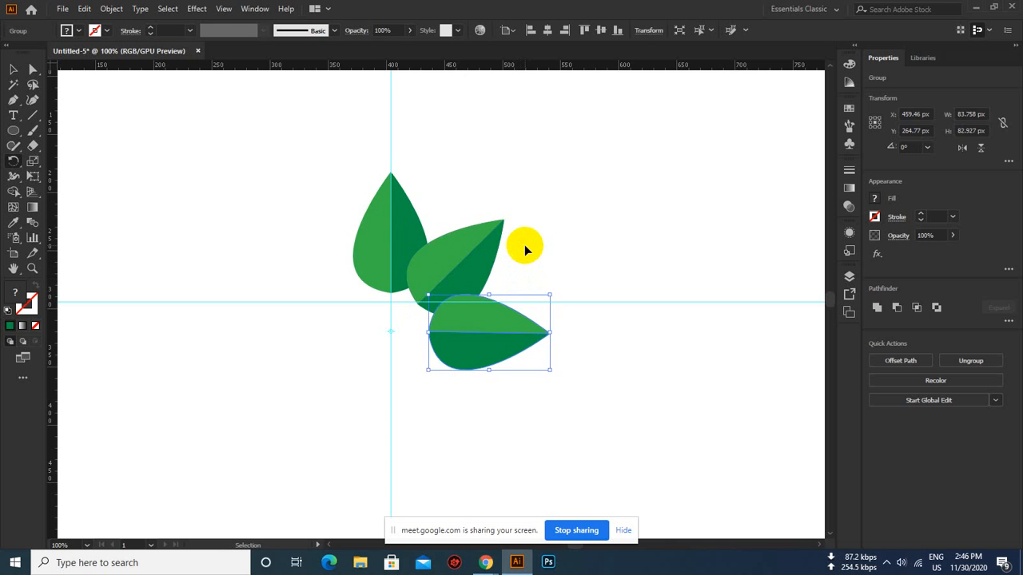
{"action": "key", "text": "ctrl+d"}
{"action": "key", "text": "ctrl+d"}
{"action": "key", "text": "ctrl+d"}
{"action": "key", "text": "ctrl+d"}
{"action": "key", "text": "ctrl+d"}
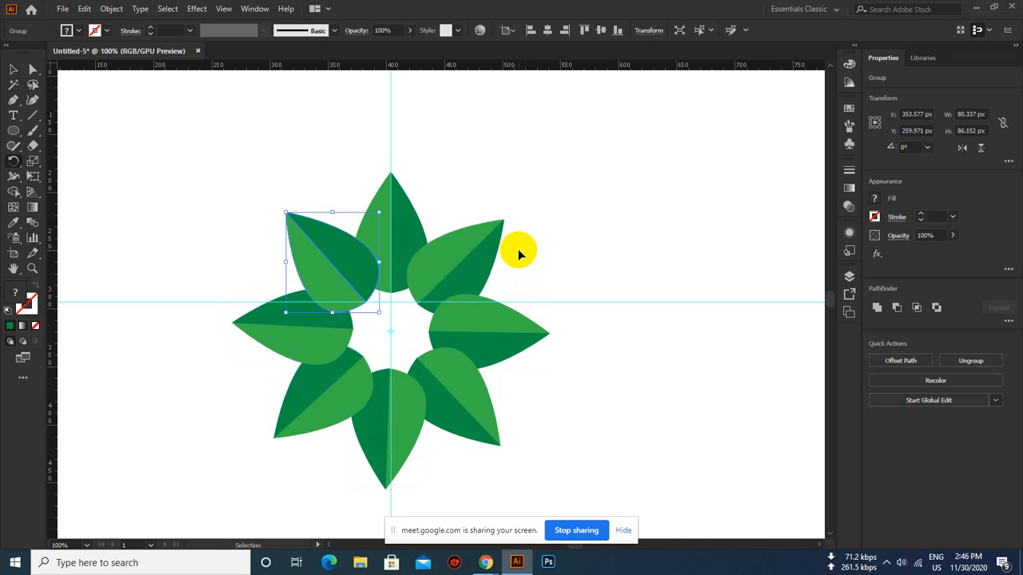
{"action": "key", "text": "ctrl+d"}
{"action": "key", "text": "ctrl+d"}
{"action": "key", "text": "ctrl+d"}
{"action": "key", "text": "ctrl+d"}
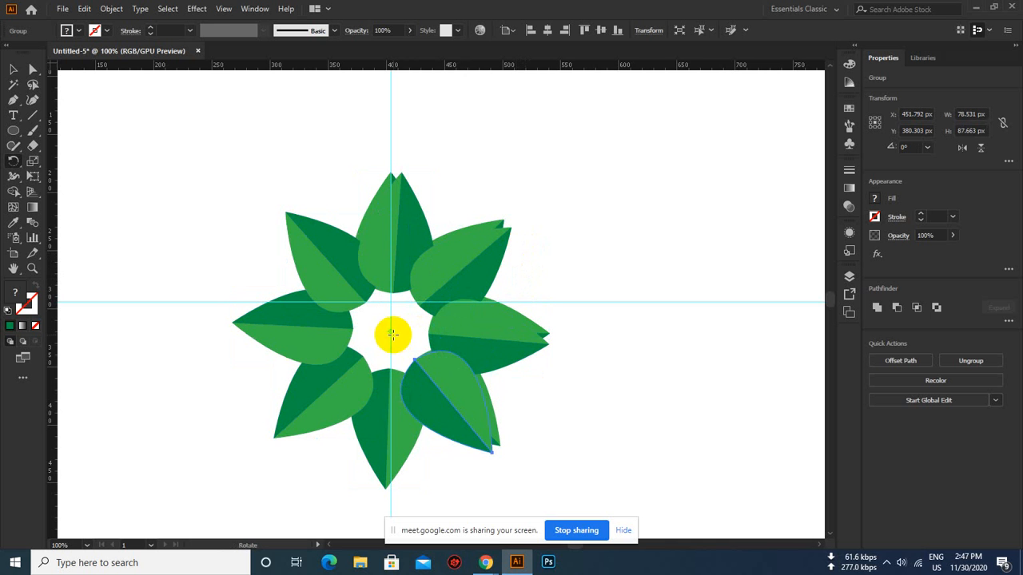
{"action": "key", "text": "ctrl+d"}
{"action": "key", "text": "ctrl+d"}
{"action": "key", "text": "ctrl+d"}
{"action": "key", "text": "ctrl+d"}
{"action": "key", "text": "ctrl+d"}
{"action": "key", "text": "ctrl+d"}
{"action": "key", "text": "ctrl+d"}
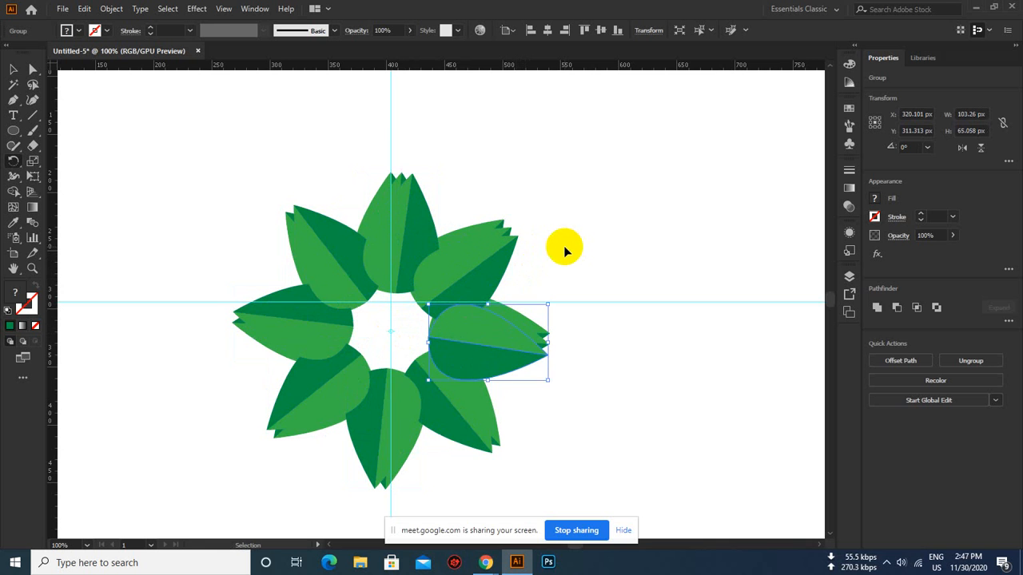
{"action": "key", "text": "ctrl+d"}
{"action": "key", "text": "ctrl+d"}
{"action": "key", "text": "ctrl+d"}
{"action": "key", "text": "ctrl+d"}
{"action": "key", "text": "ctrl+d"}
{"action": "key", "text": "ctrl+d"}
{"action": "key", "text": "ctrl+d"}
{"action": "key", "text": "ctrl+d"}
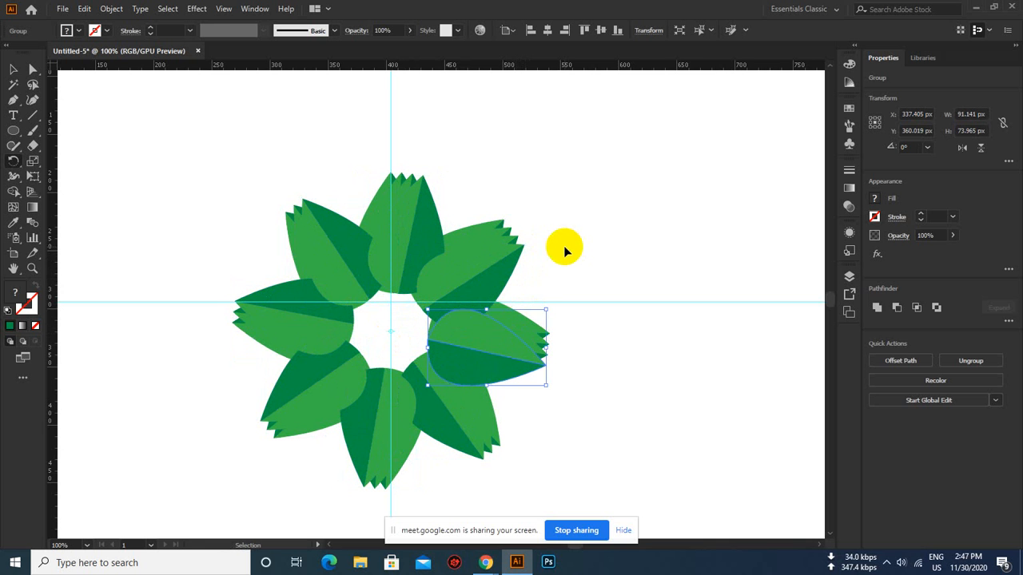
{"action": "key", "text": "ctrl+d"}
{"action": "key", "text": "ctrl+d"}
{"action": "key", "text": "ctrl+d"}
{"action": "key", "text": "ctrl+d"}
{"action": "key", "text": "ctrl+d"}
{"action": "key", "text": "ctrl+d"}
{"action": "key", "text": "ctrl+d"}
{"action": "key", "text": "ctrl+d"}
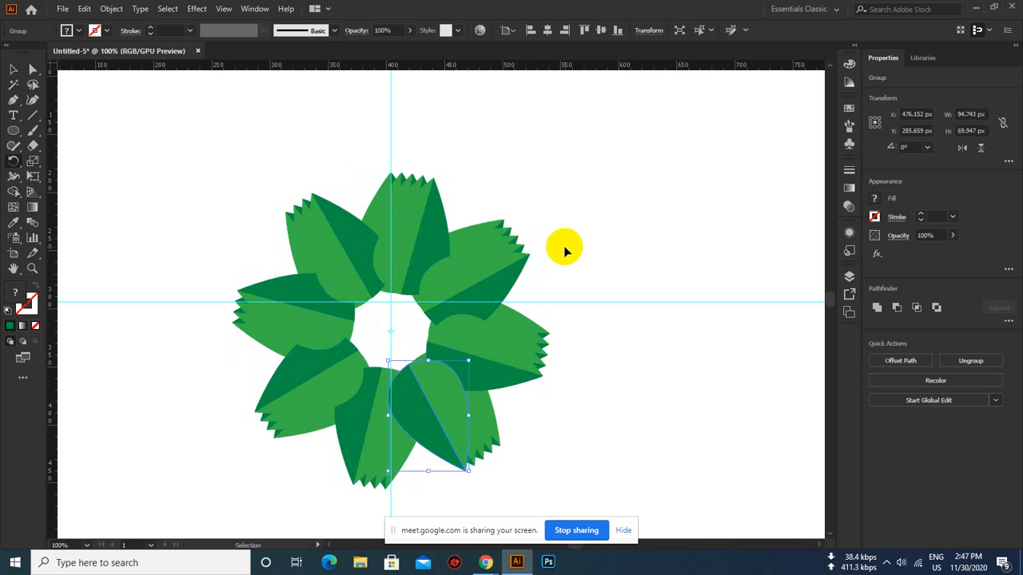
{"action": "key", "text": "ctrl+d"}
{"action": "key", "text": "ctrl+d"}
{"action": "key", "text": "ctrl+d"}
{"action": "key", "text": "ctrl+d"}
{"action": "key", "text": "ctrl+d"}
{"action": "key", "text": "ctrl+d"}
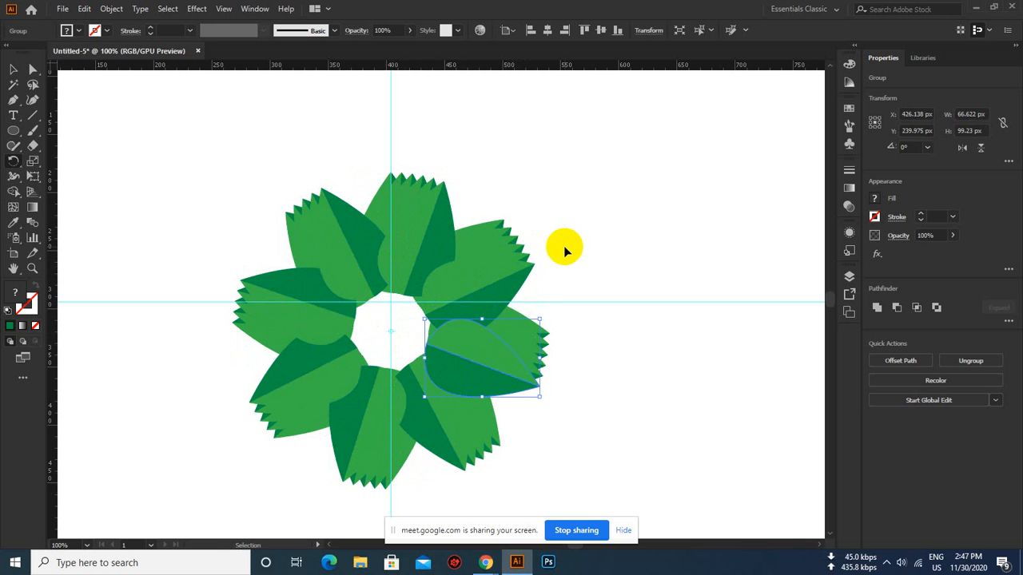
{"action": "key", "text": "ctrl+d"}
{"action": "key", "text": "ctrl+d"}
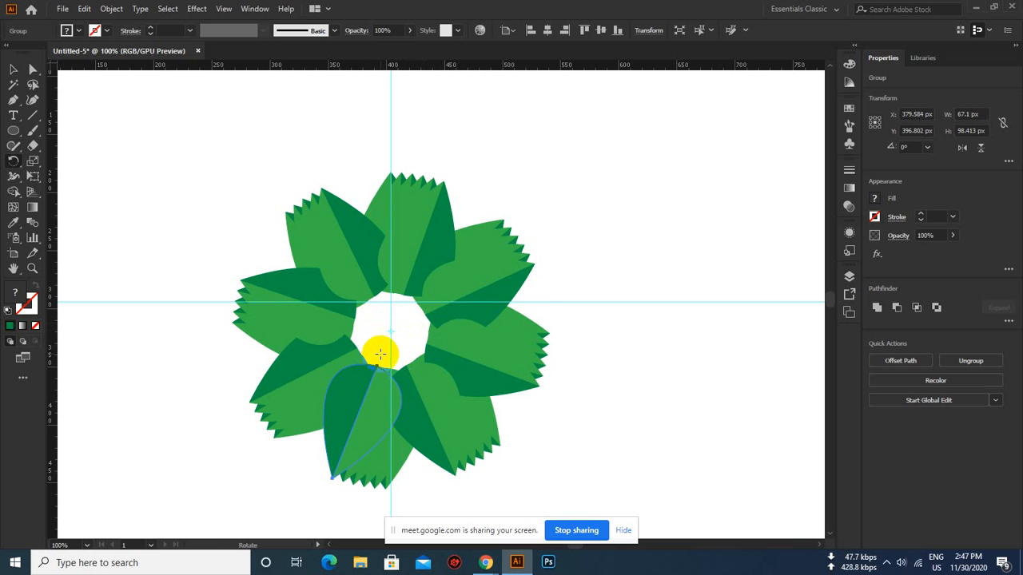
{"action": "key", "text": "v"}
{"action": "key", "text": "ctrl+d"}
{"action": "key", "text": "ctrl+d"}
{"action": "key", "text": "ctrl+d"}
{"action": "key", "text": "ctrl+d"}
{"action": "key", "text": "ctrl+d"}
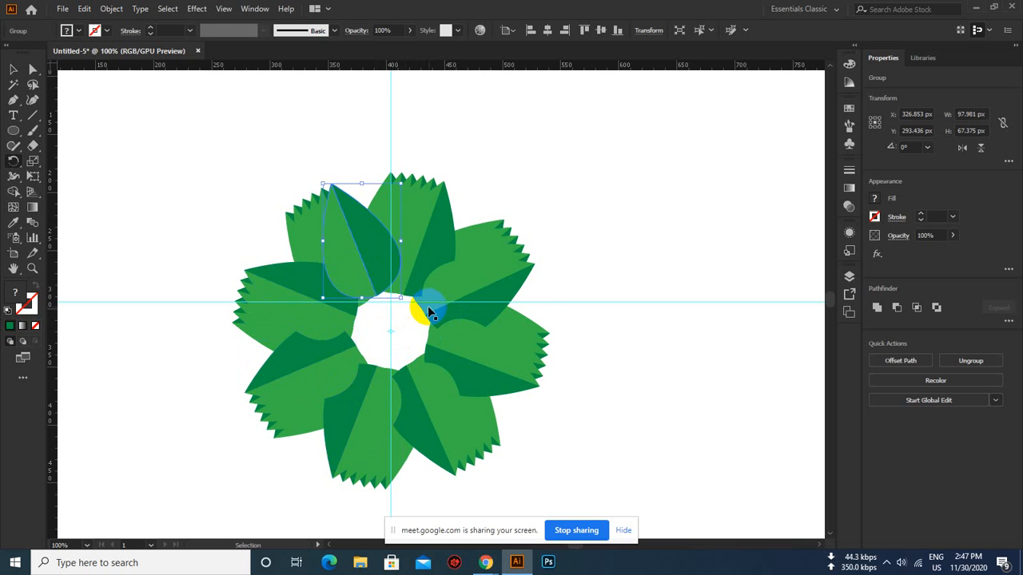
{"action": "key", "text": "ctrl+d"}
{"action": "key", "text": "ctrl+d"}
{"action": "key", "text": "ctrl+d"}
{"action": "key", "text": "ctrl+d"}
{"action": "key", "text": "ctrl+d"}
{"action": "key", "text": "ctrl+d"}
{"action": "key", "text": "ctrl+d"}
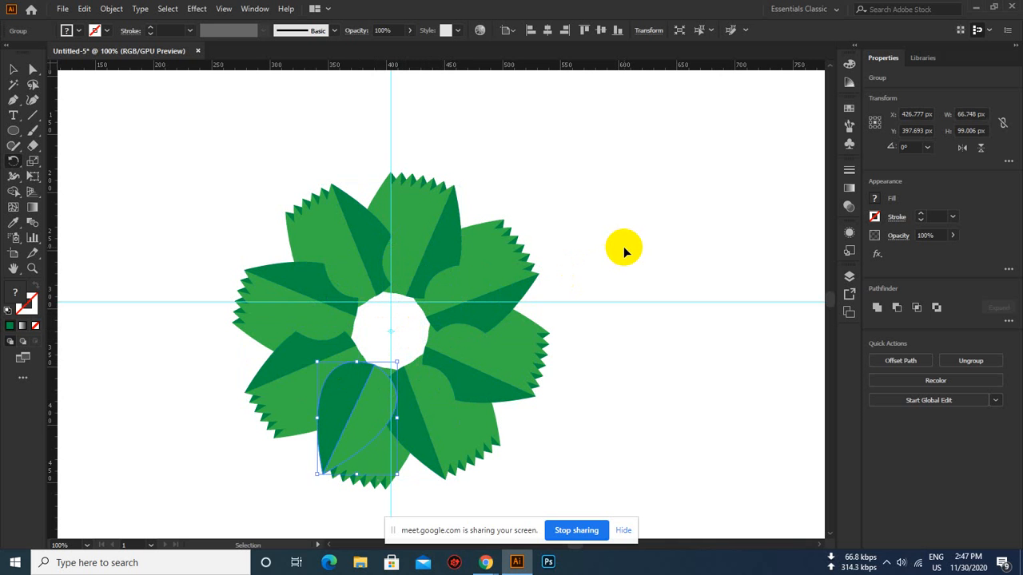
{"action": "key", "text": "ctrl+d"}
{"action": "key", "text": "ctrl+d"}
{"action": "key", "text": "ctrl+d"}
{"action": "key", "text": "ctrl+d"}
{"action": "key", "text": "ctrl+d"}
{"action": "key", "text": "ctrl+d"}
{"action": "key", "text": "ctrl+d"}
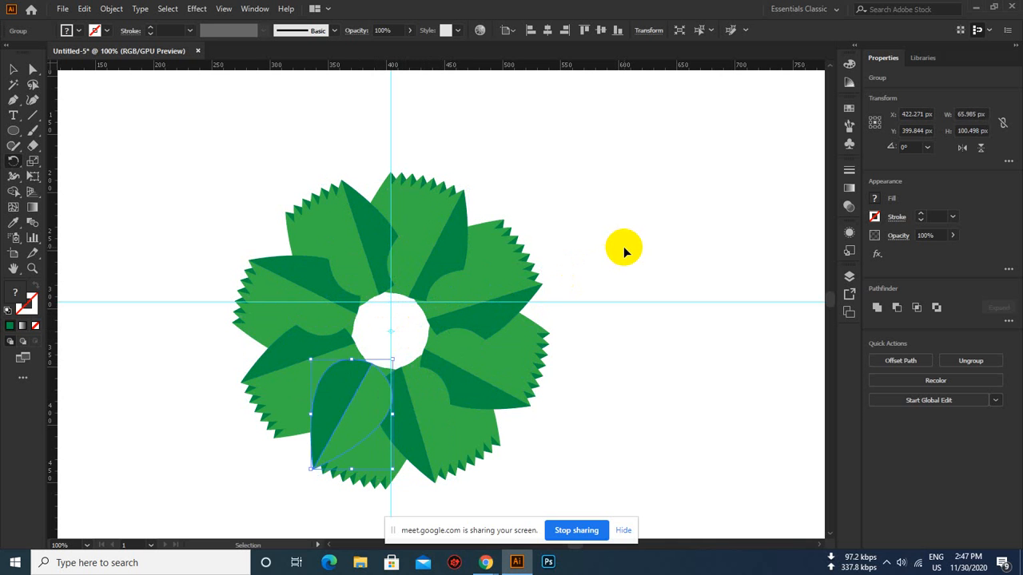
{"action": "key", "text": "ctrl+d"}
{"action": "key", "text": "ctrl+d"}
{"action": "key", "text": "ctrl+d"}
{"action": "key", "text": "ctrl+d"}
{"action": "key", "text": "ctrl+d"}
{"action": "key", "text": "ctrl+d"}
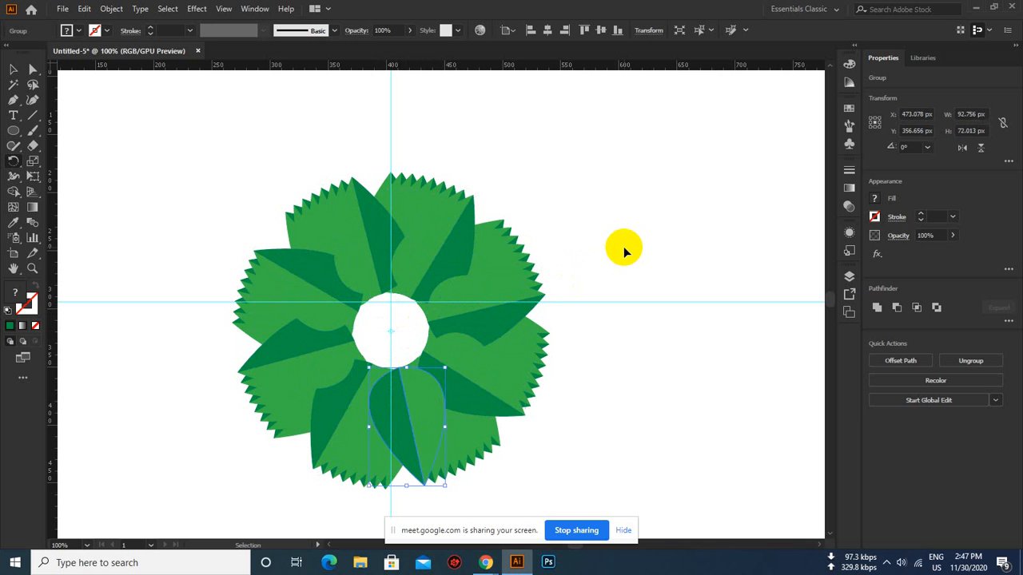
{"action": "key", "text": "ctrl+d"}
{"action": "key", "text": "ctrl+d"}
{"action": "key", "text": "ctrl+d"}
{"action": "key", "text": "ctrl+d"}
{"action": "key", "text": "ctrl+d"}
{"action": "key", "text": "ctrl+d"}
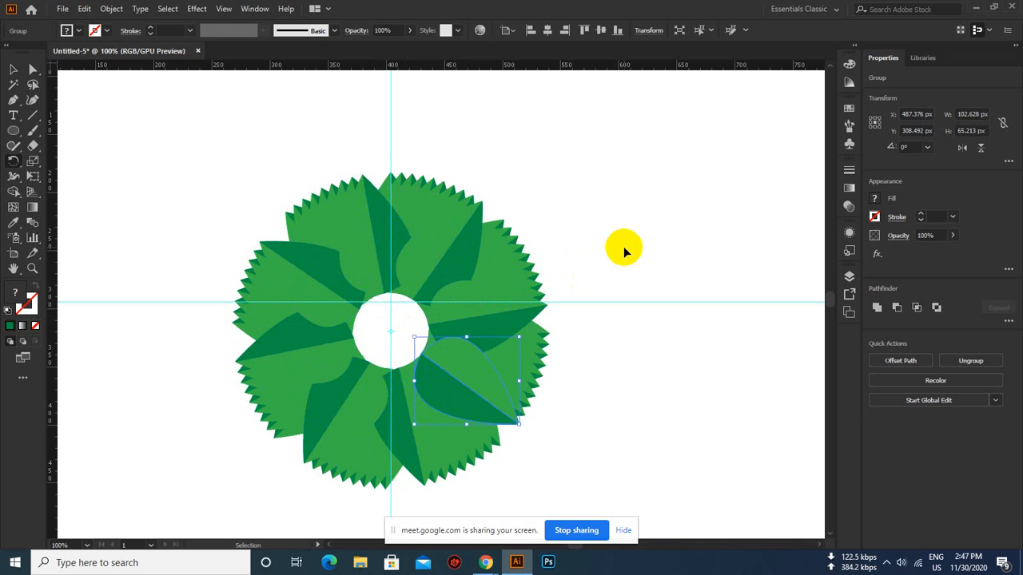
{"action": "key", "text": "ctrl+d"}
{"action": "key", "text": "ctrl+d"}
{"action": "key", "text": "ctrl+d"}
{"action": "key", "text": "ctrl+d"}
{"action": "key", "text": "ctrl+d"}
{"action": "key", "text": "ctrl+d"}
{"action": "key", "text": "ctrl+d"}
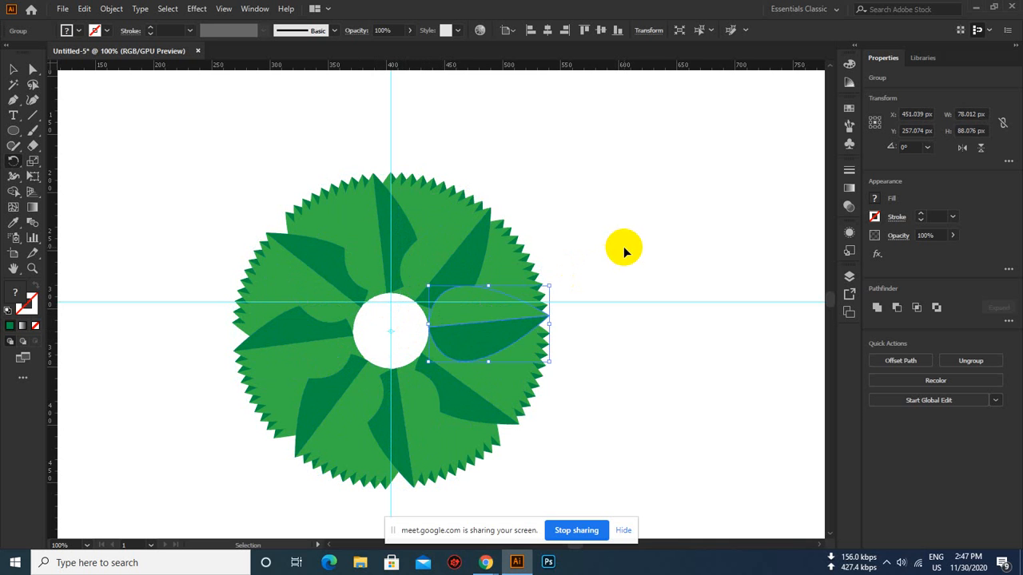
{"action": "key", "text": "ctrl+d"}
{"action": "key", "text": "ctrl+d"}
{"action": "key", "text": "ctrl+d"}
{"action": "key", "text": "ctrl+d"}
{"action": "key", "text": "ctrl+d"}
{"action": "key", "text": "ctrl+d"}
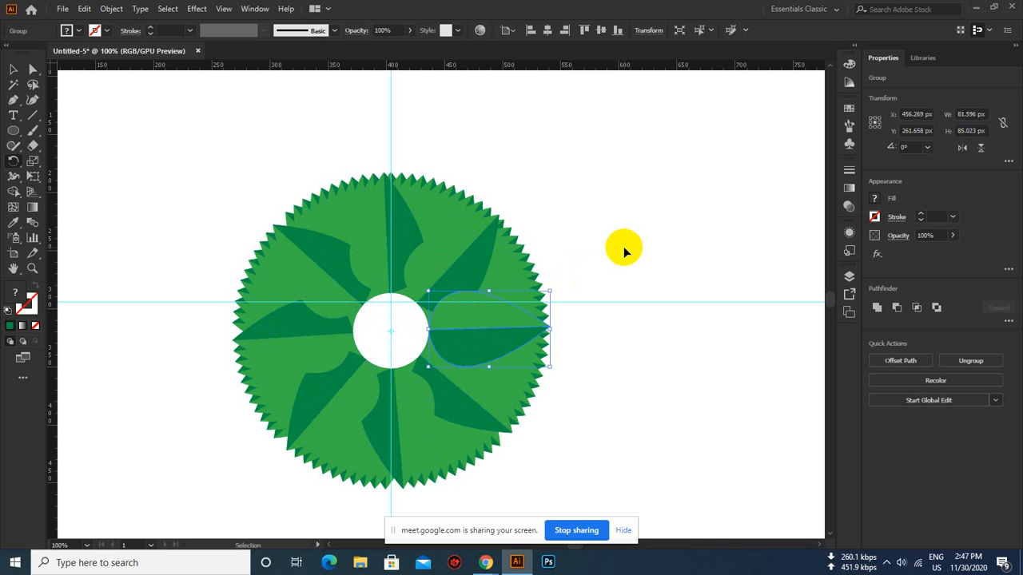
{"action": "key", "text": "ctrl+d"}
{"action": "key", "text": "ctrl+d"}
{"action": "key", "text": "ctrl+d"}
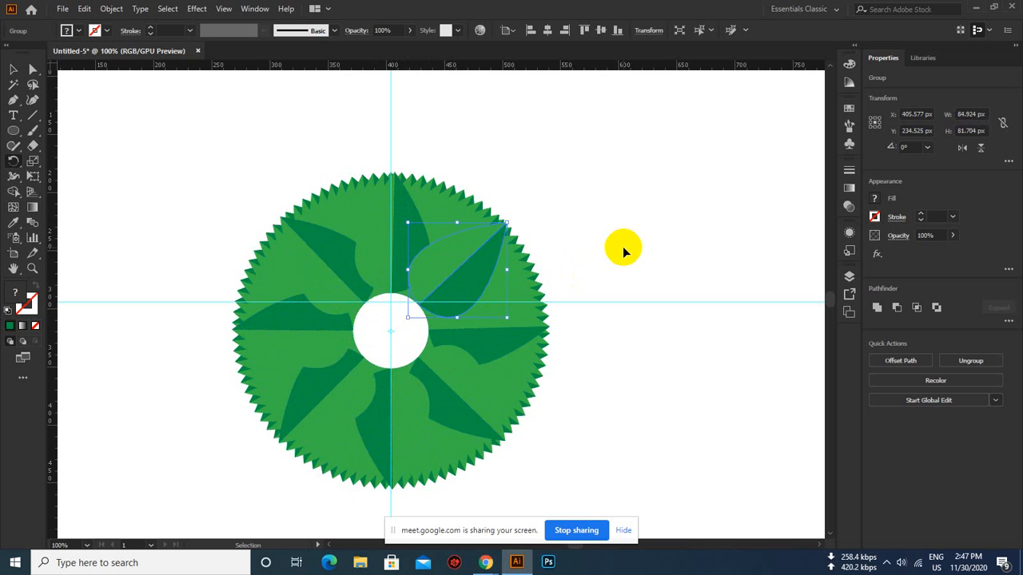
{"action": "key", "text": "ctrl+d"}
{"action": "key", "text": "ctrl+d"}
{"action": "key", "text": "ctrl+d"}
{"action": "key", "text": "ctrl+d"}
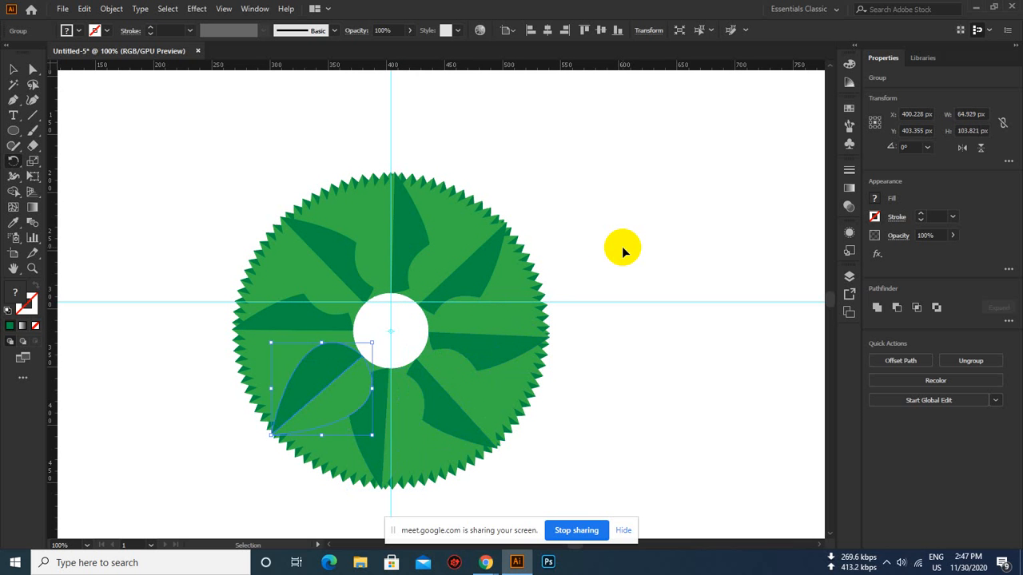
{"action": "key", "text": "ctrl+d"}
{"action": "key", "text": "ctrl+d"}
{"action": "key", "text": "ctrl+d"}
{"action": "key", "text": "r"}
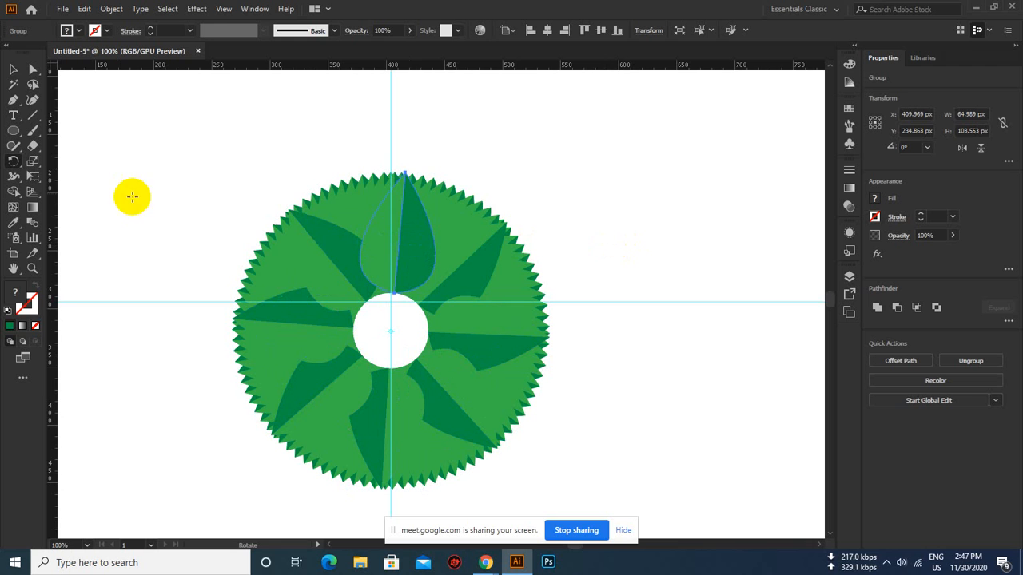
{"action": "key", "text": "v"}
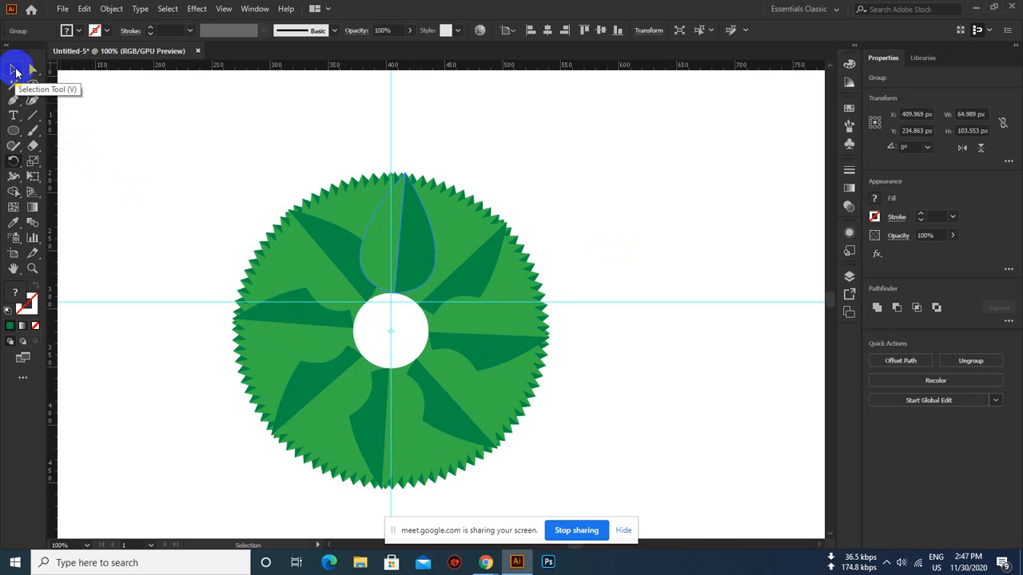
{"action": "left_click", "coordinate": [15, 71]}
{"action": "left_click", "coordinate": [608, 194]}
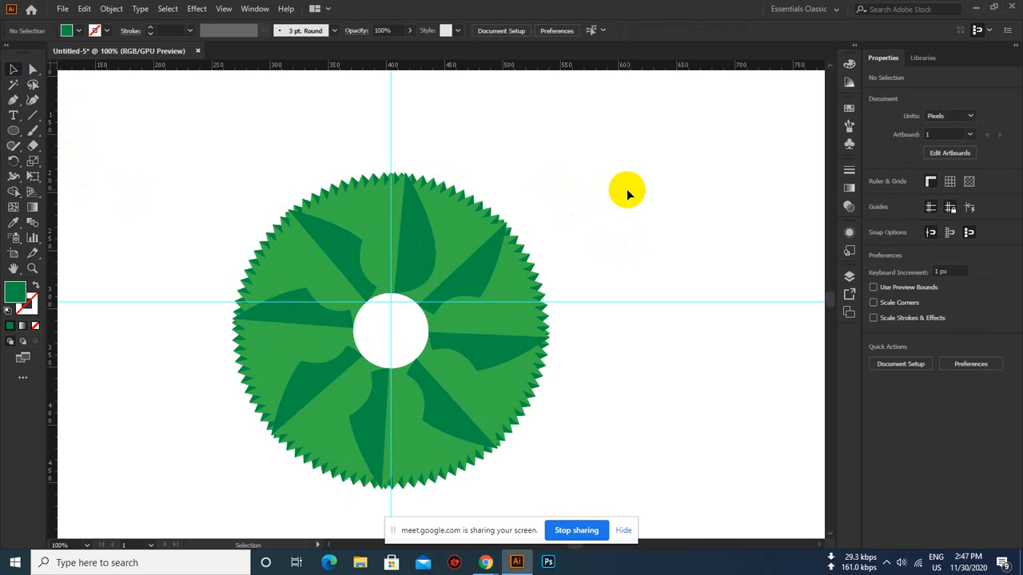
{"action": "right_click", "coordinate": [627, 192]}
{"action": "left_click", "coordinate": [516, 282]}
{"action": "right_click", "coordinate": [515, 281]}
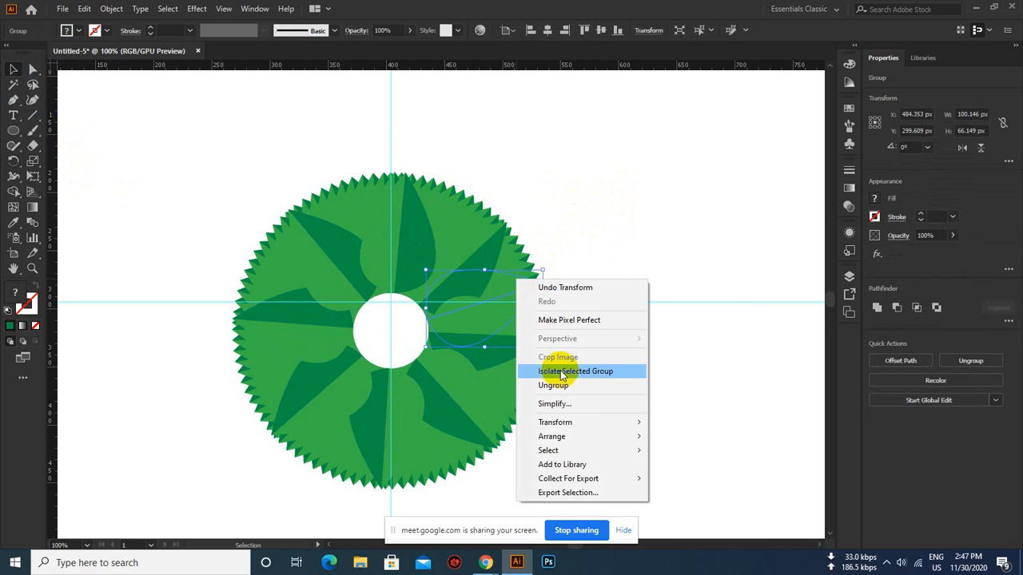
{"action": "mouse_move", "coordinate": [605, 421]}
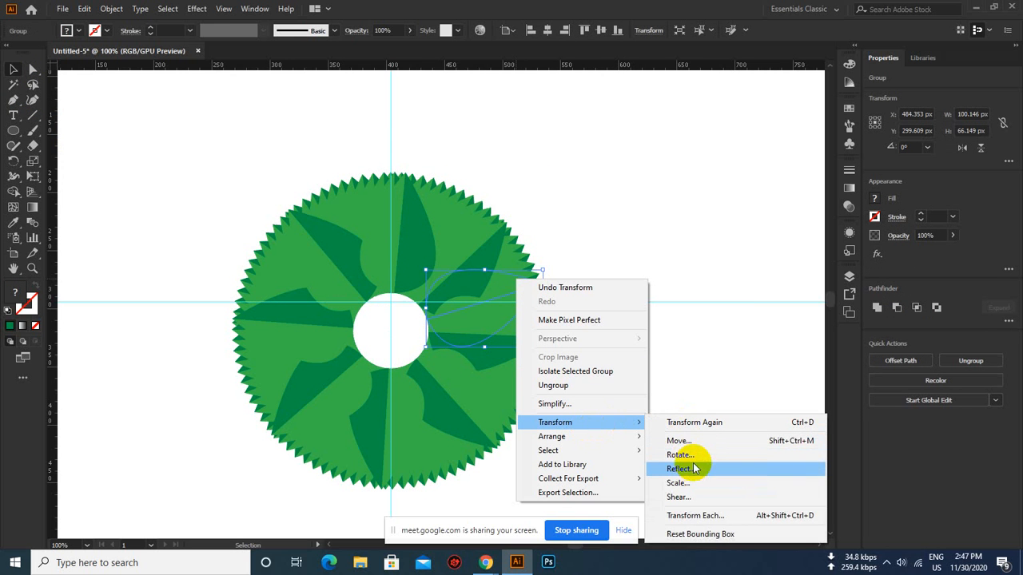
{"action": "left_click", "coordinate": [19, 163]}
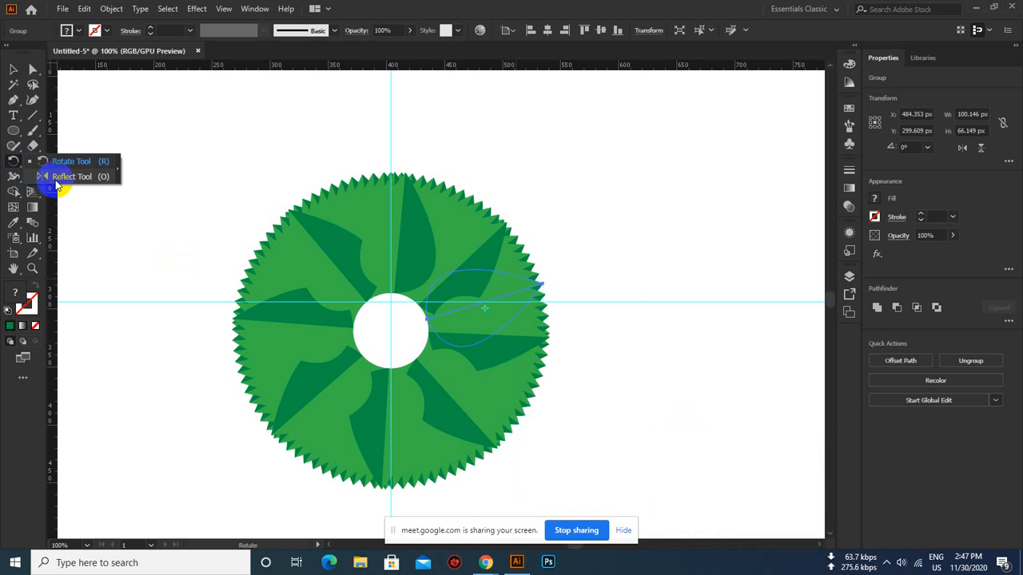
{"action": "left_click_drag", "start_coordinate": [56, 182], "coordinate": [12, 69]}
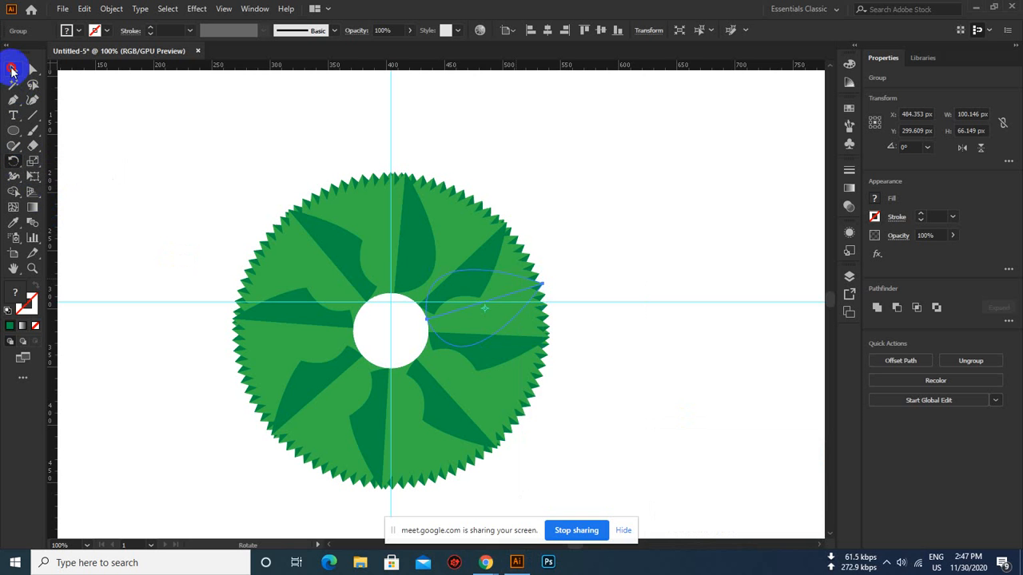
- Select the whole ring of overlapping leaves around the guides and delete it
{"action": "left_click_drag", "start_coordinate": [222, 132], "coordinate": [462, 324]}
{"action": "left_click", "coordinate": [13, 70]}
{"action": "left_click_drag", "start_coordinate": [211, 153], "coordinate": [541, 384]}
{"action": "key", "text": "Delete"}
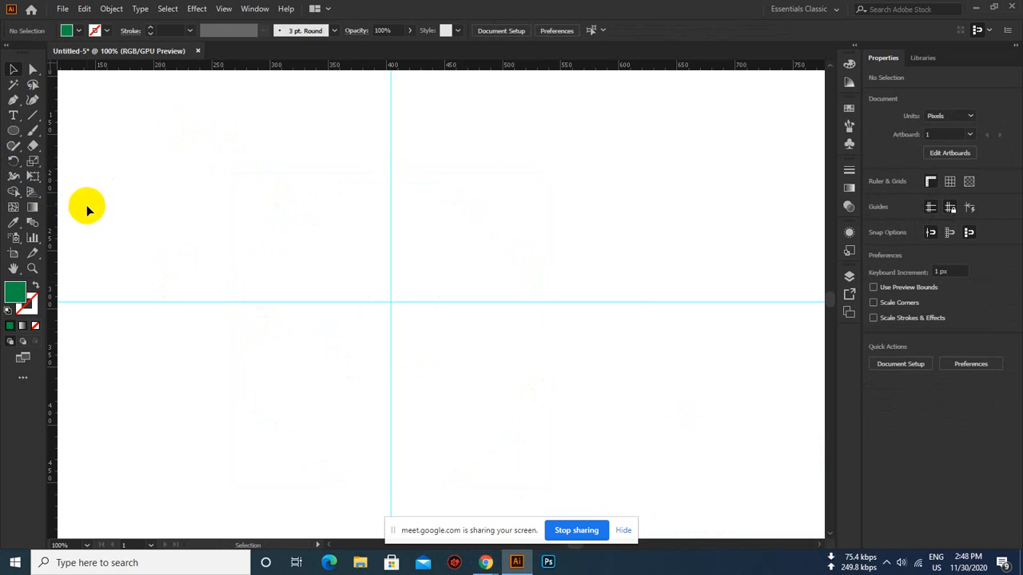
- Open the photo DSC_0022 from the Desktop as a separate document
{"action": "left_click", "coordinate": [29, 144]}
{"action": "left_click", "coordinate": [14, 132]}
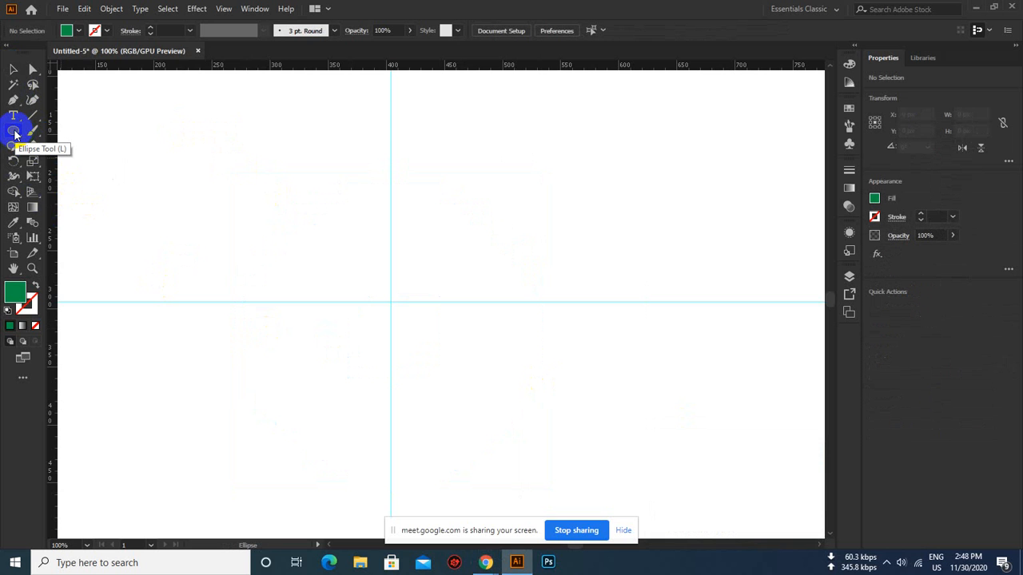
{"action": "left_click", "coordinate": [62, 8]}
{"action": "left_click", "coordinate": [84, 51]}
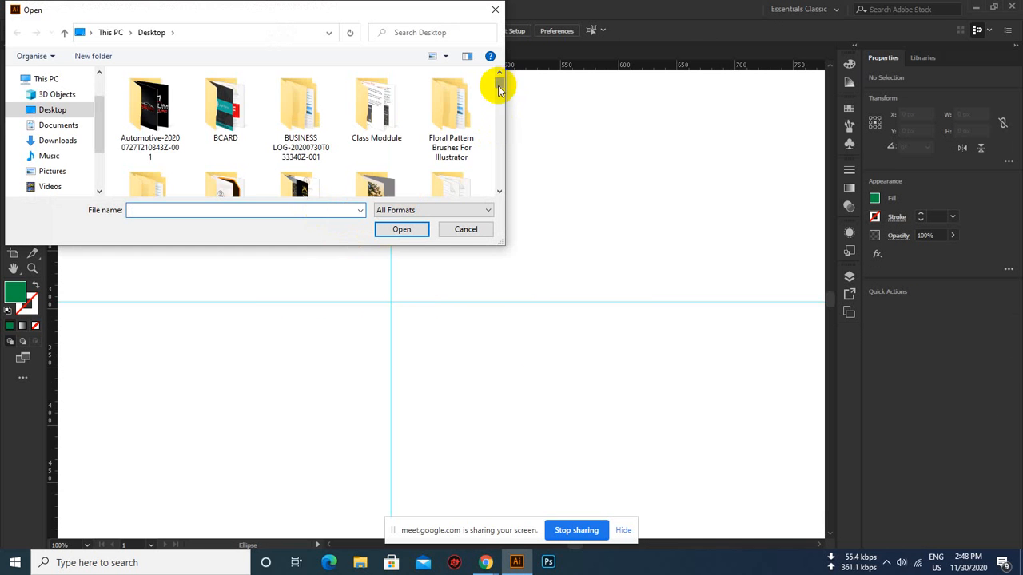
{"action": "left_click_drag", "start_coordinate": [499, 85], "coordinate": [500, 135]}
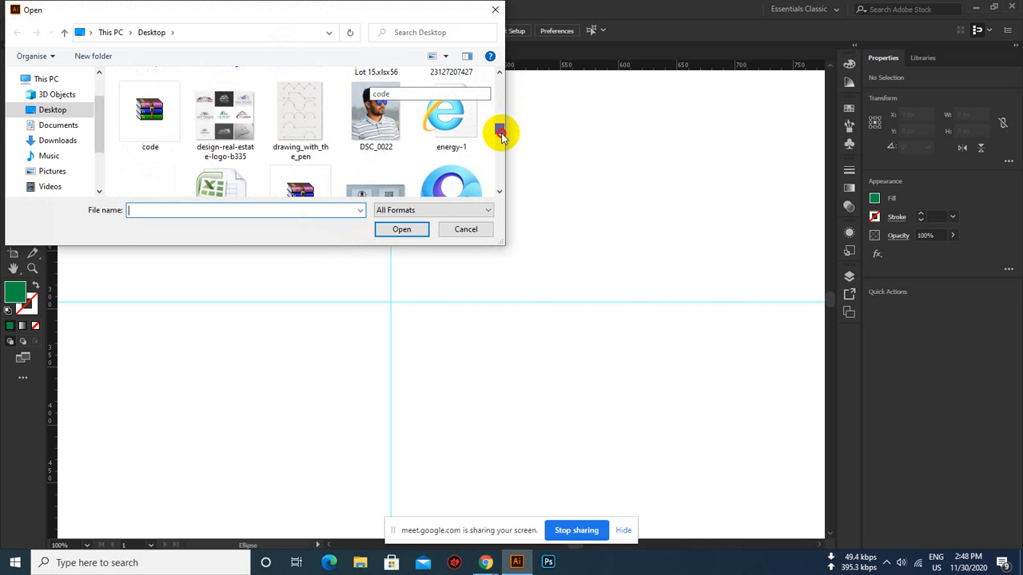
{"action": "left_click", "coordinate": [397, 123]}
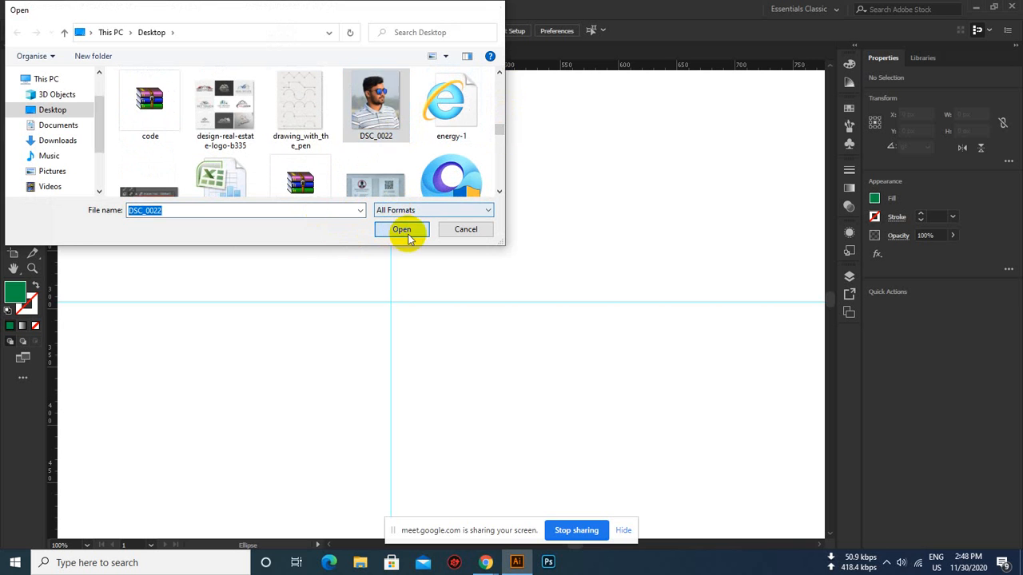
{"action": "left_click", "coordinate": [402, 230]}
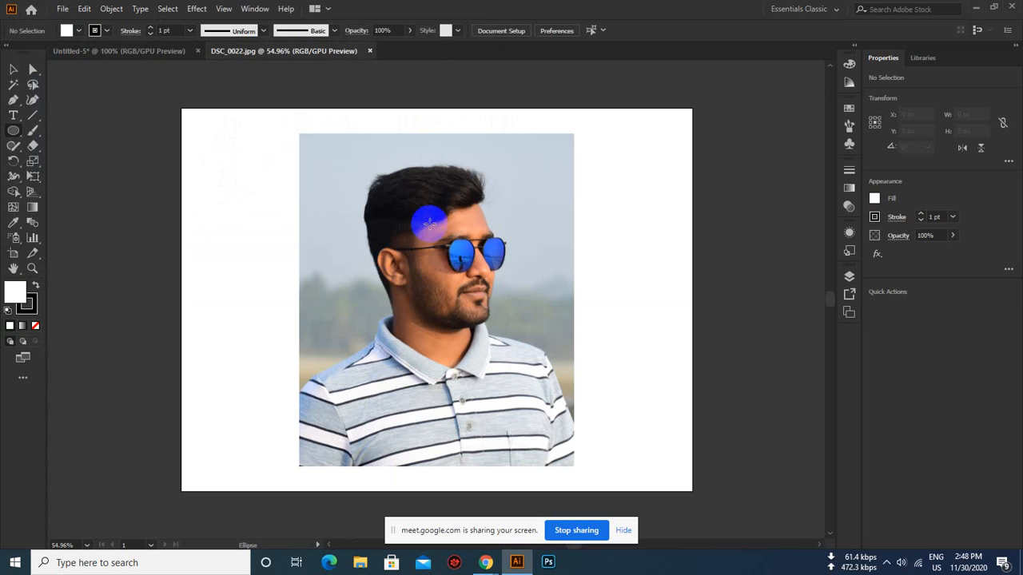
- Make a reflected copy of the photo across the vertical axis using the Reflect transform
{"action": "left_click", "coordinate": [14, 70]}
{"action": "right_click", "coordinate": [525, 200]}
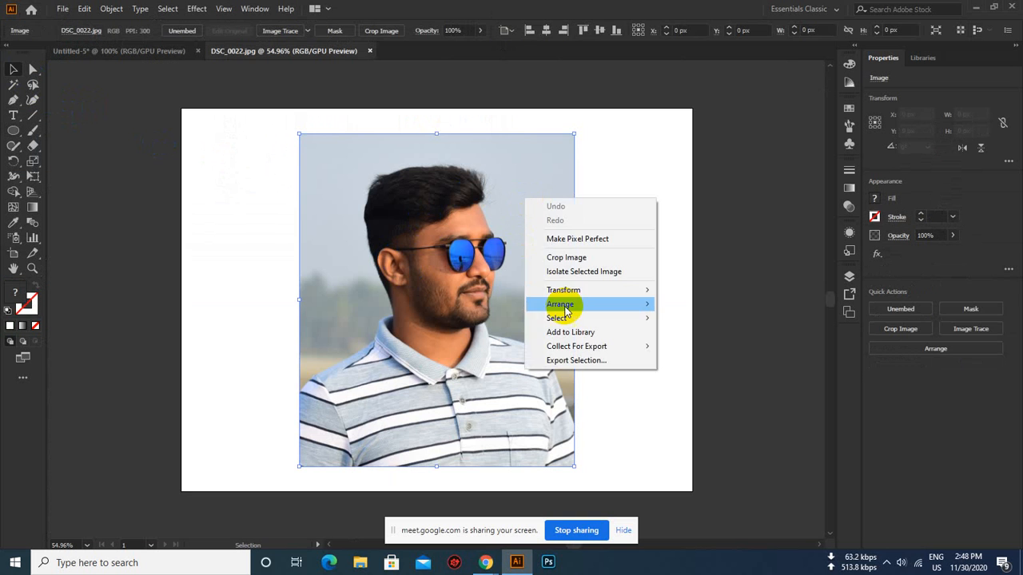
{"action": "mouse_move", "coordinate": [580, 292]}
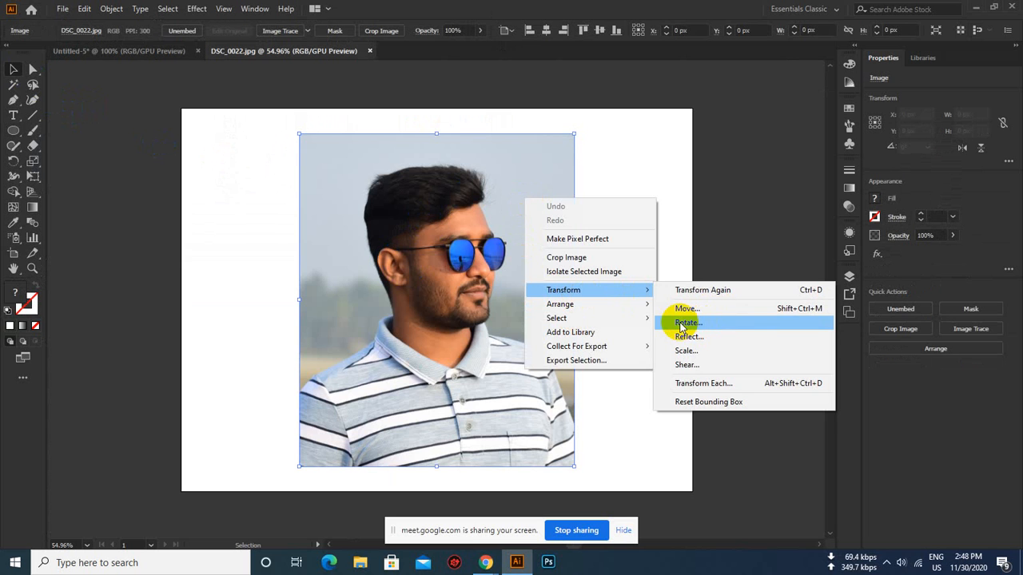
{"action": "left_click", "coordinate": [680, 336]}
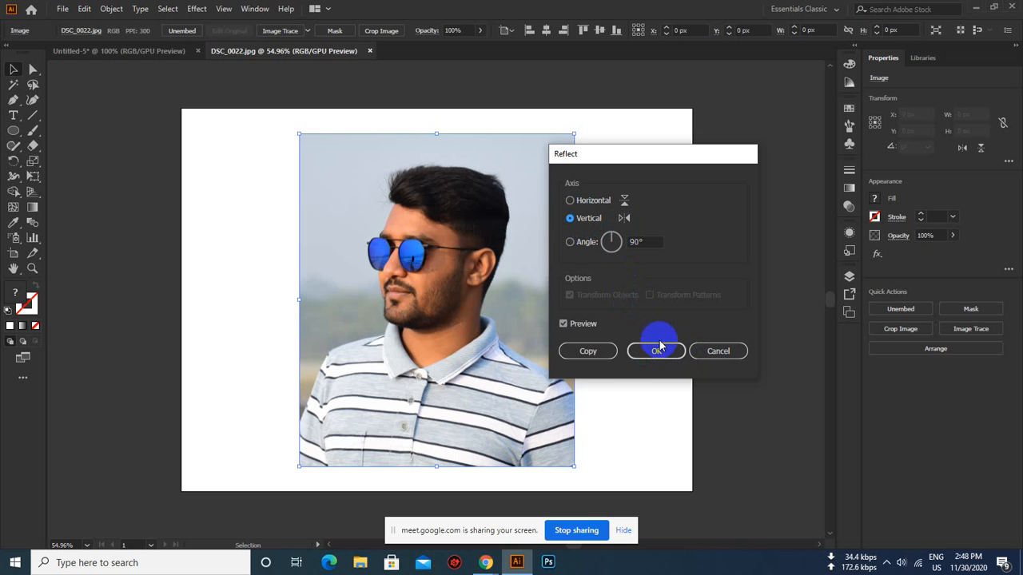
{"action": "left_click", "coordinate": [612, 350]}
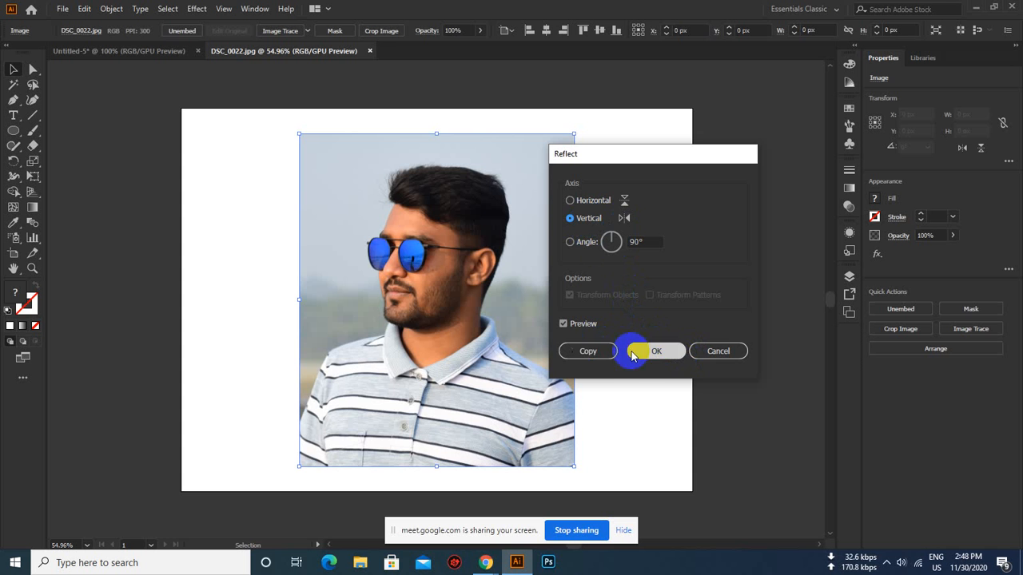
{"action": "left_click", "coordinate": [597, 358]}
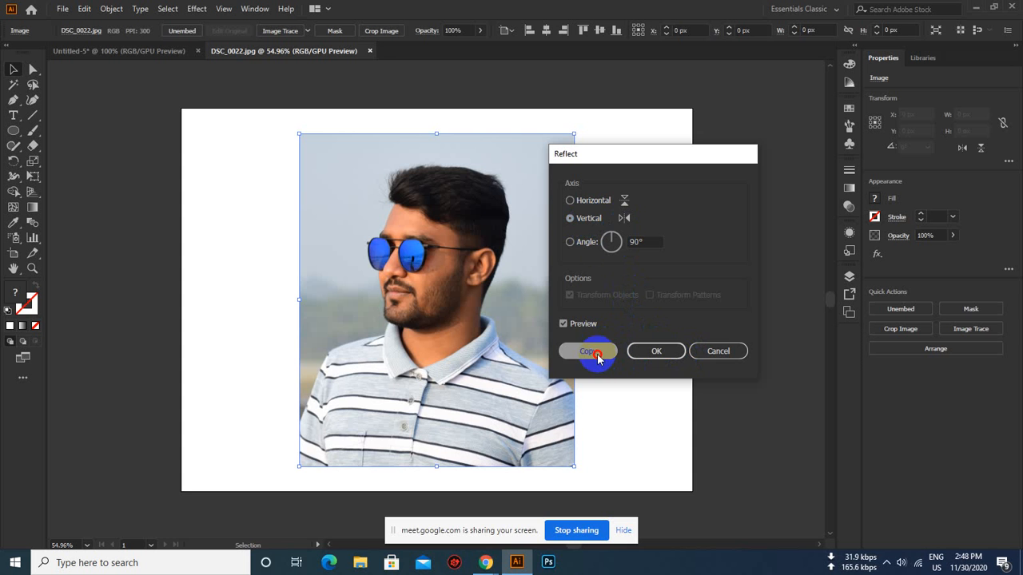
- Place the original photo and its mirrored copy side by side with their inner edges meeting, and deselect them
{"action": "left_click_drag", "start_coordinate": [403, 244], "coordinate": [671, 247]}
{"action": "left_click_drag", "start_coordinate": [490, 274], "coordinate": [370, 262]}
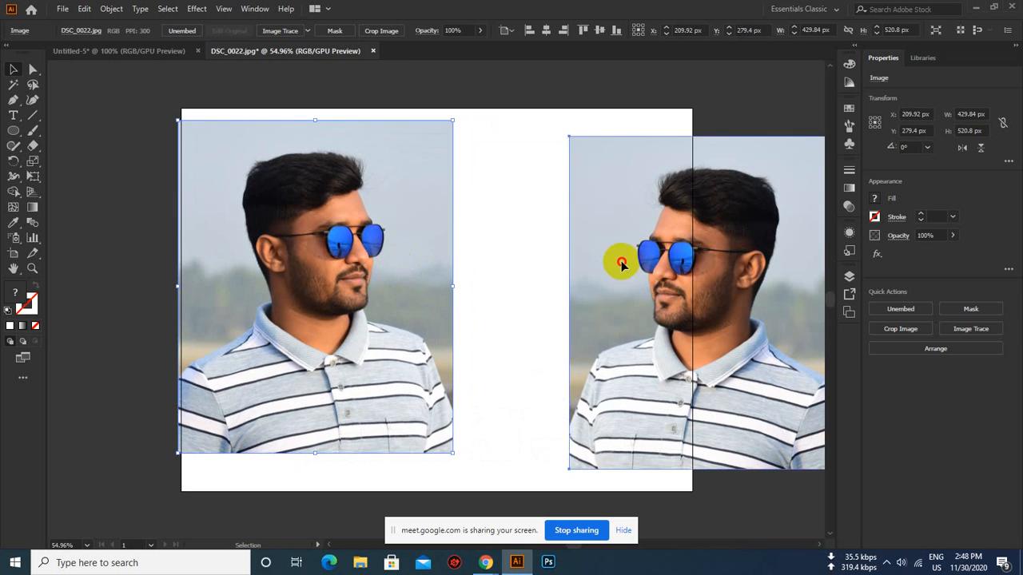
{"action": "left_click_drag", "start_coordinate": [621, 263], "coordinate": [482, 247]}
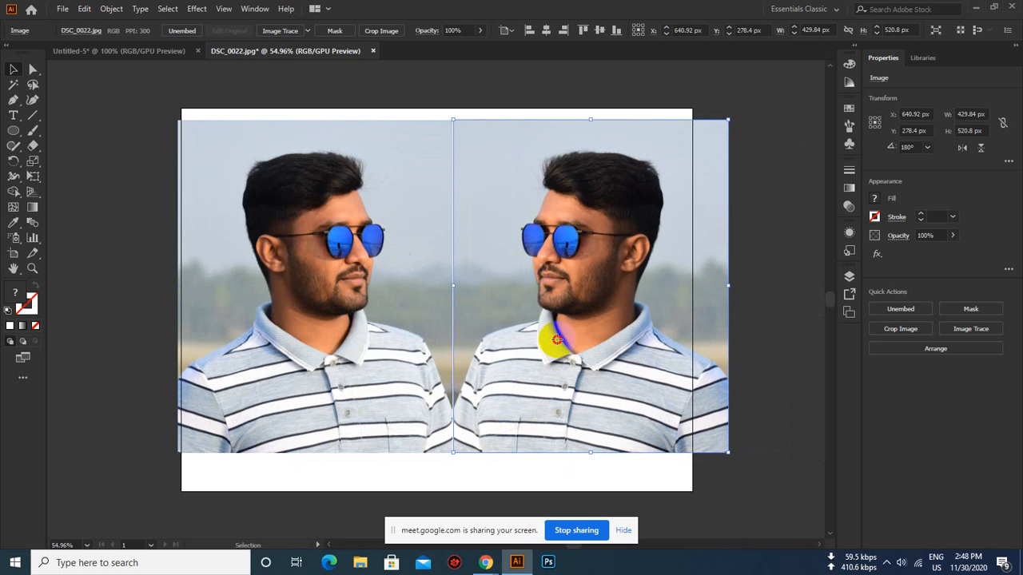
{"action": "left_click_drag", "start_coordinate": [557, 339], "coordinate": [554, 341]}
{"action": "left_click", "coordinate": [757, 253]}
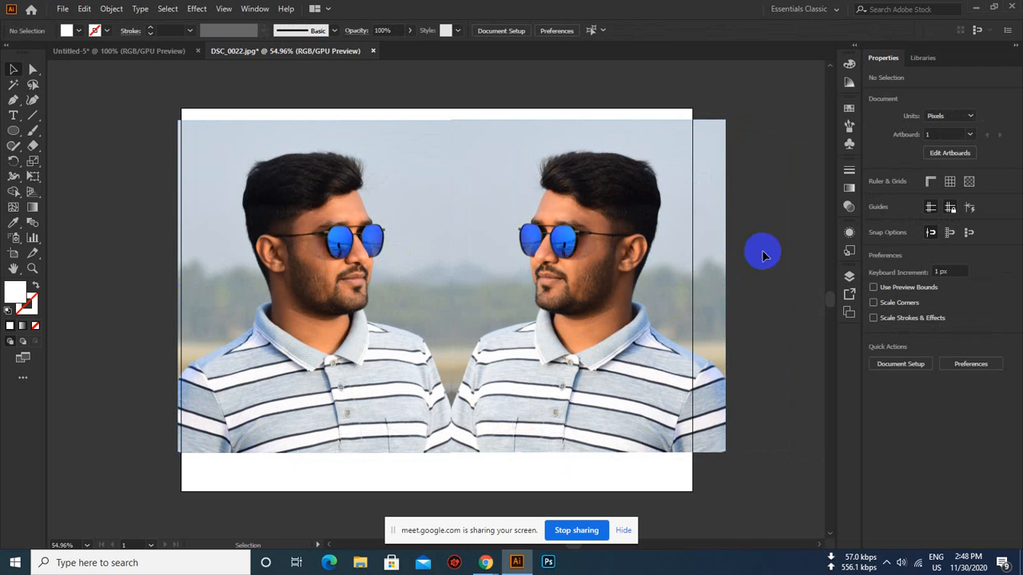
- Delete the mirrored copy and the original photo to empty the artboard
{"action": "left_click", "coordinate": [651, 256]}
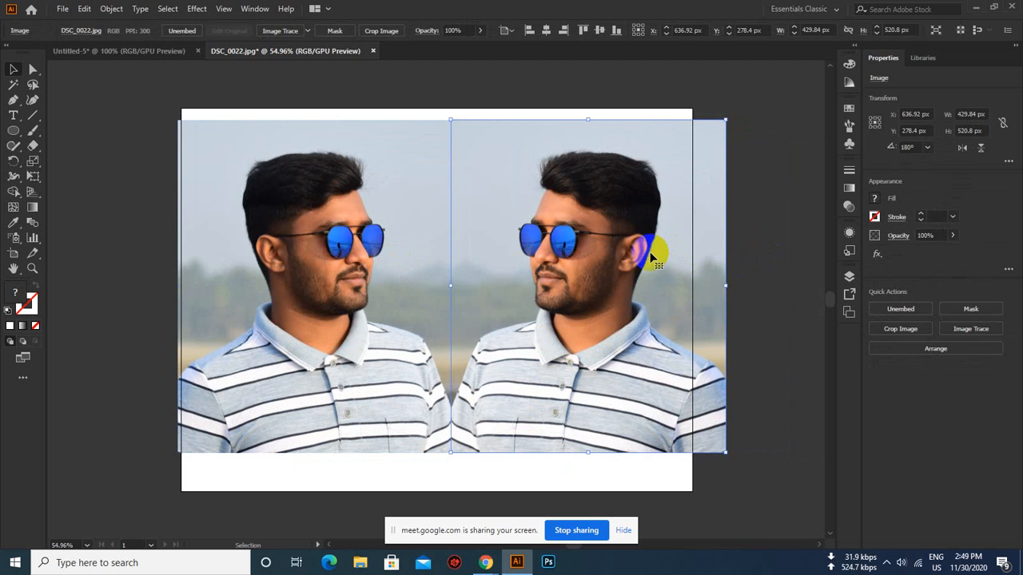
{"action": "key", "text": "Delete"}
{"action": "left_click", "coordinate": [343, 264]}
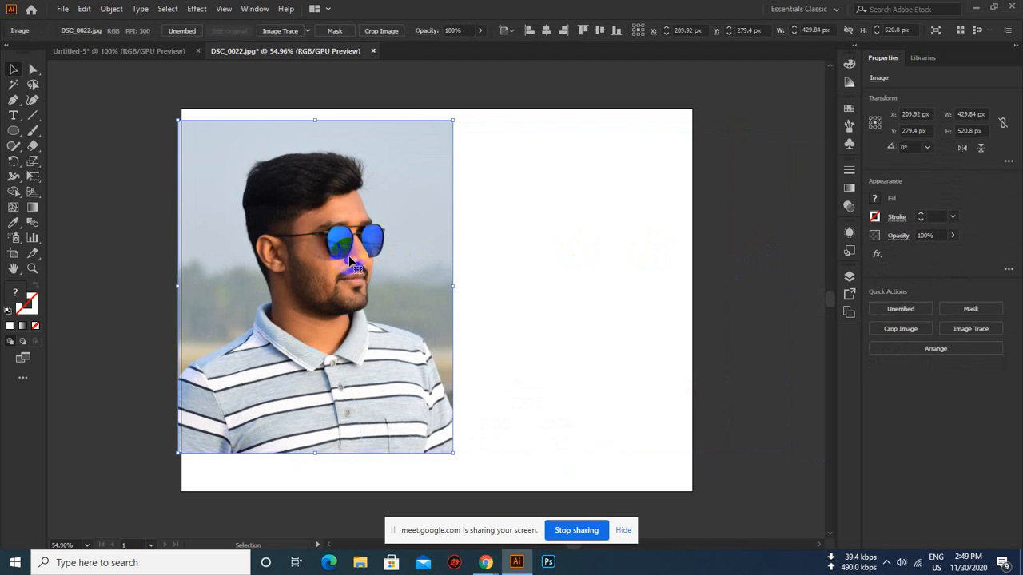
{"action": "key", "text": "Delete"}
{"action": "left_click", "coordinate": [13, 130]}
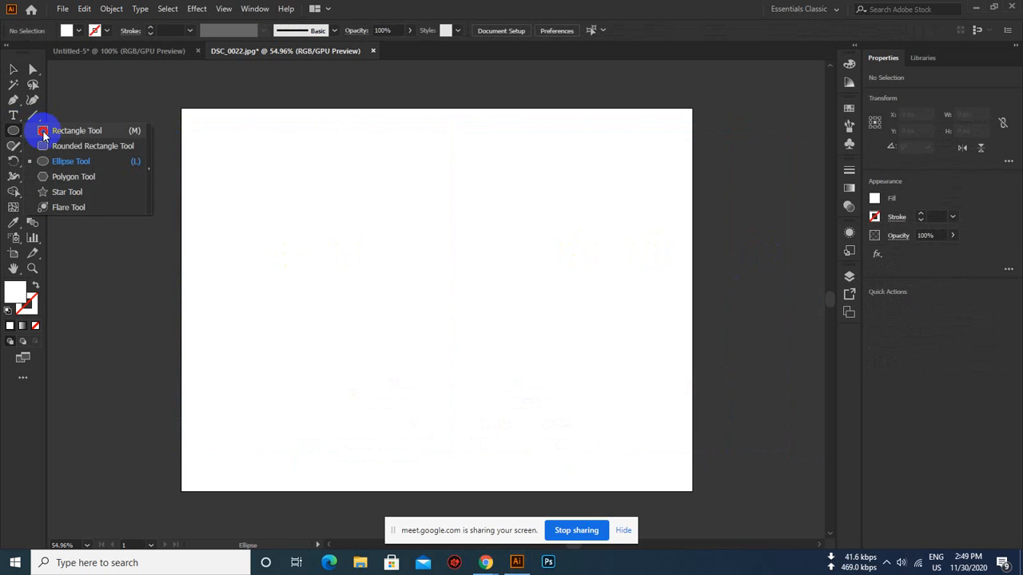
{"action": "left_click", "coordinate": [75, 130]}
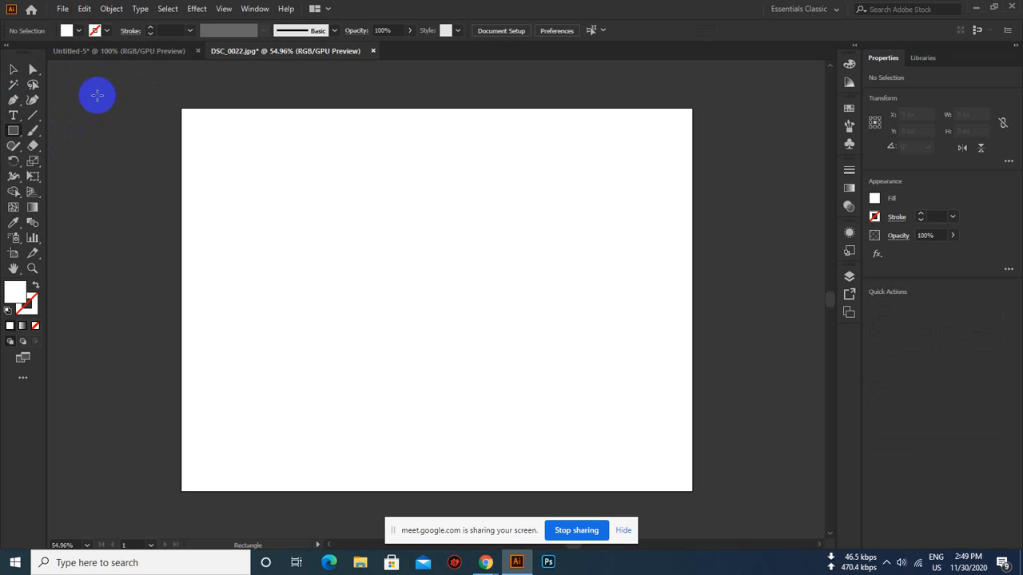
{"action": "left_click_drag", "start_coordinate": [13, 131], "coordinate": [49, 164]}
{"action": "left_click_drag", "start_coordinate": [379, 214], "coordinate": [445, 292]}
{"action": "key", "text": "Delete"}
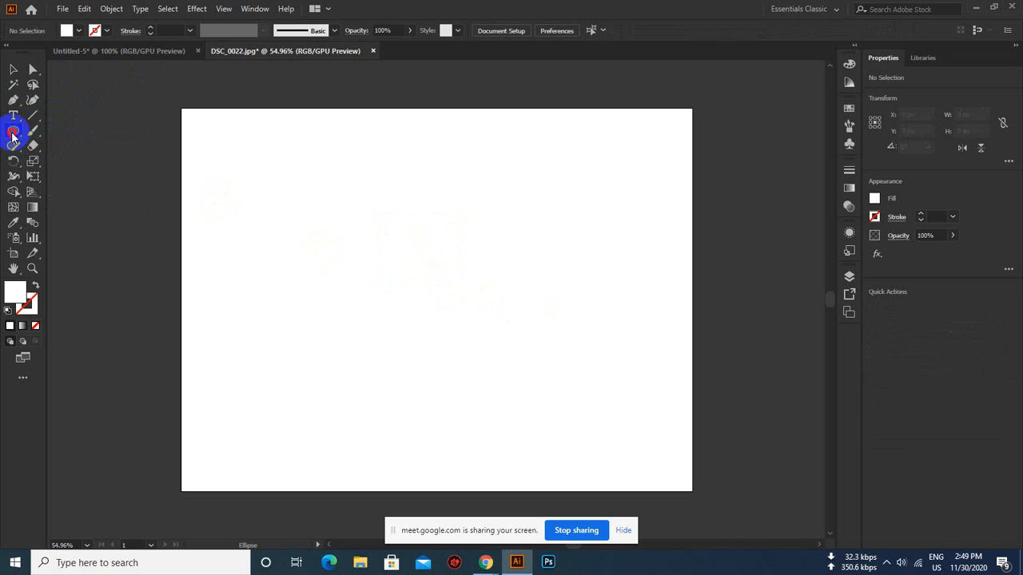
- Draw a five-pointed star about 394 px wide and 374 px tall in the upper part of the empty artboard
{"action": "left_click_drag", "start_coordinate": [12, 136], "coordinate": [50, 191]}
{"action": "left_click_drag", "start_coordinate": [324, 237], "coordinate": [427, 325]}
{"action": "left_click", "coordinate": [79, 30]}
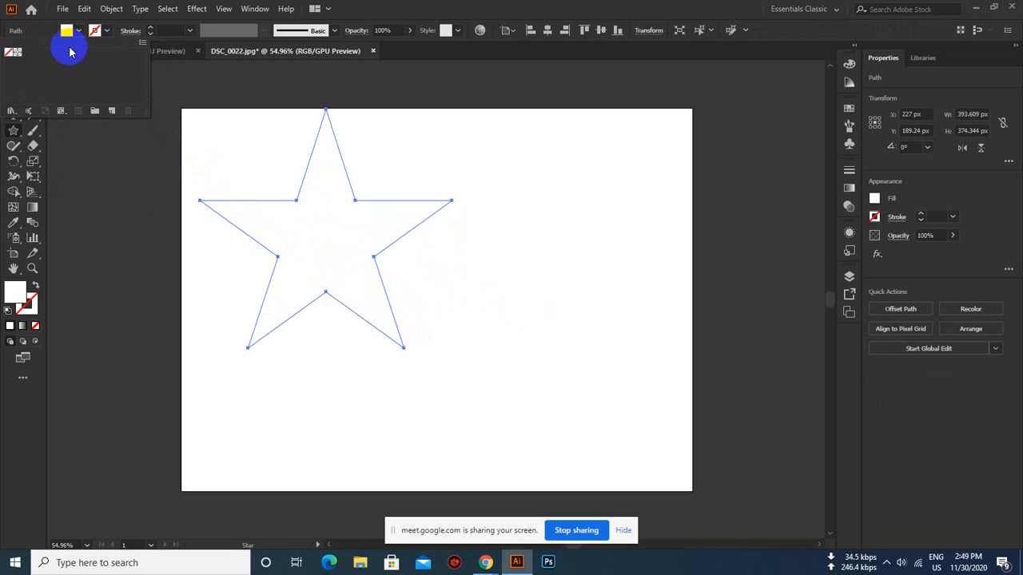
{"action": "left_click", "coordinate": [13, 52]}
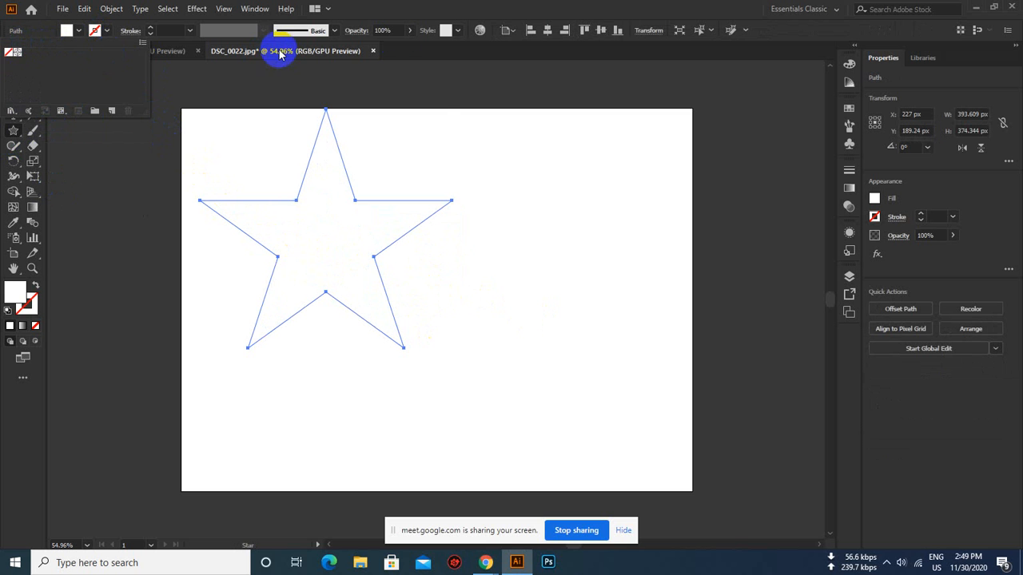
- Move the star into the Untitled-5 document, centred on the vertical guide, and fill it red
{"action": "left_click", "coordinate": [13, 70]}
{"action": "left_click_drag", "start_coordinate": [334, 202], "coordinate": [410, 227]}
{"action": "key", "text": "ctrl+minus"}
{"action": "left_click", "coordinate": [77, 30]}
{"action": "left_click", "coordinate": [39, 54]}
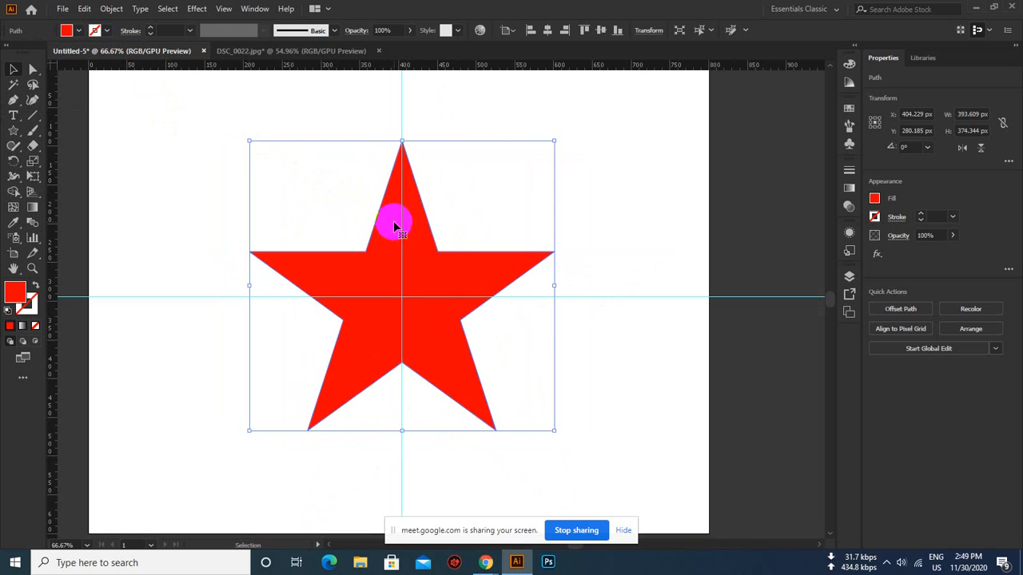
- Draw a vertical line about 389 px long along the vertical guide, running through the star from above its tip to below its inner notch
{"action": "left_click", "coordinate": [33, 115]}
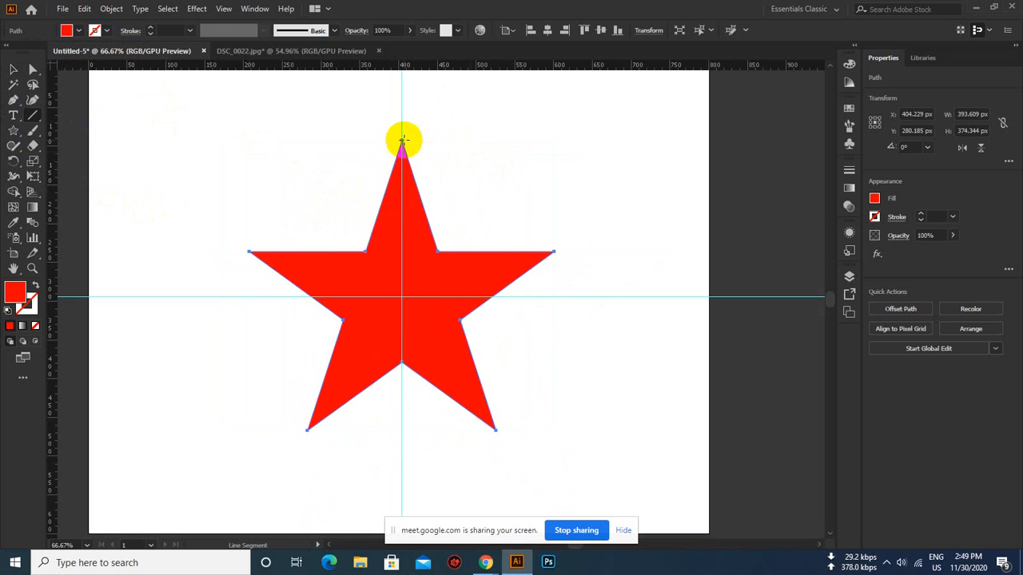
{"action": "left_click_drag", "start_coordinate": [401, 132], "coordinate": [405, 436]}
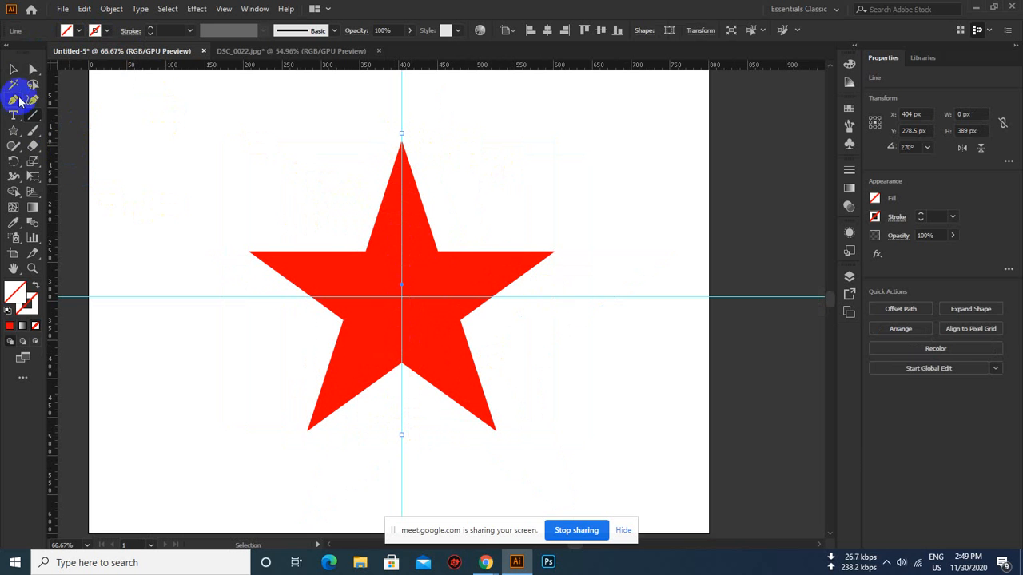
{"action": "left_click", "coordinate": [13, 69]}
- Split the star along the line with the Shape Builder tool, filling both halves dark green
{"action": "left_click_drag", "start_coordinate": [241, 113], "coordinate": [521, 321]}
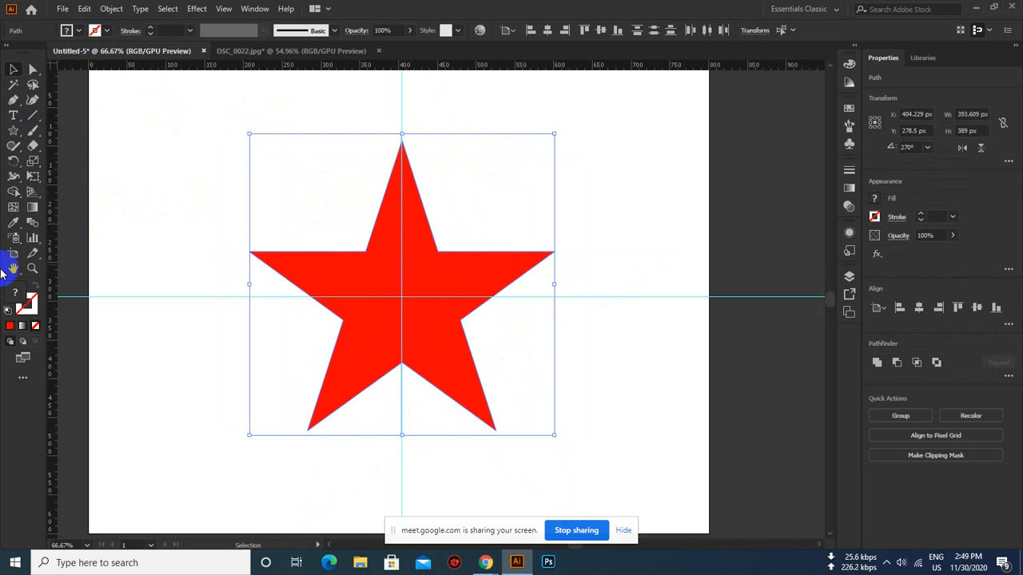
{"action": "left_click", "coordinate": [14, 192]}
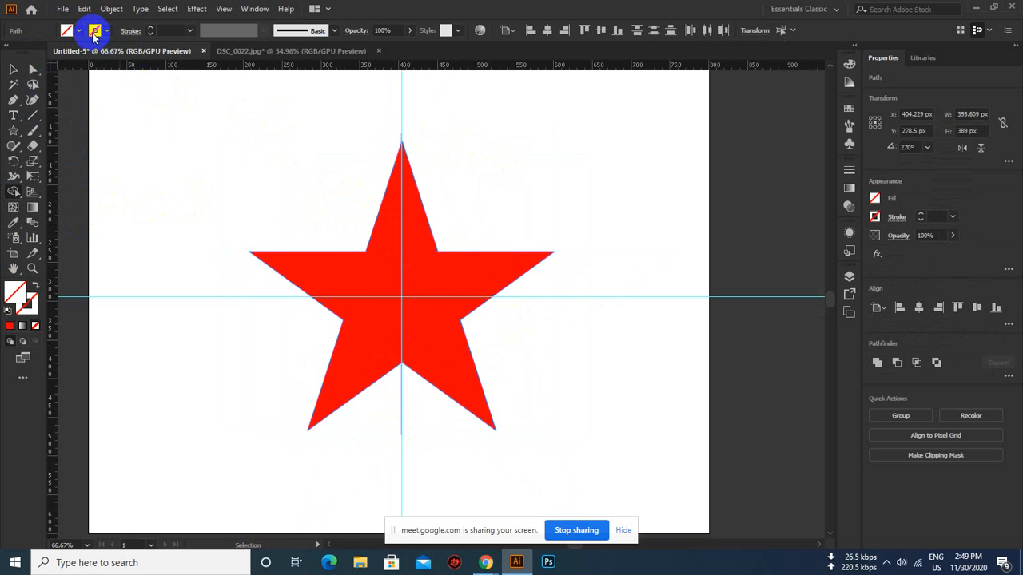
{"action": "left_click", "coordinate": [77, 30]}
{"action": "left_click", "coordinate": [63, 54]}
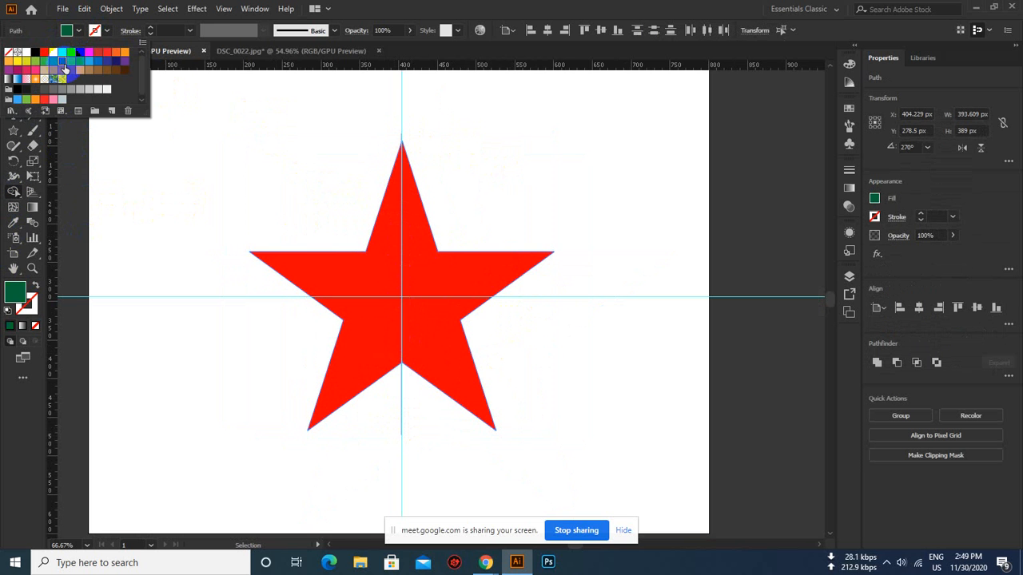
{"action": "left_click", "coordinate": [431, 273]}
{"action": "left_click", "coordinate": [360, 274]}
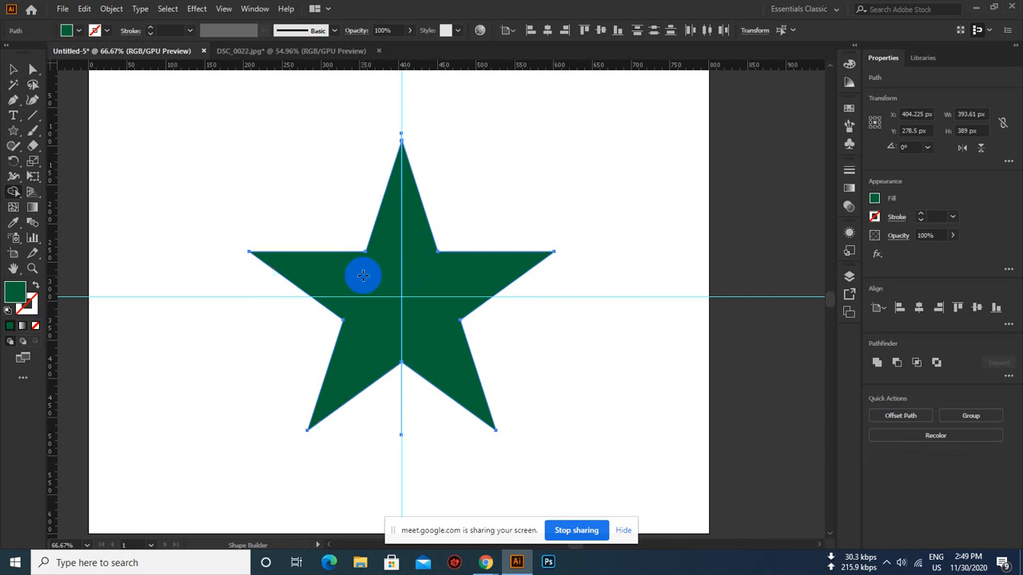
- Delete the right half of the star and the leftover line pieces above and below it
{"action": "left_click", "coordinate": [13, 70]}
{"action": "left_click", "coordinate": [226, 105]}
{"action": "left_click_drag", "start_coordinate": [442, 254], "coordinate": [495, 263]}
{"action": "key", "text": "Delete"}
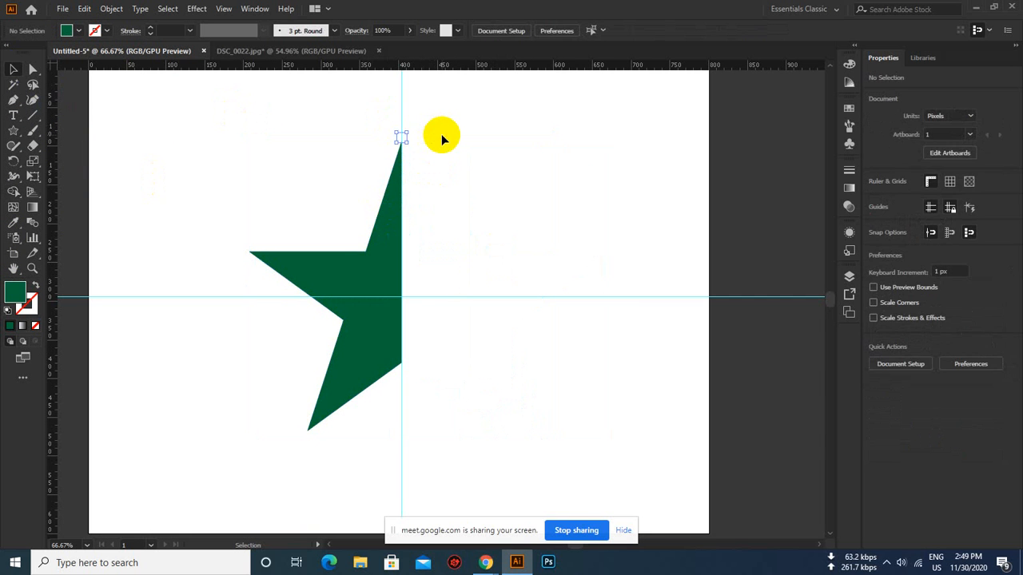
{"action": "left_click_drag", "start_coordinate": [413, 399], "coordinate": [376, 412]}
{"action": "key", "text": "Delete"}
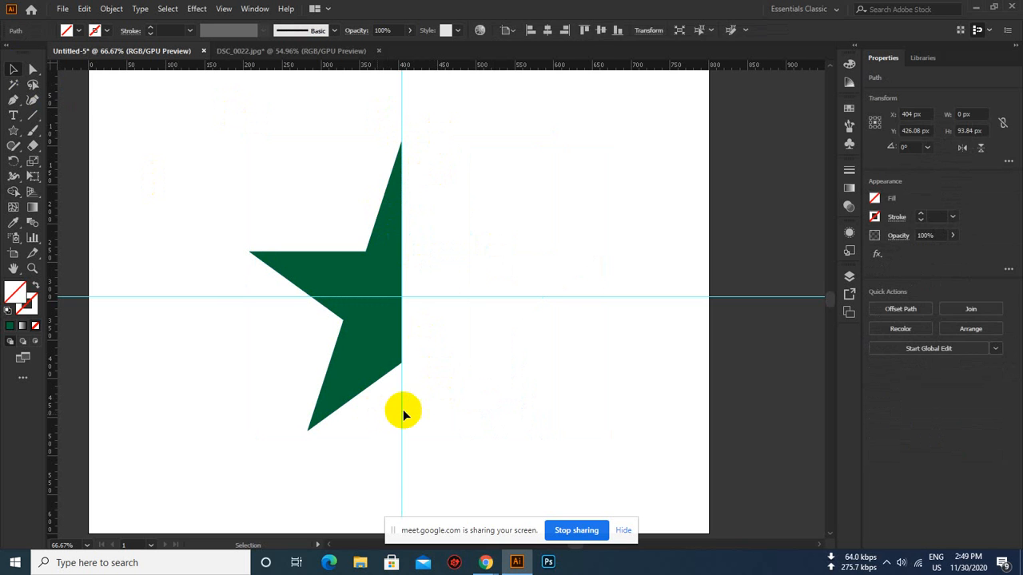
- Move the remaining half star slightly up and left of the vertical guide, and make a reflected copy of it across the vertical axis
{"action": "left_click_drag", "start_coordinate": [385, 357], "coordinate": [372, 327]}
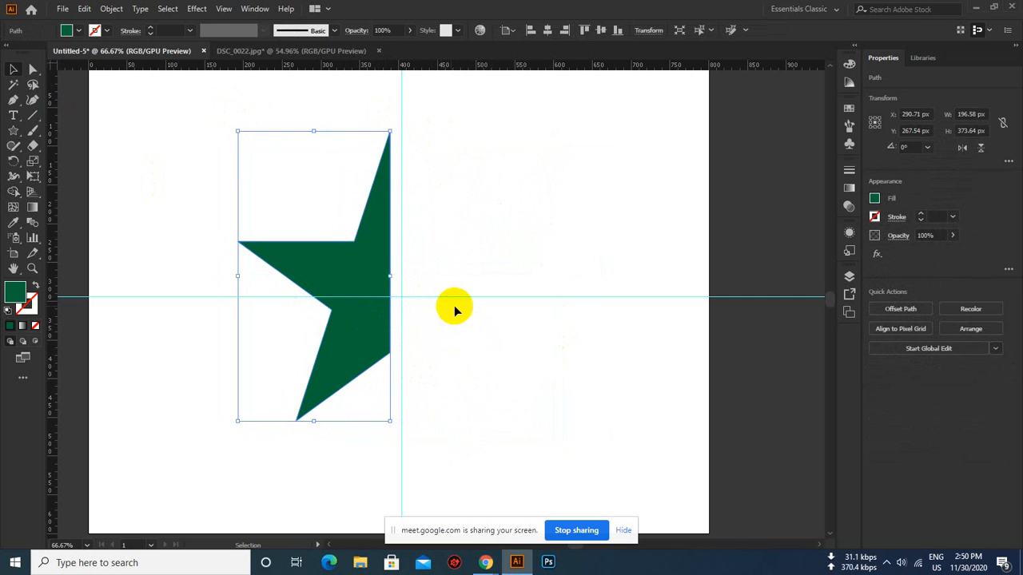
{"action": "left_click", "coordinate": [362, 301]}
{"action": "left_click", "coordinate": [16, 162]}
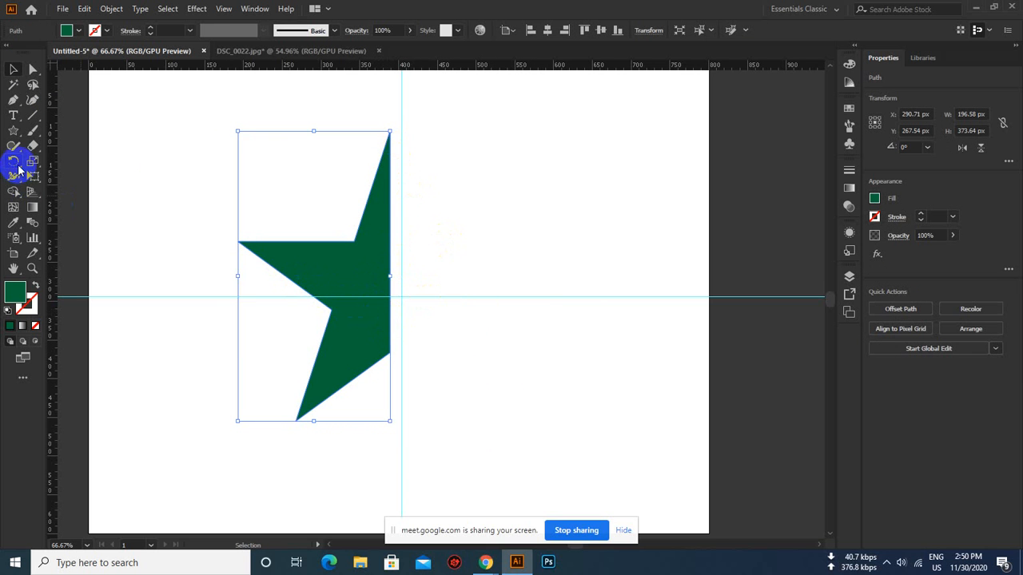
{"action": "left_click_drag", "start_coordinate": [18, 167], "coordinate": [50, 177]}
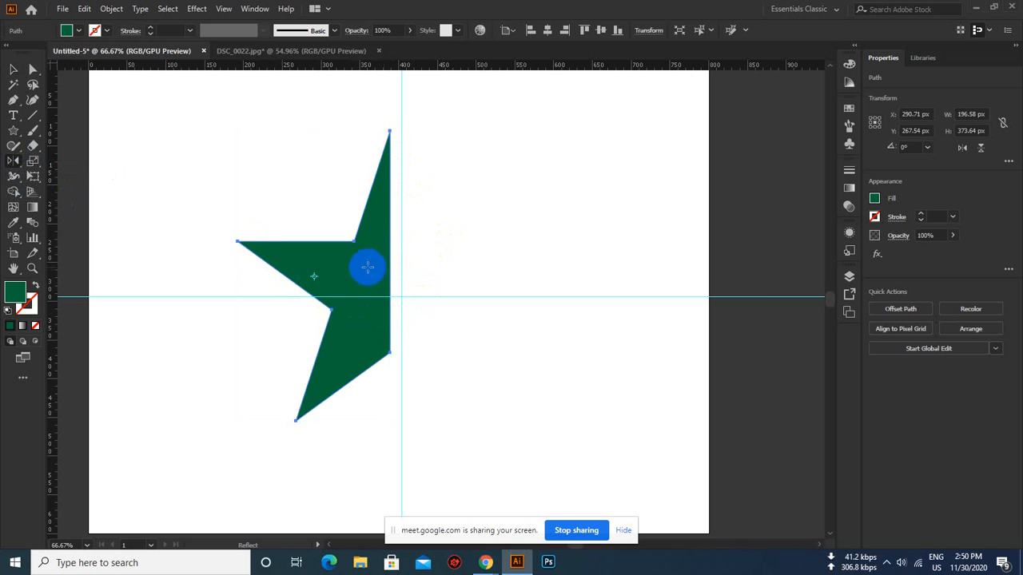
{"action": "double_click", "coordinate": [13, 161]}
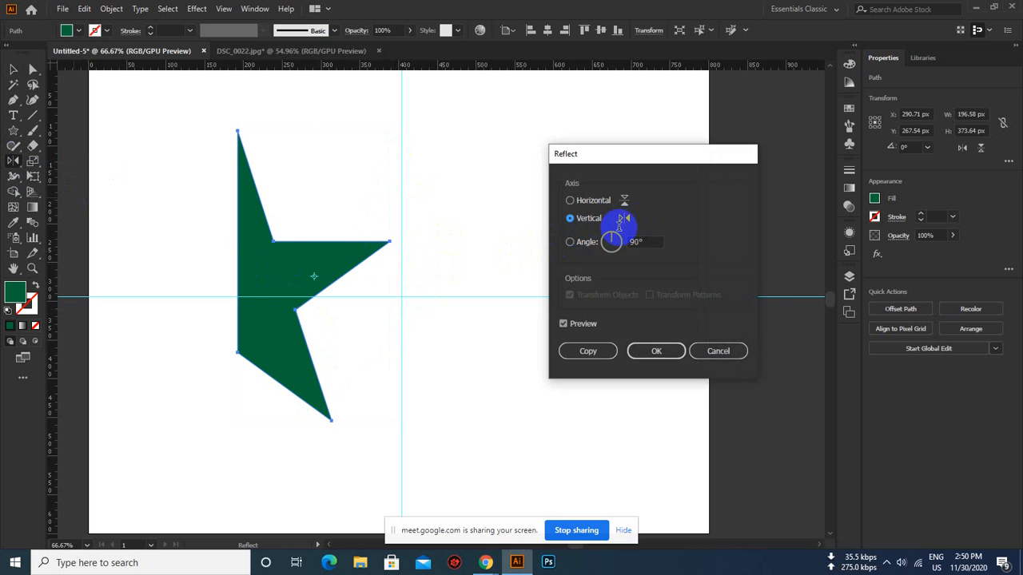
{"action": "left_click", "coordinate": [585, 351]}
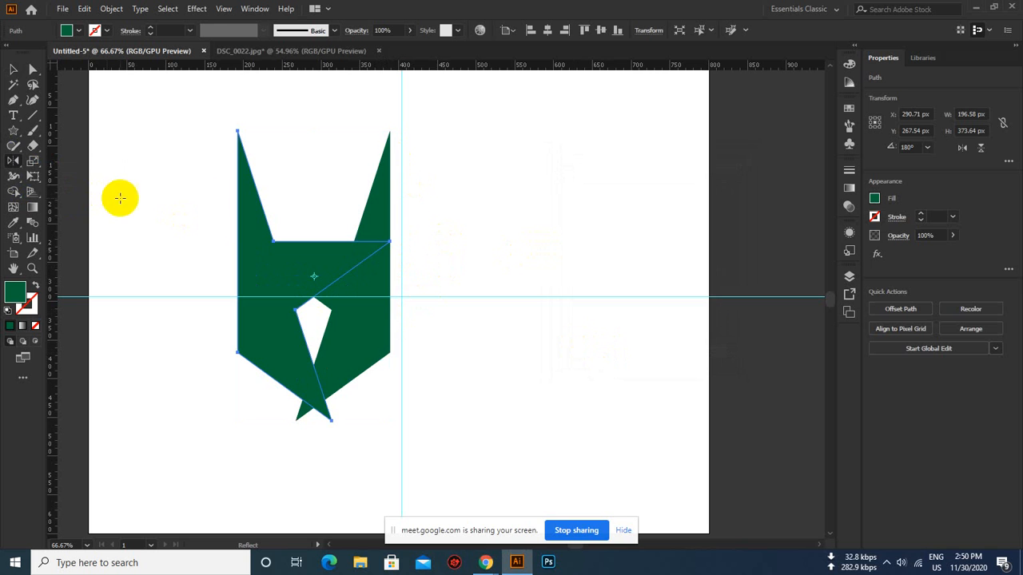
- Move the reflected half star right until its straight edge meets the original half's straight edge, completing the star
{"action": "left_click", "coordinate": [13, 69]}
{"action": "left_click", "coordinate": [184, 140]}
{"action": "left_click", "coordinate": [269, 264]}
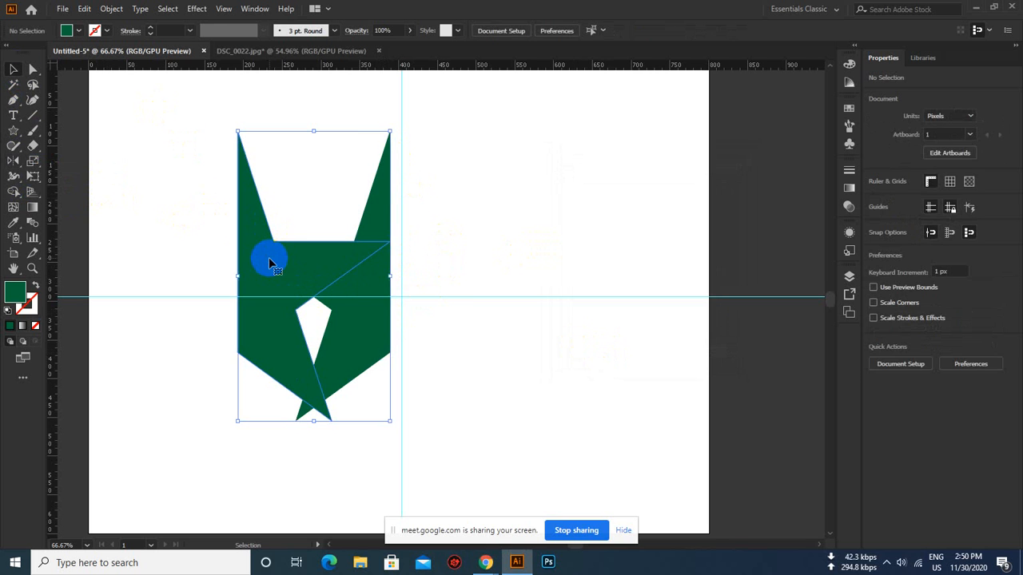
{"action": "left_click_drag", "start_coordinate": [269, 264], "coordinate": [424, 264]}
{"action": "left_click", "coordinate": [602, 232]}
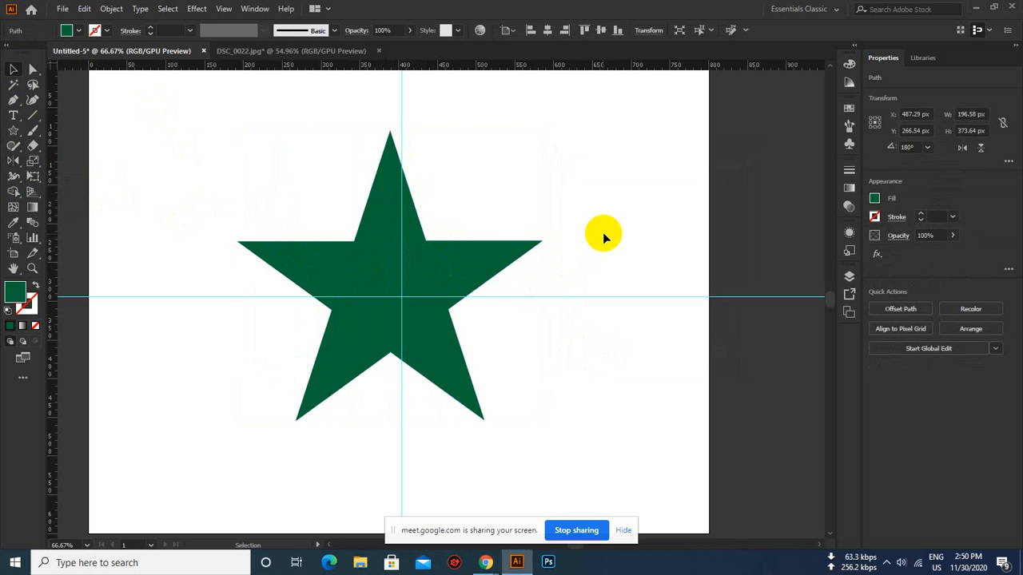
- Fill the right half of the star with a lighter green swatch and deselect it
{"action": "left_click", "coordinate": [477, 263]}
{"action": "left_click", "coordinate": [79, 32]}
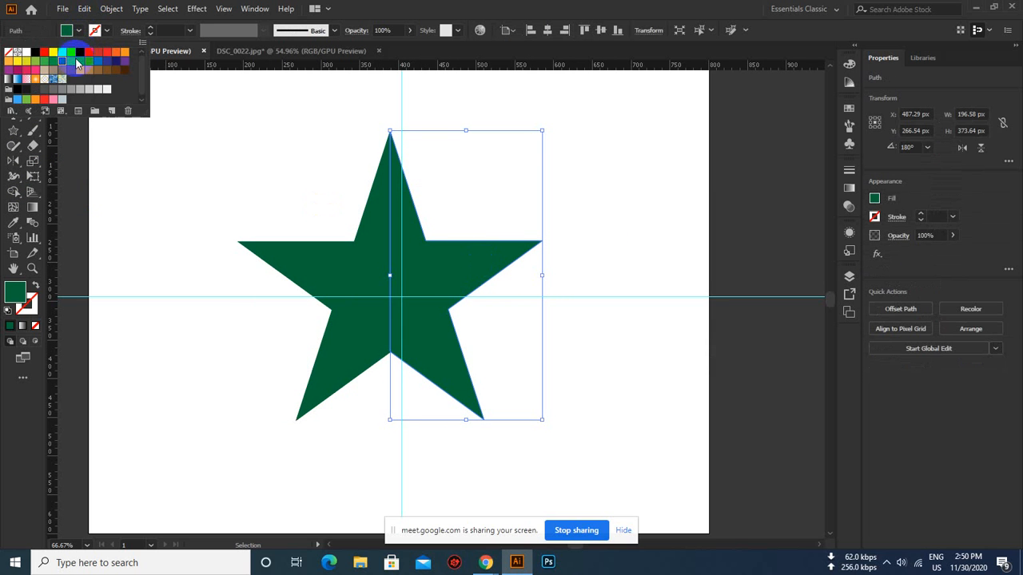
{"action": "left_click", "coordinate": [57, 65]}
{"action": "left_click", "coordinate": [575, 188]}
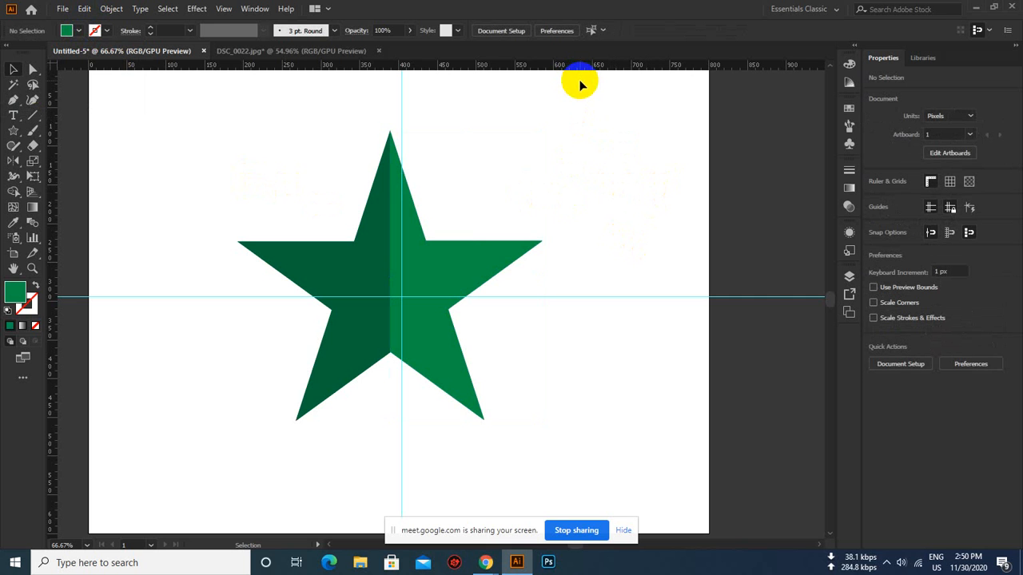
{"action": "double_click", "coordinate": [15, 162]}
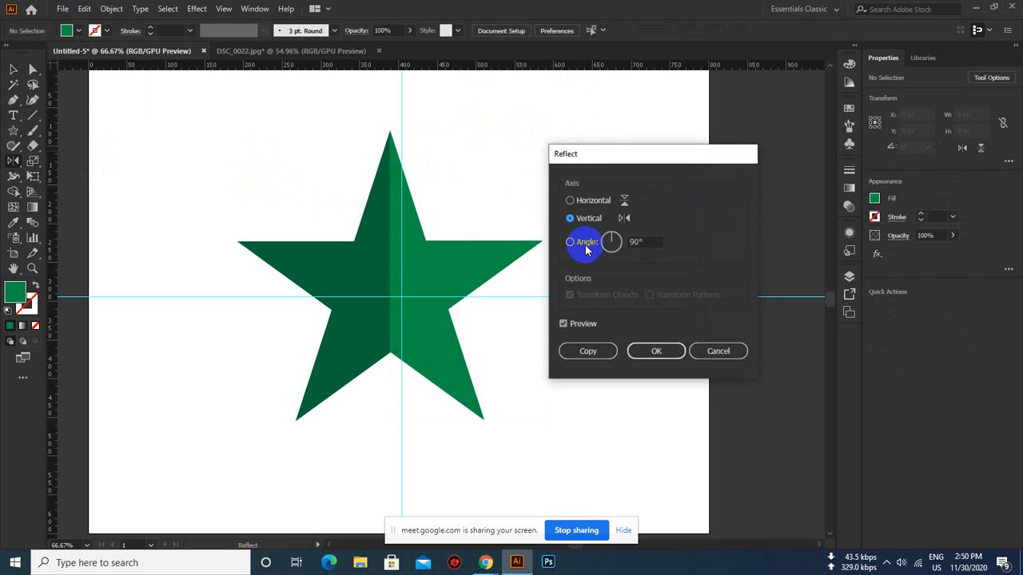
{"action": "left_click", "coordinate": [660, 351]}
{"action": "left_click", "coordinate": [10, 69]}
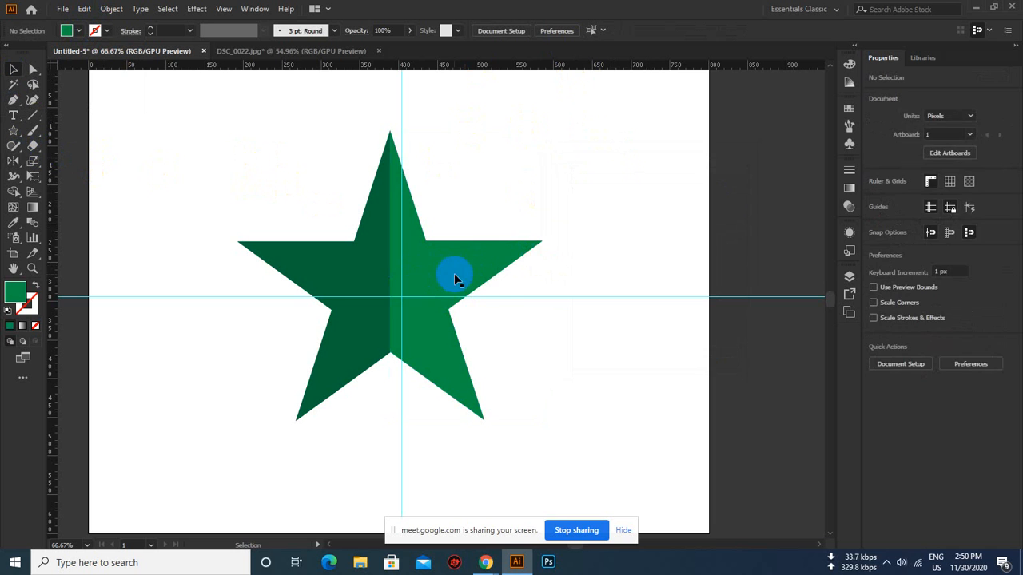
- Move the lighter green half about 70 px right, away from the dark half, and preview its reflection at a 0° angle without applying it
{"action": "left_click_drag", "start_coordinate": [455, 273], "coordinate": [487, 264]}
{"action": "double_click", "coordinate": [12, 162]}
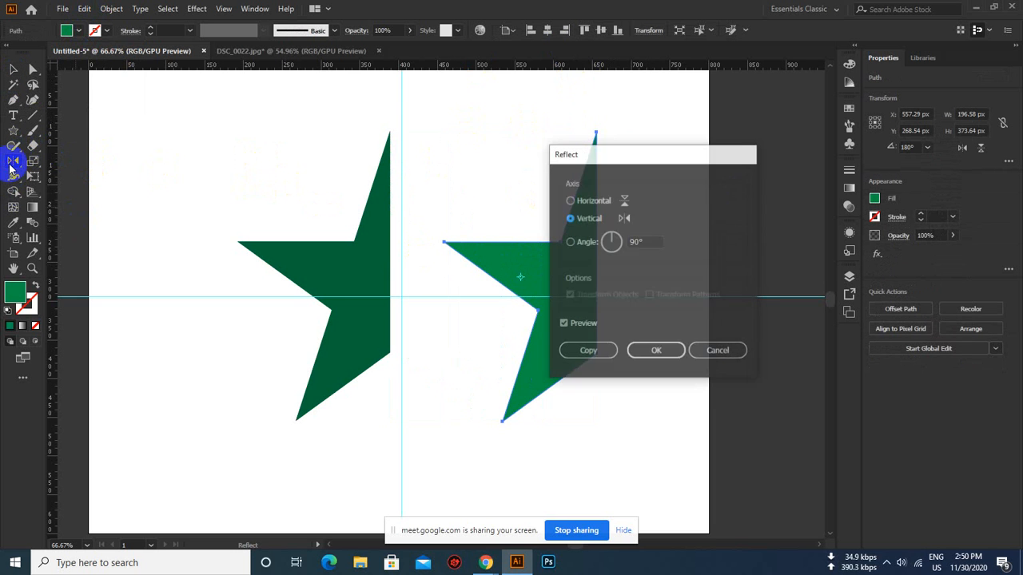
{"action": "left_click", "coordinate": [586, 245]}
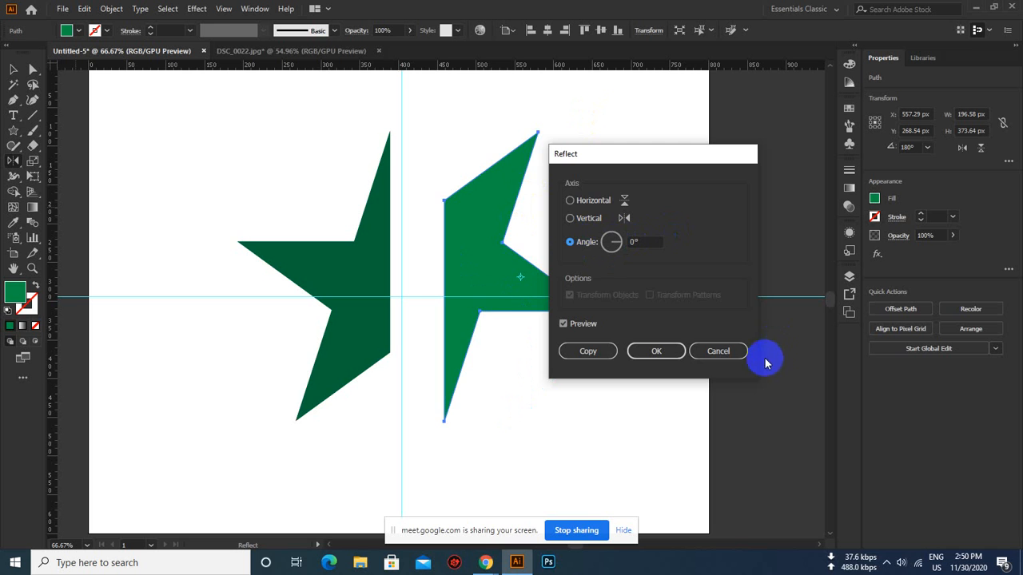
{"action": "left_click", "coordinate": [719, 352]}
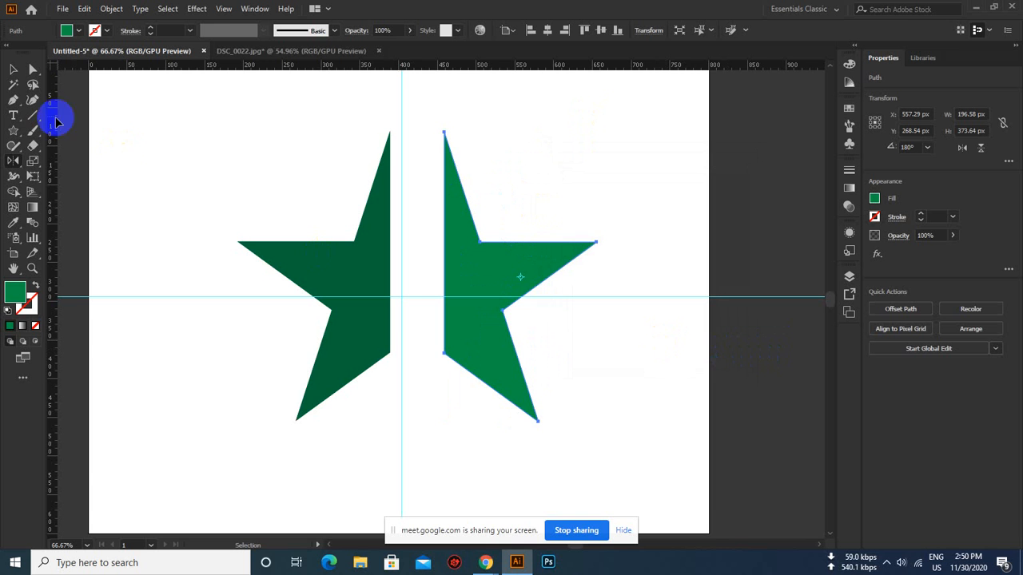
{"action": "left_click", "coordinate": [13, 71]}
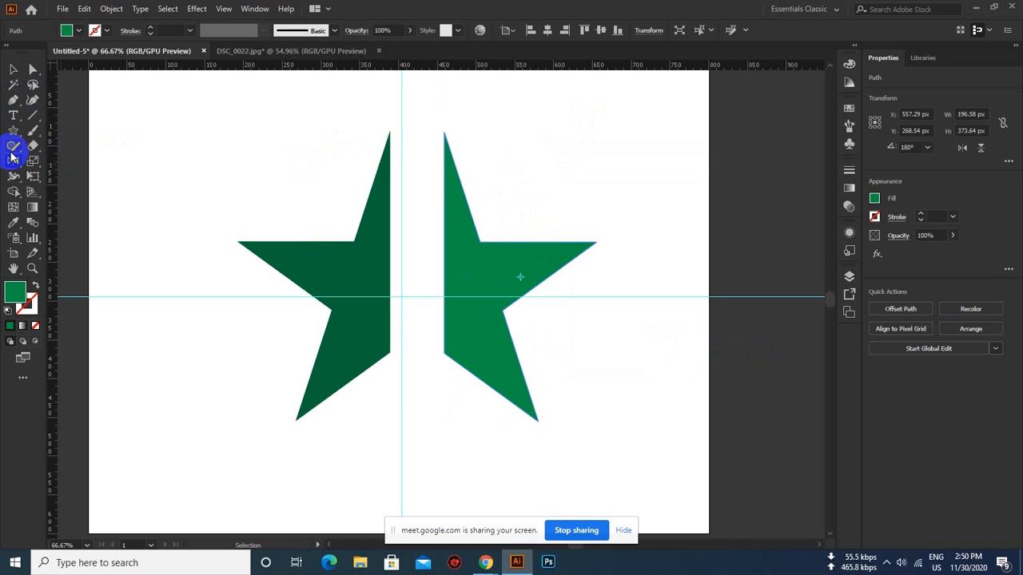
- Preview reflecting the lighter green half across the horizontal axis and cancel the reflection
{"action": "double_click", "coordinate": [12, 159]}
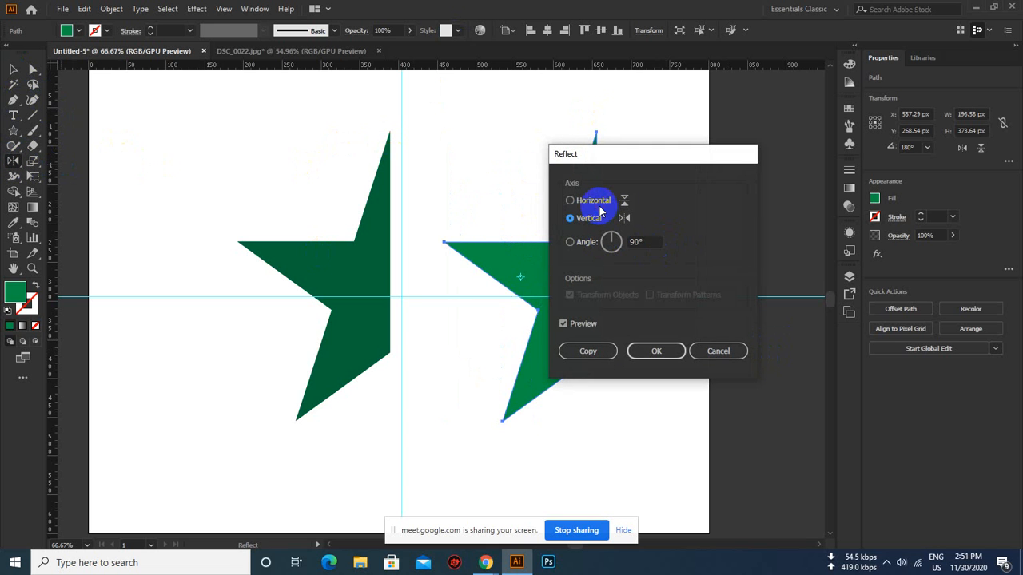
{"action": "left_click", "coordinate": [569, 201]}
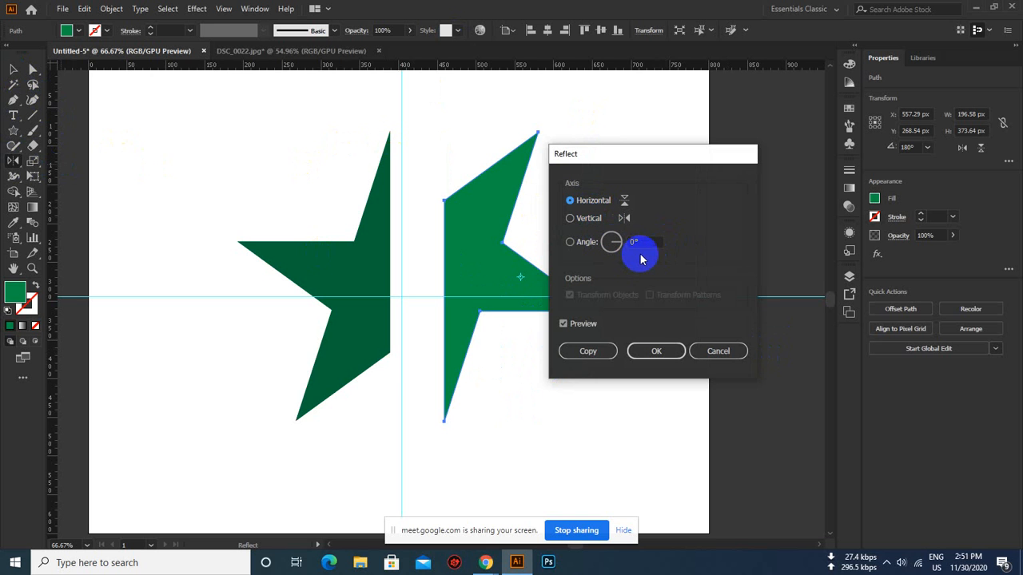
{"action": "left_click", "coordinate": [702, 358]}
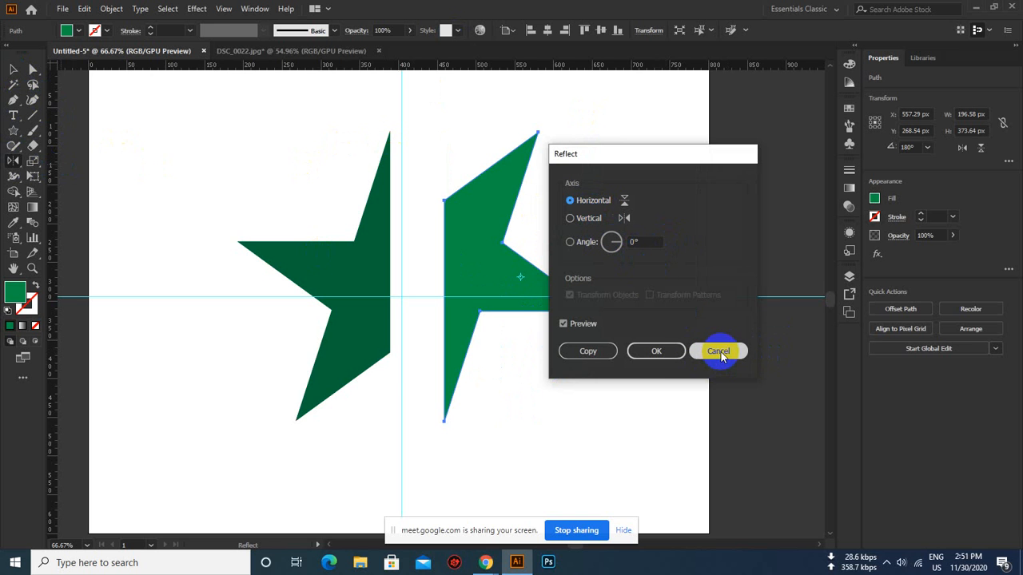
{"action": "left_click", "coordinate": [719, 352]}
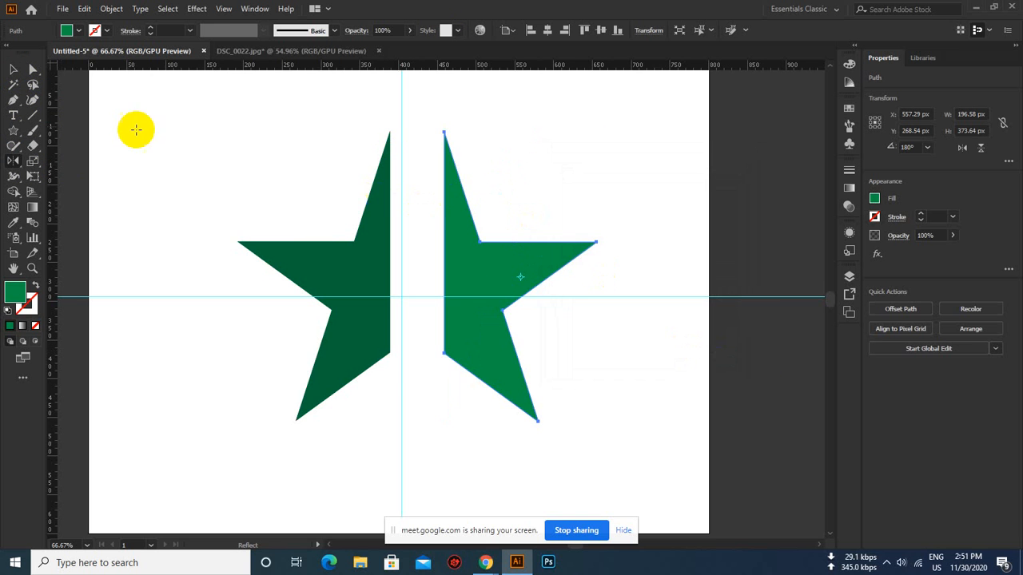
- Delete both star halves from the artboard
{"action": "left_click", "coordinate": [13, 72]}
{"action": "left_click_drag", "start_coordinate": [211, 104], "coordinate": [564, 281]}
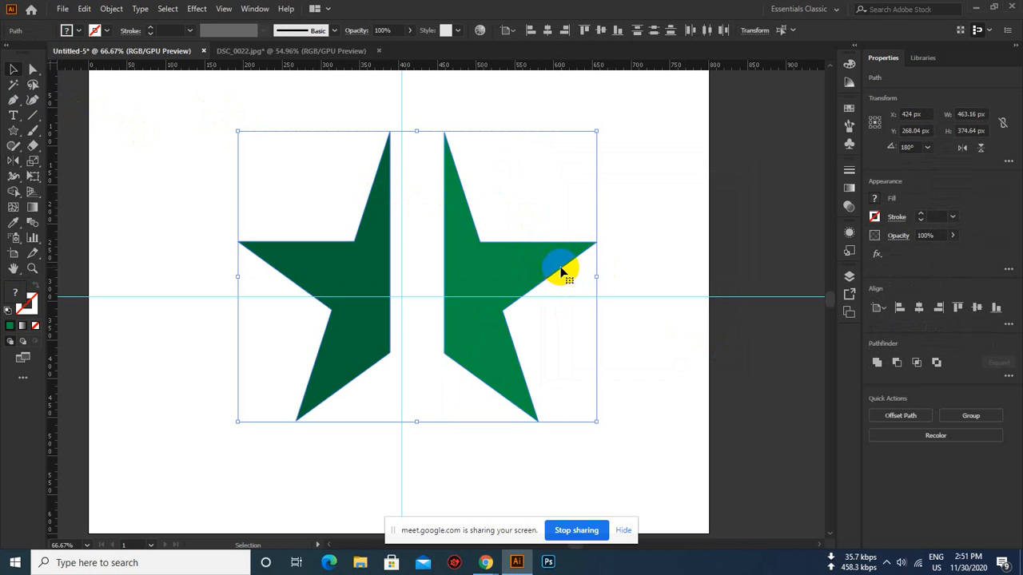
{"action": "key", "text": "Delete"}
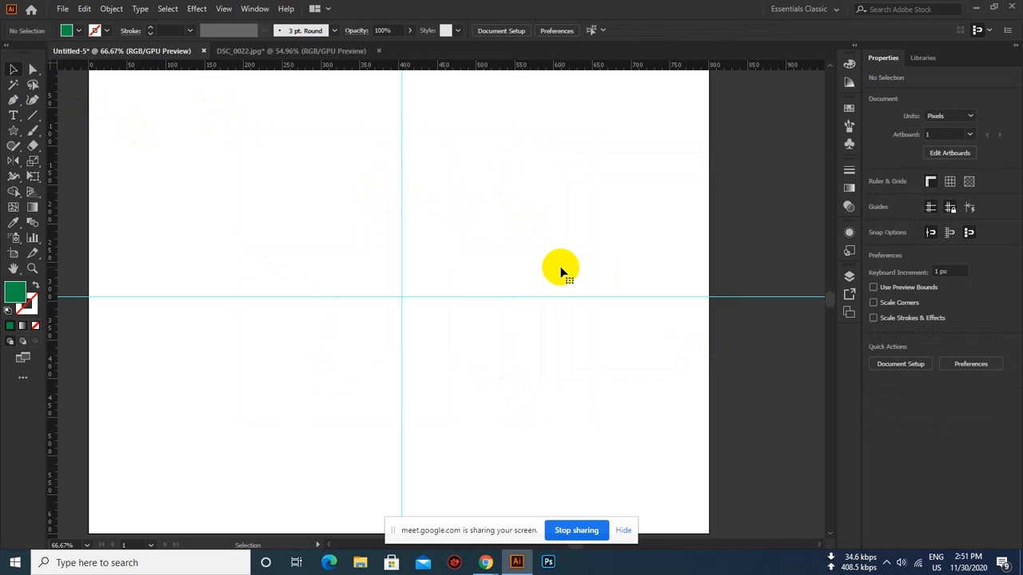